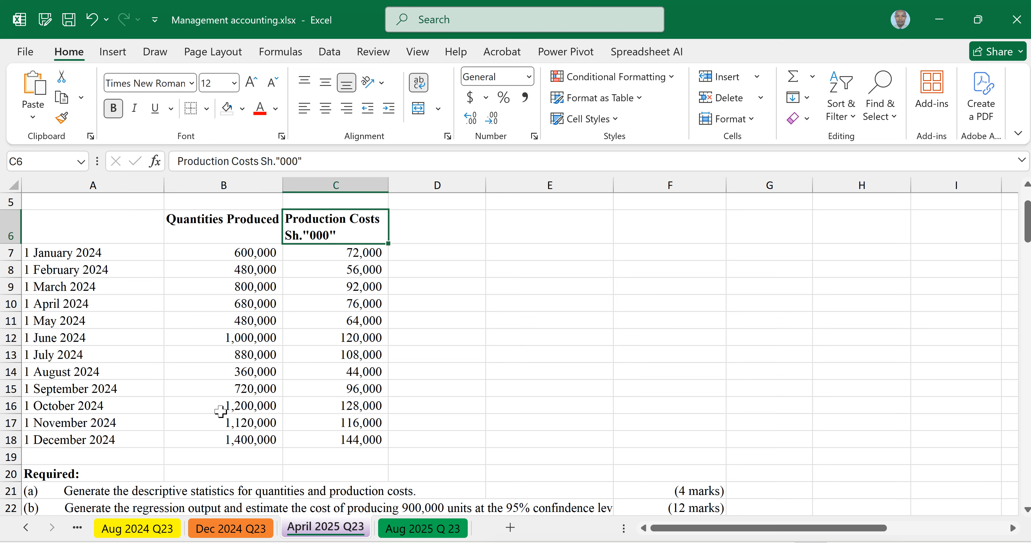
Step: Widen column E so the full text of requirement (b) in row 22 fits before the marks column
scroll(221, 410, down, 1)
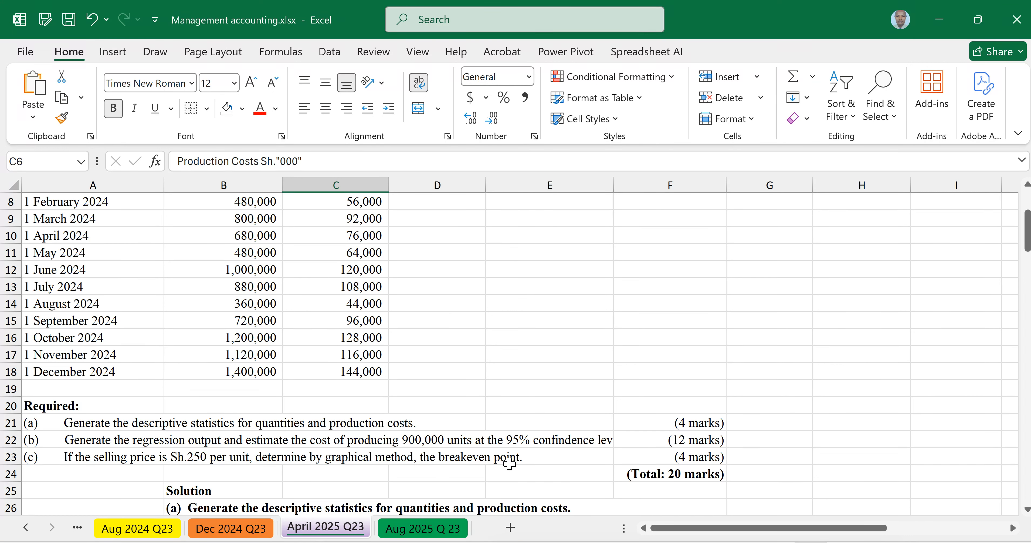
click(614, 186)
drag(613, 186, 626, 186)
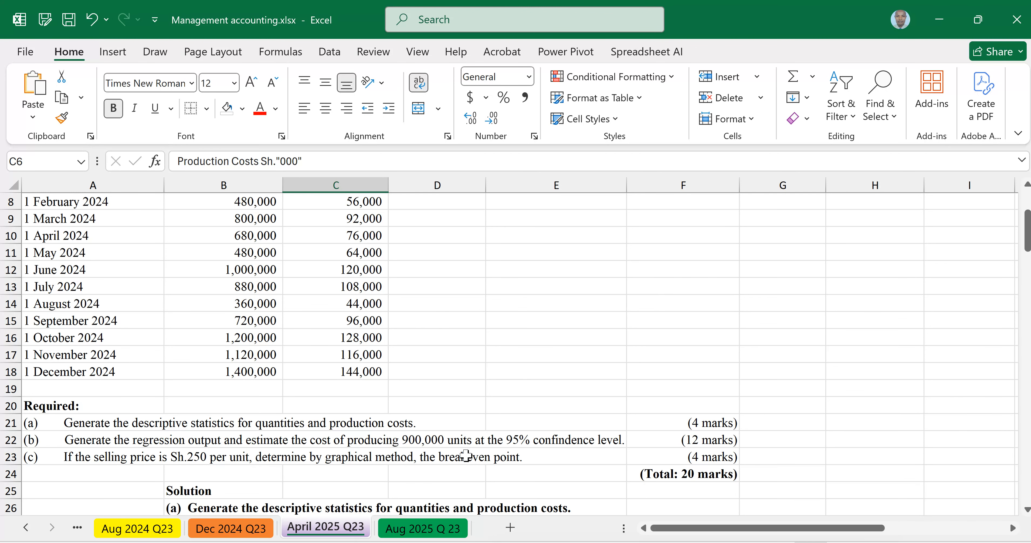
Step: Remove the "000" from the production costs header in C6 so it reads Production Costs Sh
scroll(466, 455, up, 3)
scroll(508, 354, up, 1)
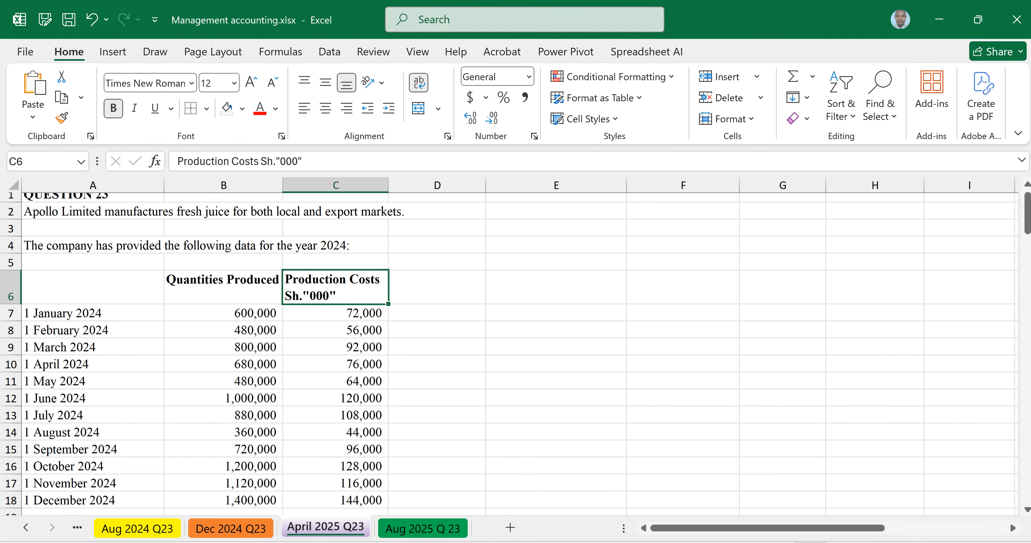
click(253, 292)
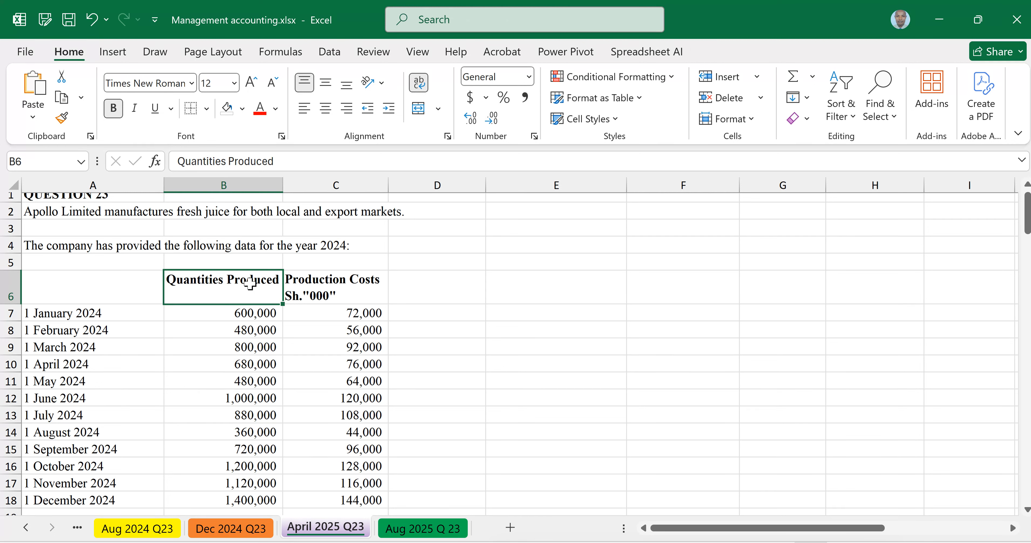
click(355, 295)
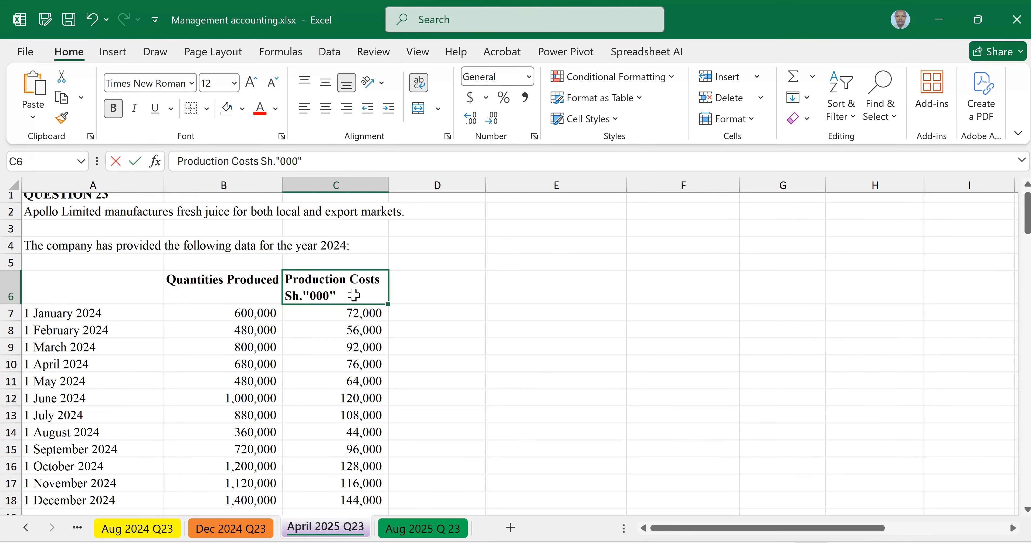
double_click(336, 297)
drag(337, 297, 306, 296)
key(BackSpace)
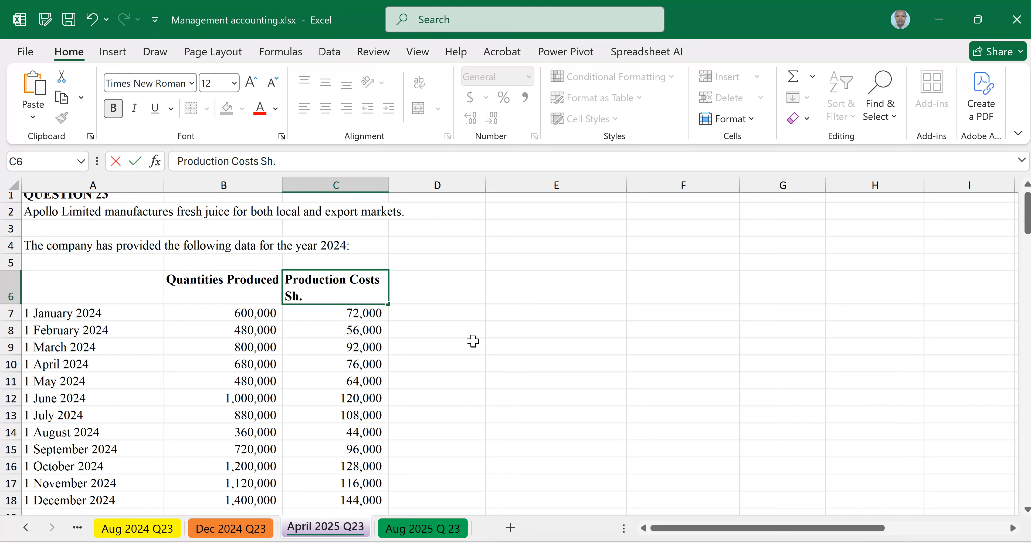
click(562, 363)
click(341, 297)
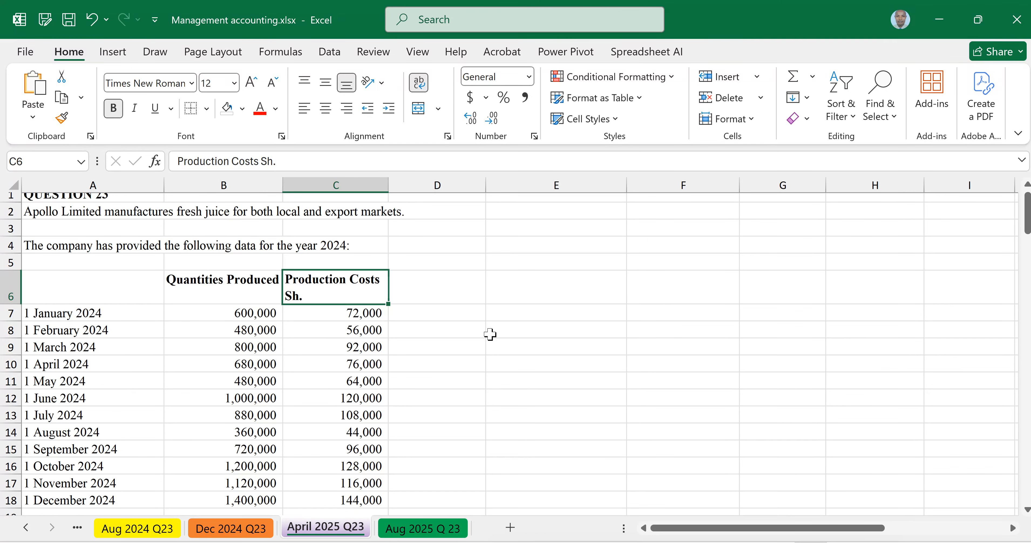
Step: Enter the formula =C7*1000 in D7 and fill it down to D18
click(464, 316)
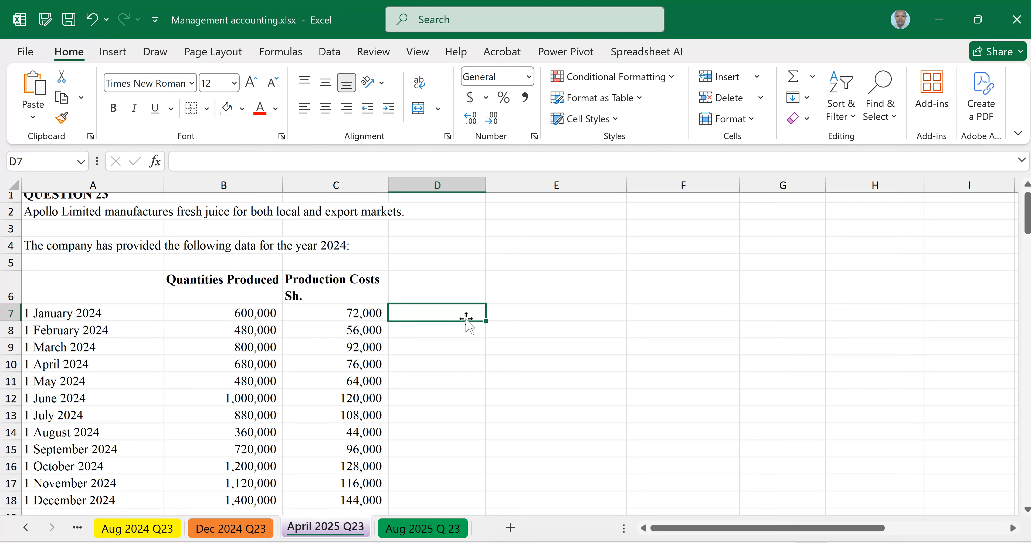
text(=)
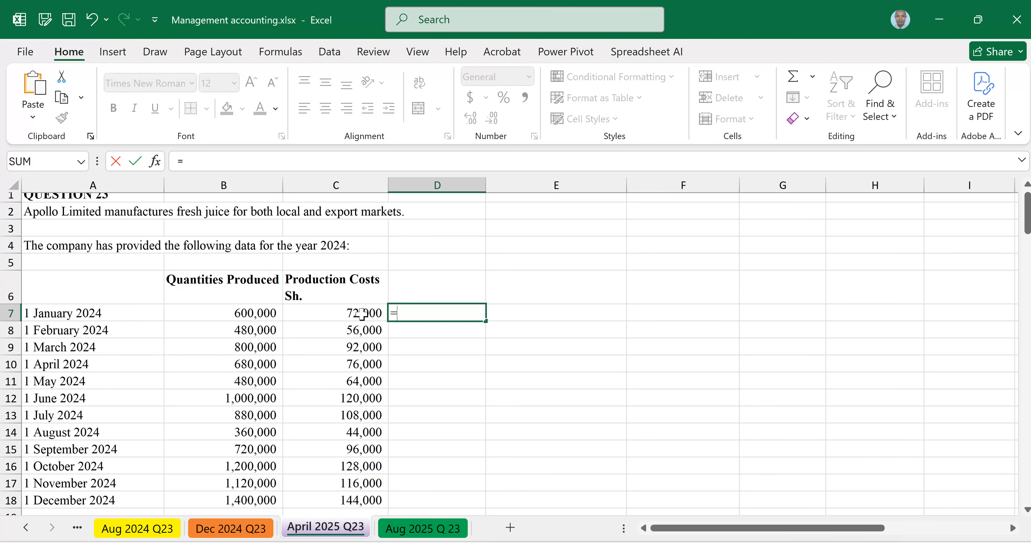
click(350, 313)
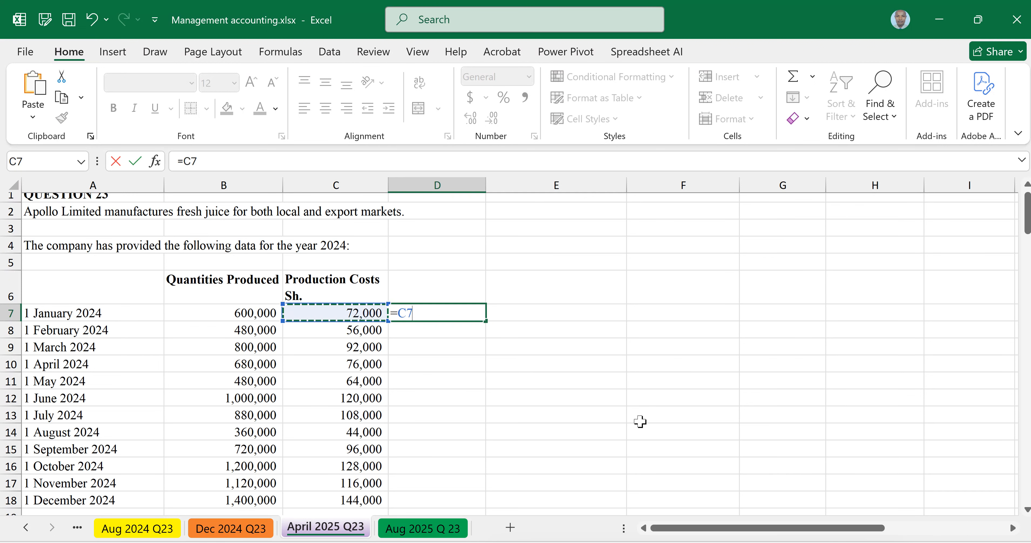
text(*1000)
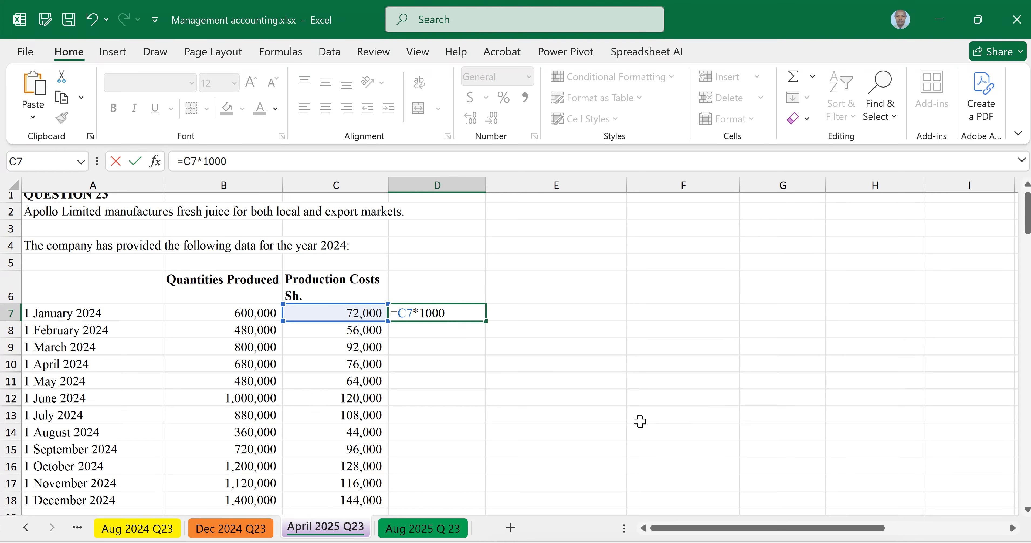
key(Return)
click(474, 317)
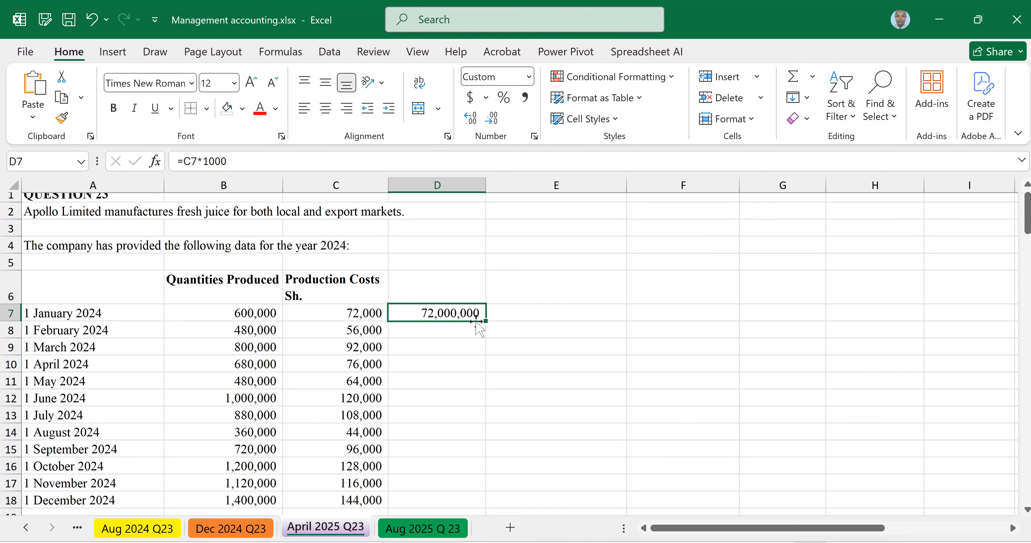
drag(485, 321, 496, 496)
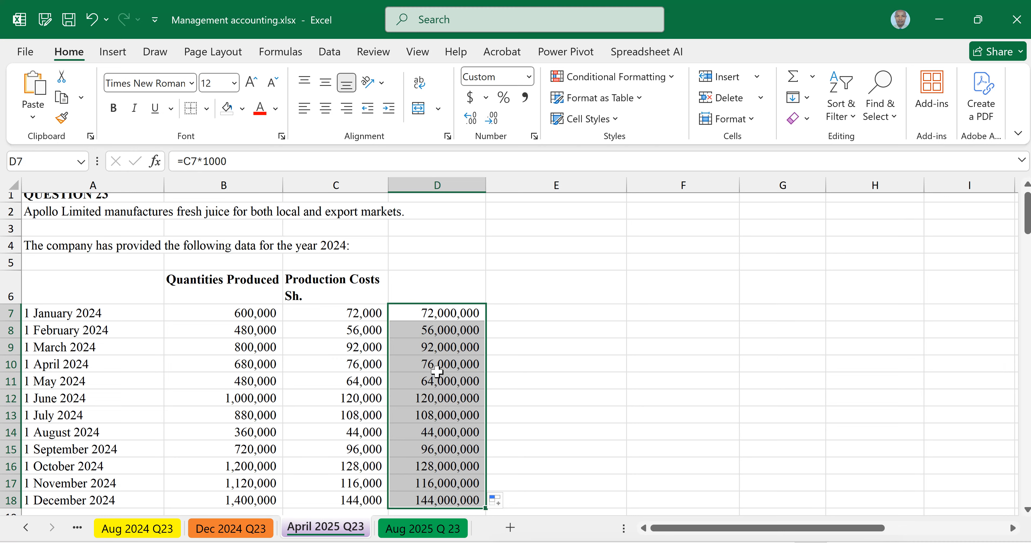
Step: Try to paste the cells D7:D18 over the production costs starting at C7
key(ctrl+c)
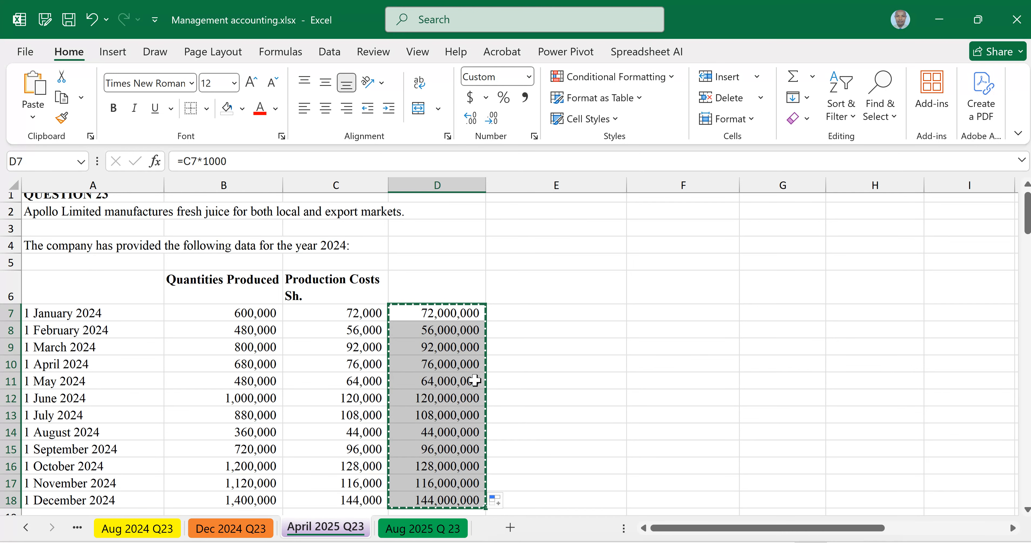
click(332, 312)
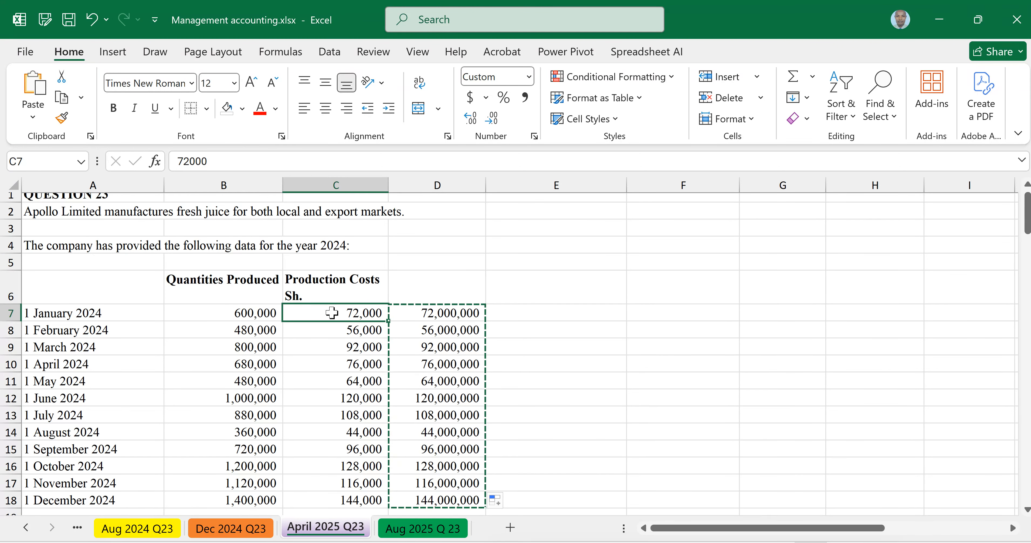
right_click(323, 313)
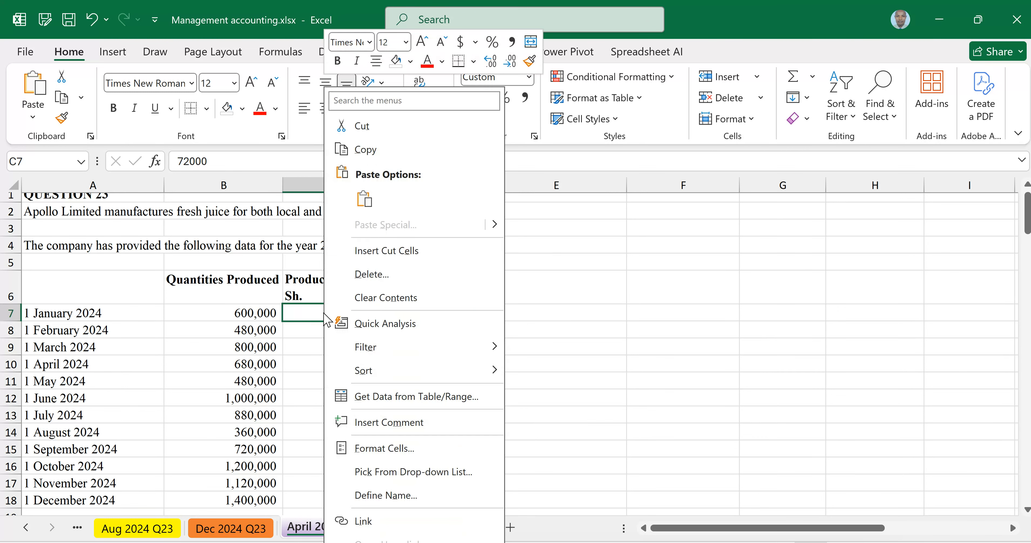
click(364, 198)
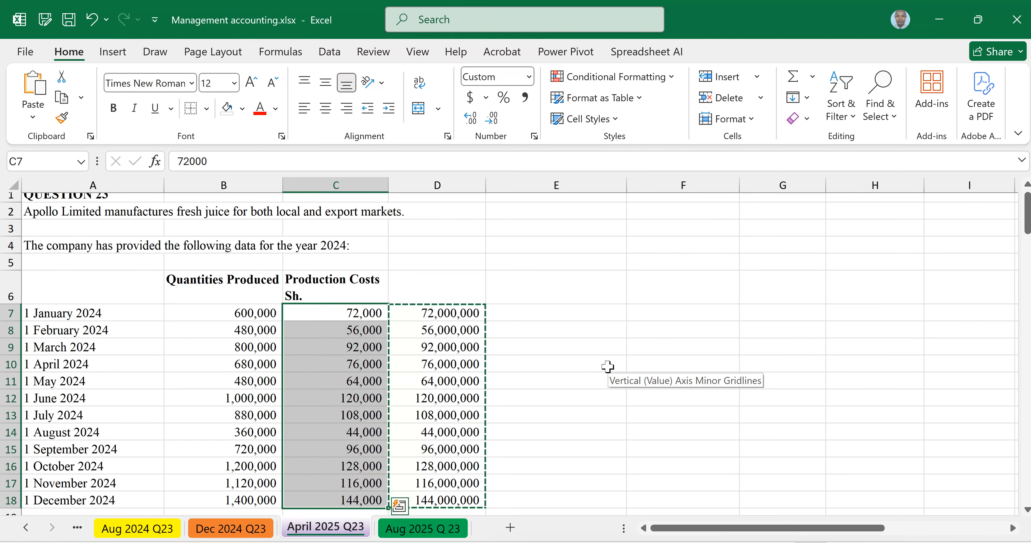
Step: Copy D7:D18 and paste it as values over the production costs in C7:C18
click(457, 316)
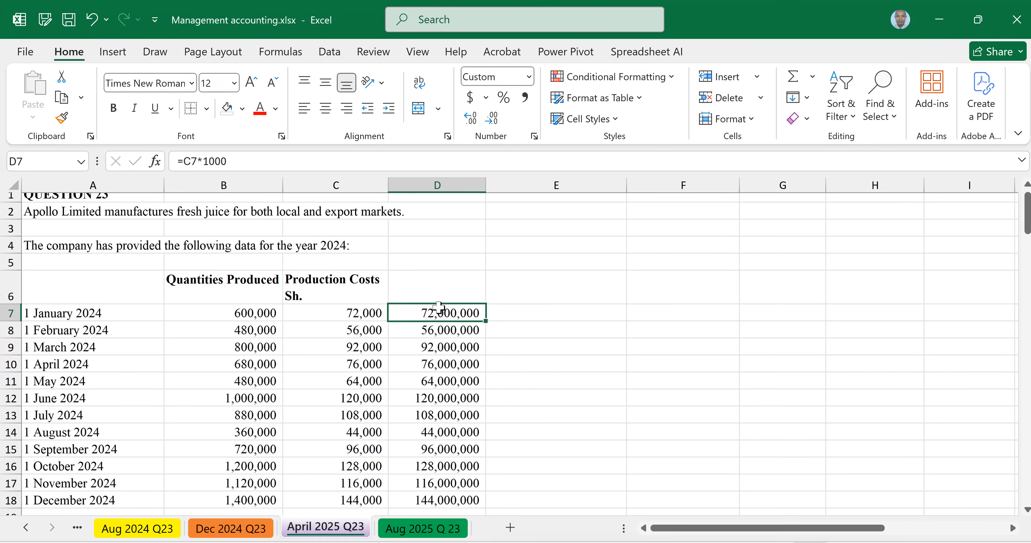
drag(439, 365, 440, 495)
key(ctrl+c)
click(329, 313)
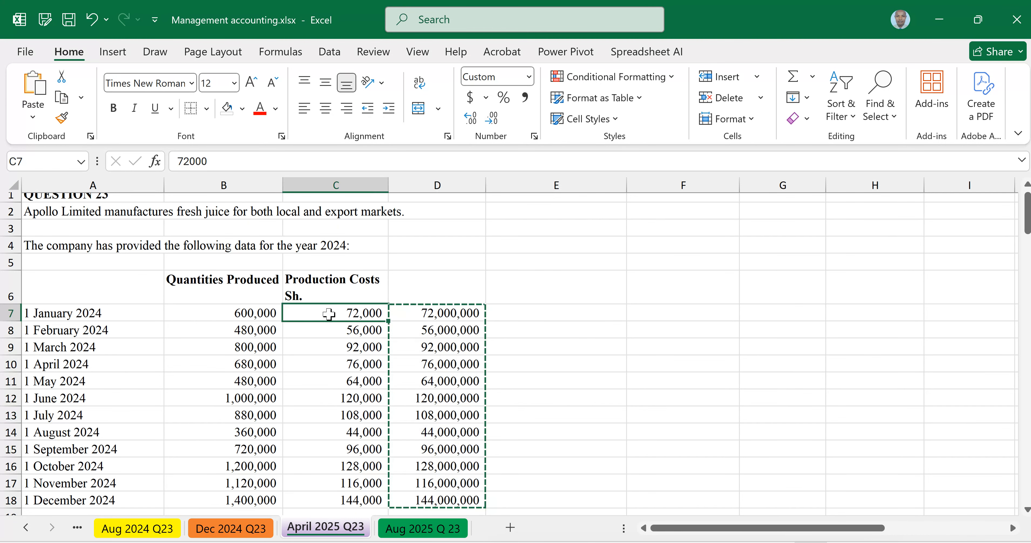
right_click(329, 314)
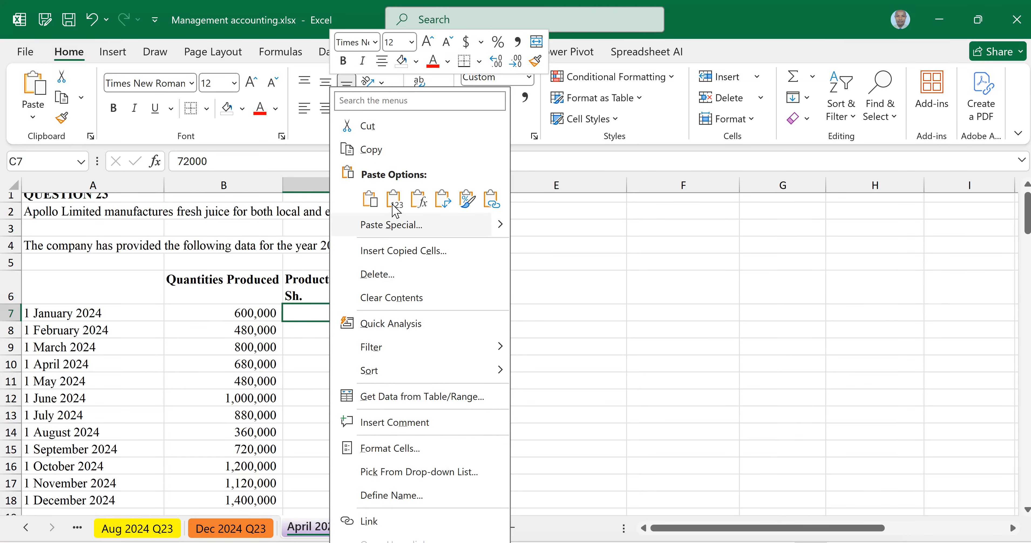
click(371, 202)
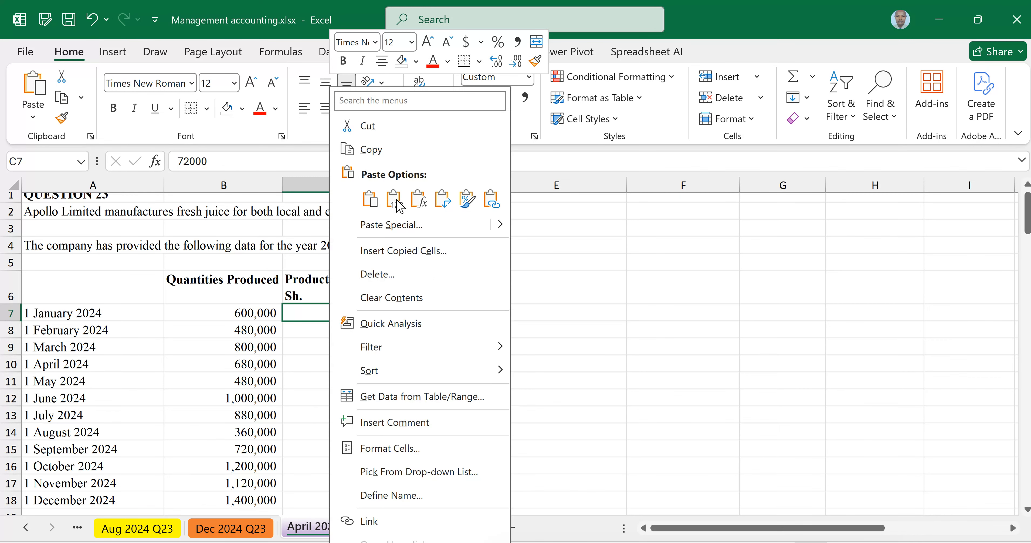
click(395, 199)
click(521, 346)
Step: Clear the helper formulas from D7:D18
click(443, 315)
key(ctrl+shift+Down)
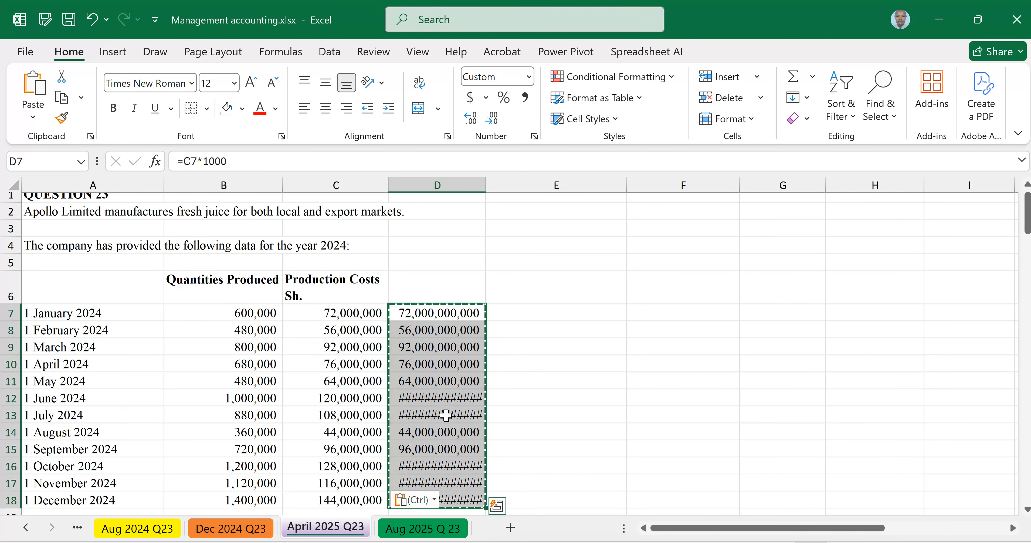
key(Delete)
click(474, 330)
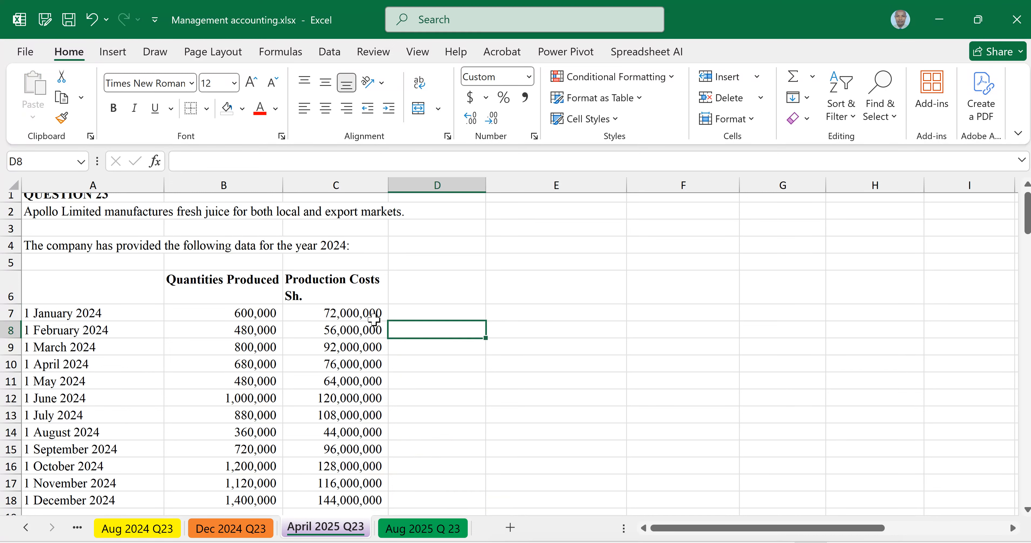
click(336, 314)
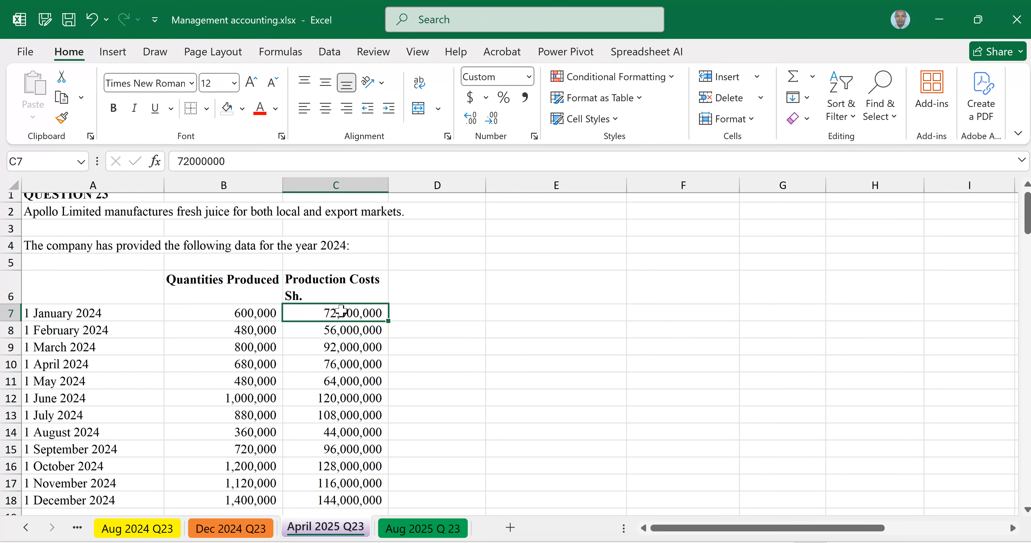
Step: Select cell B28 below the part (a) heading and start the Descriptive Statistics analysis tool
scroll(391, 344, down, 2)
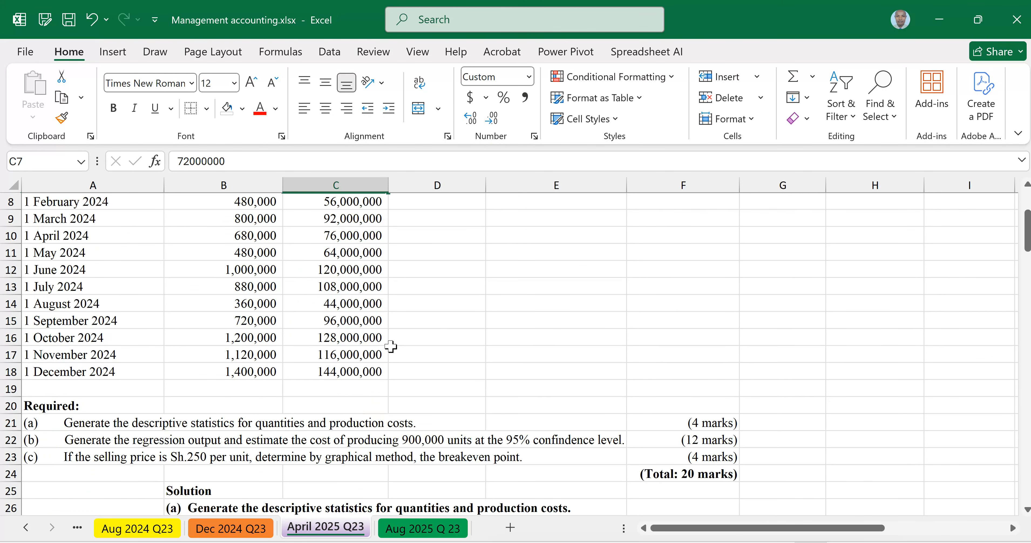
scroll(392, 350, down, 1)
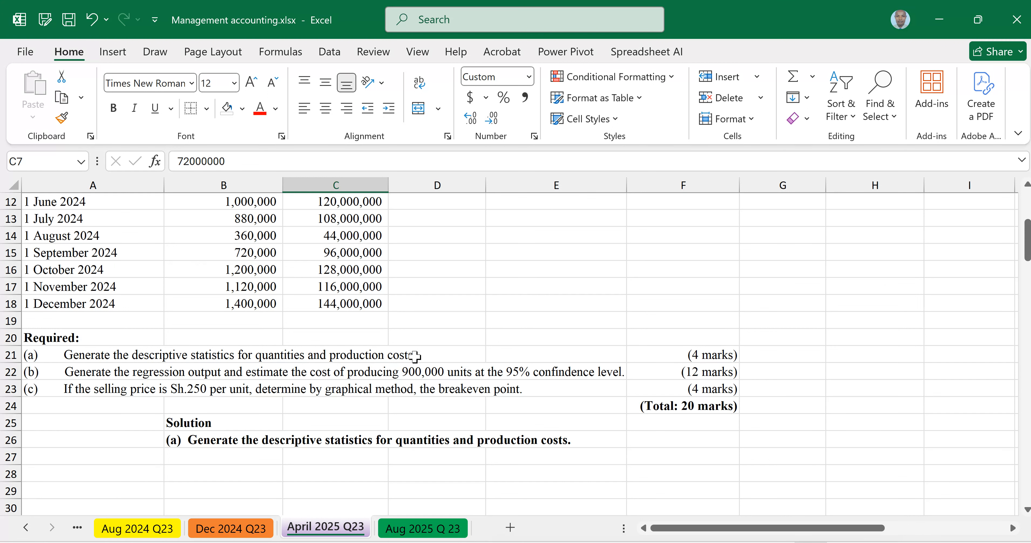
click(208, 483)
click(208, 477)
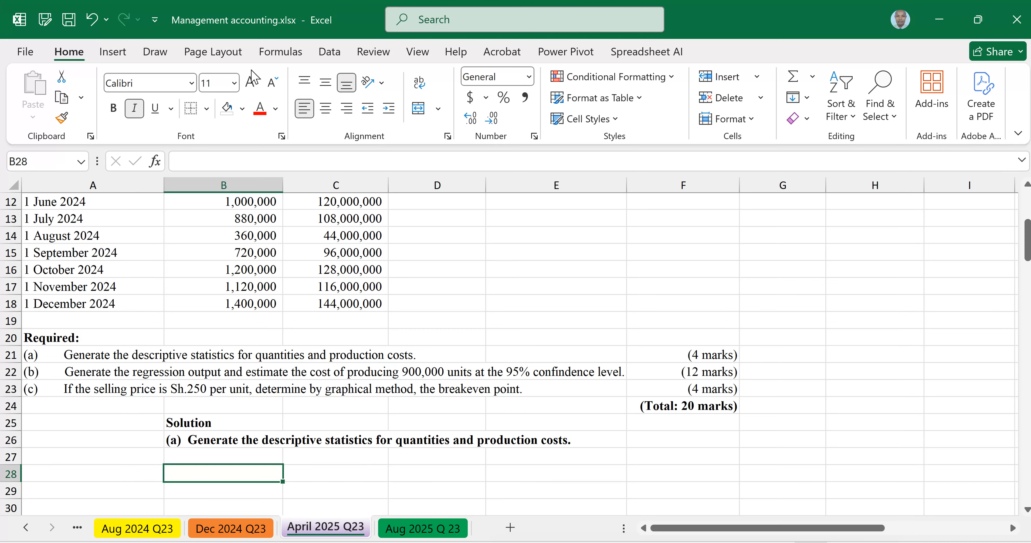
click(327, 52)
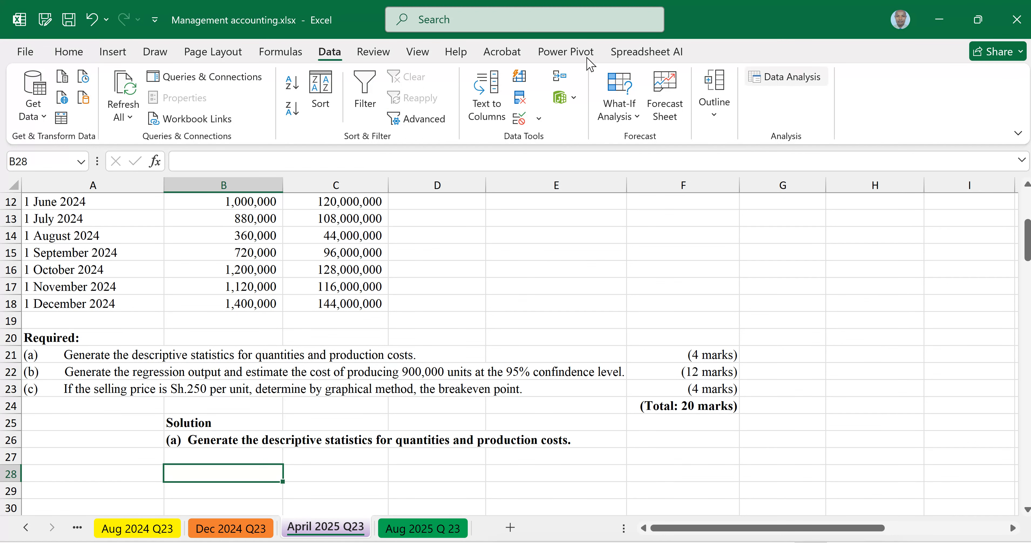
click(779, 76)
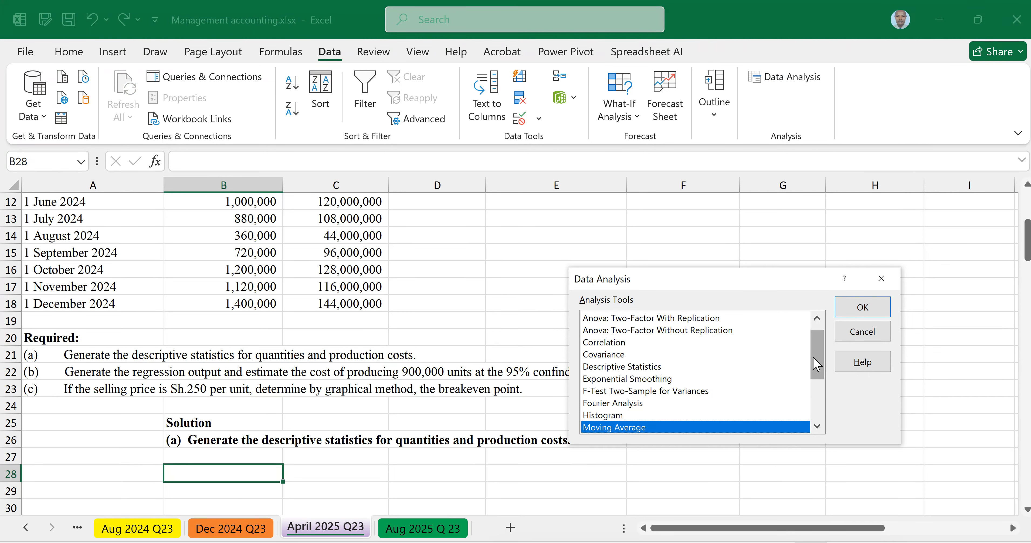
drag(820, 356, 821, 378)
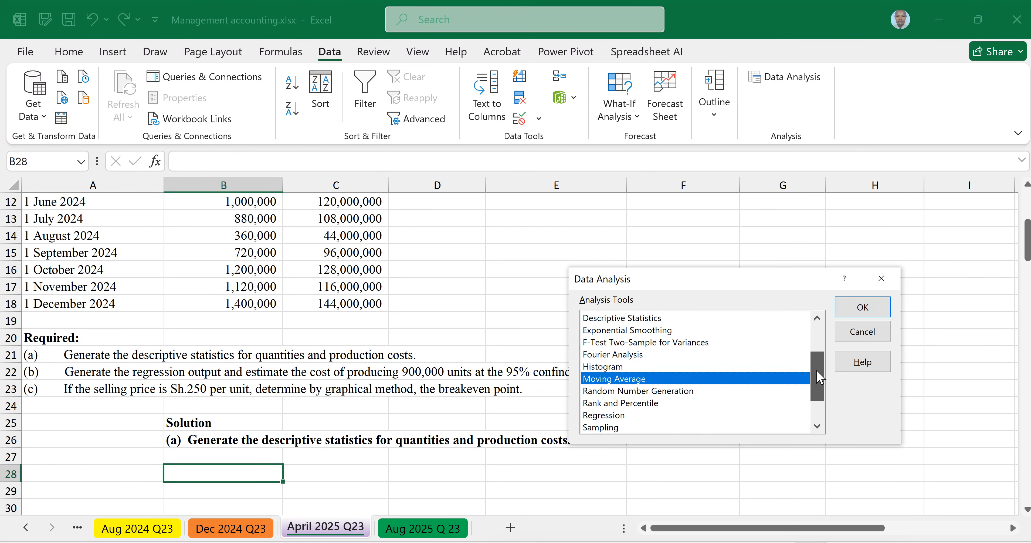
click(605, 320)
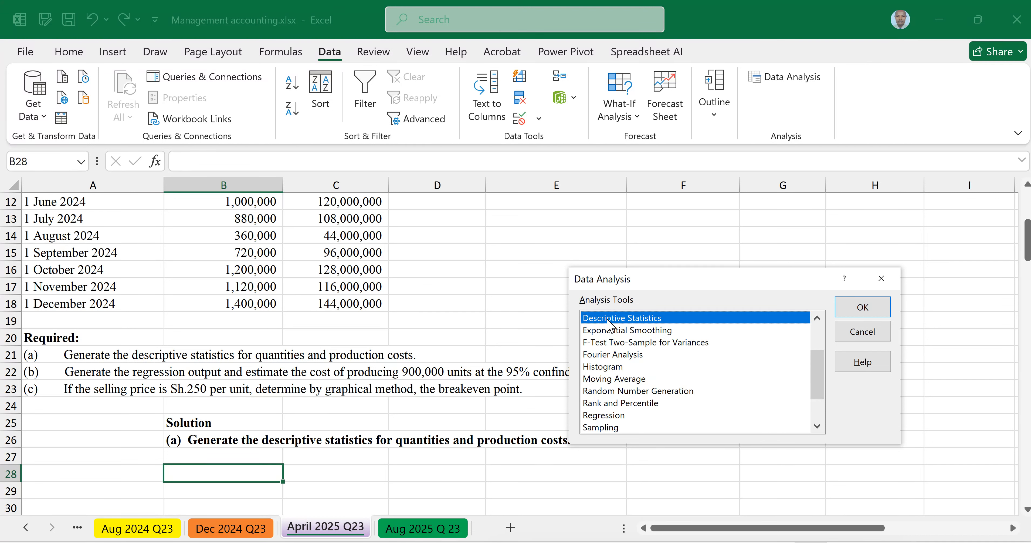
click(846, 315)
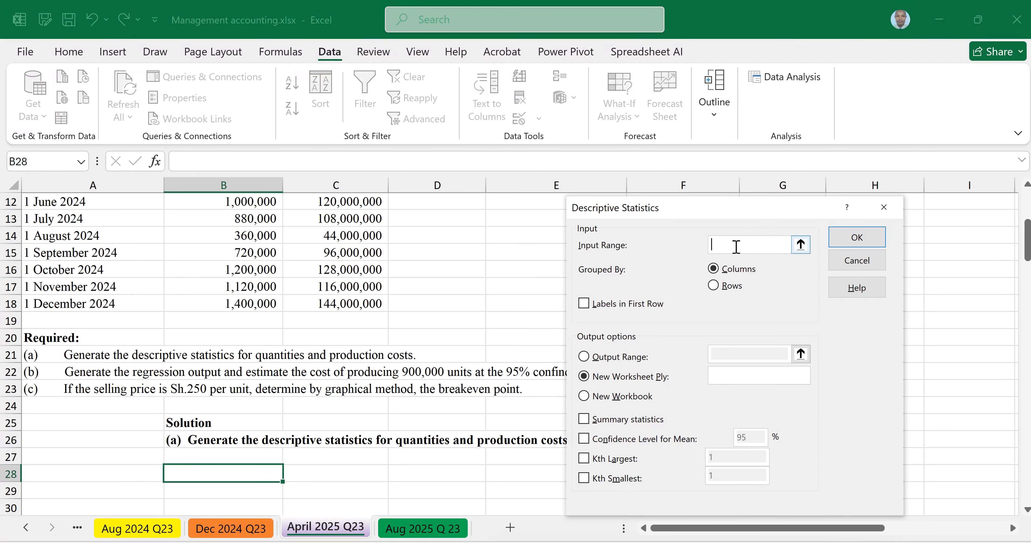
Step: Set the Descriptive Statistics input range to $B$6:$C$18, covering the headers and data of quantities and production costs
scroll(487, 272, up, 3)
scroll(487, 272, up, 2)
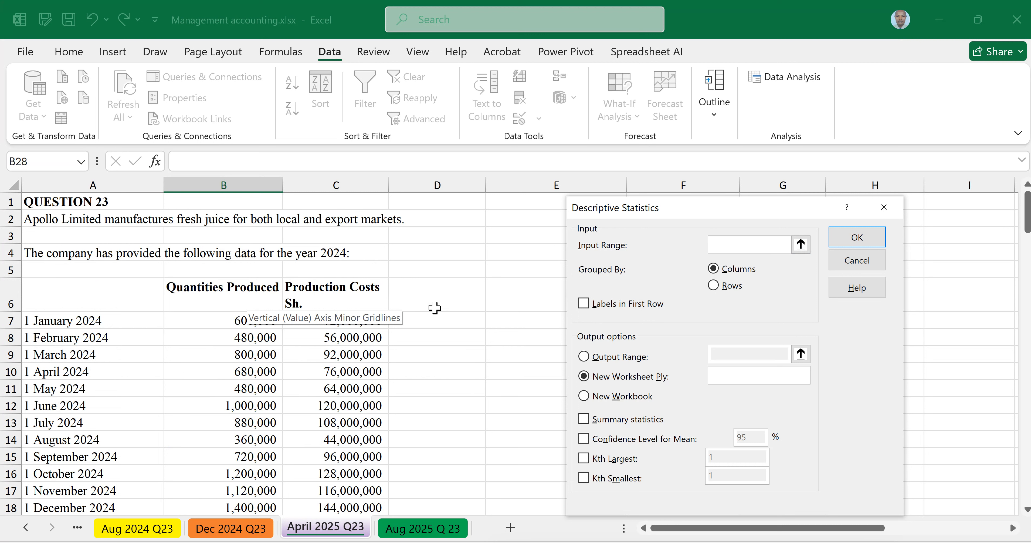
drag(248, 302, 313, 506)
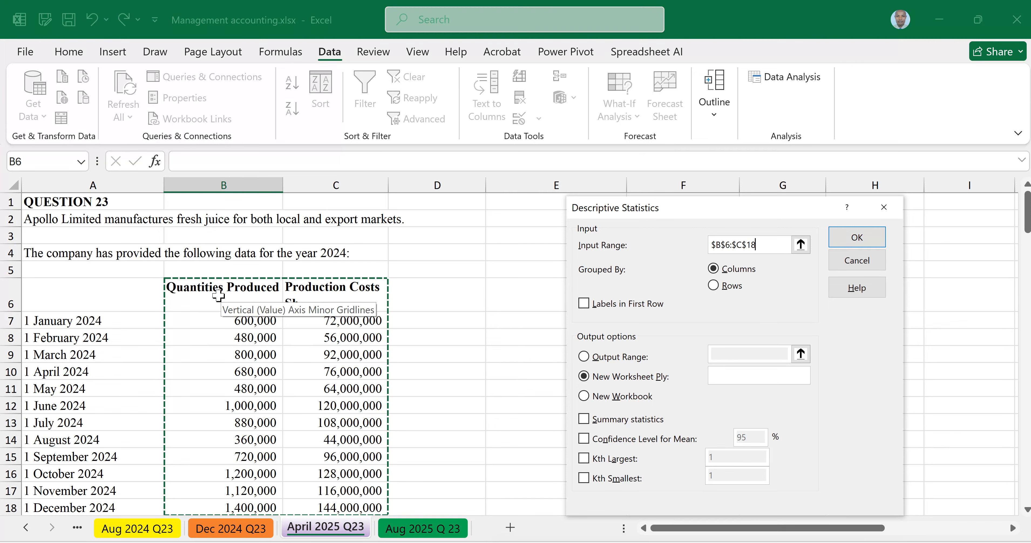
Step: Mark the first row as labels and set the Descriptive Statistics output range to cell $B$28
click(586, 305)
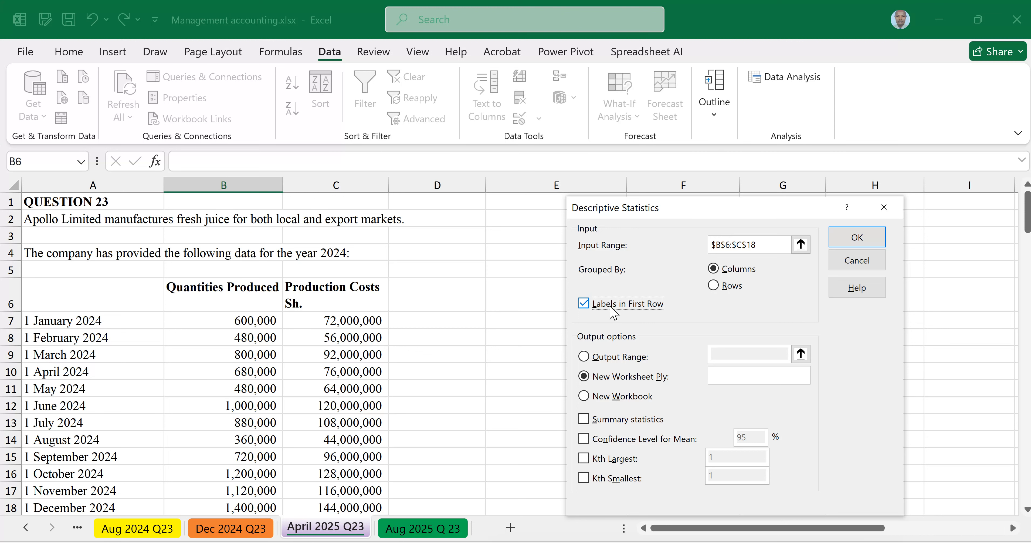
click(584, 355)
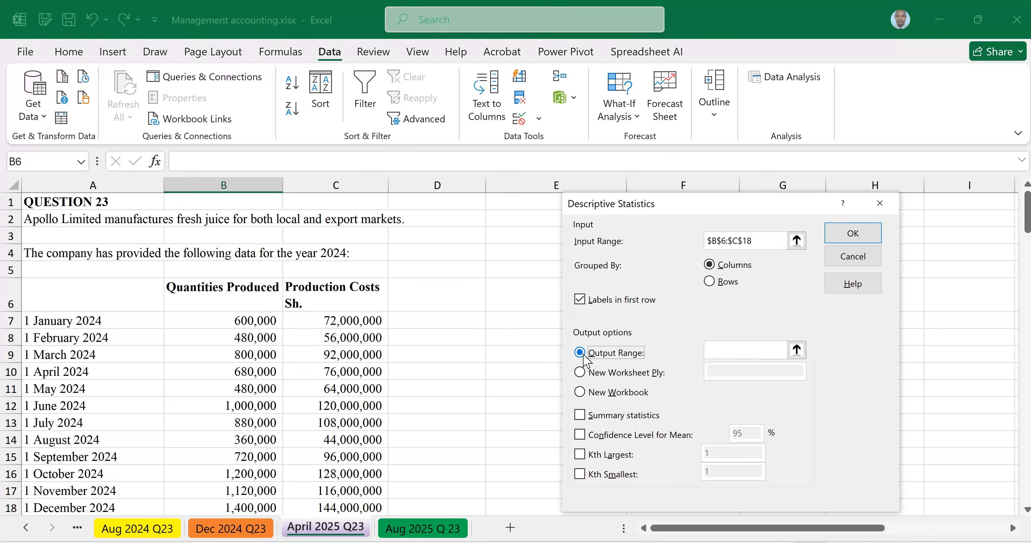
click(711, 352)
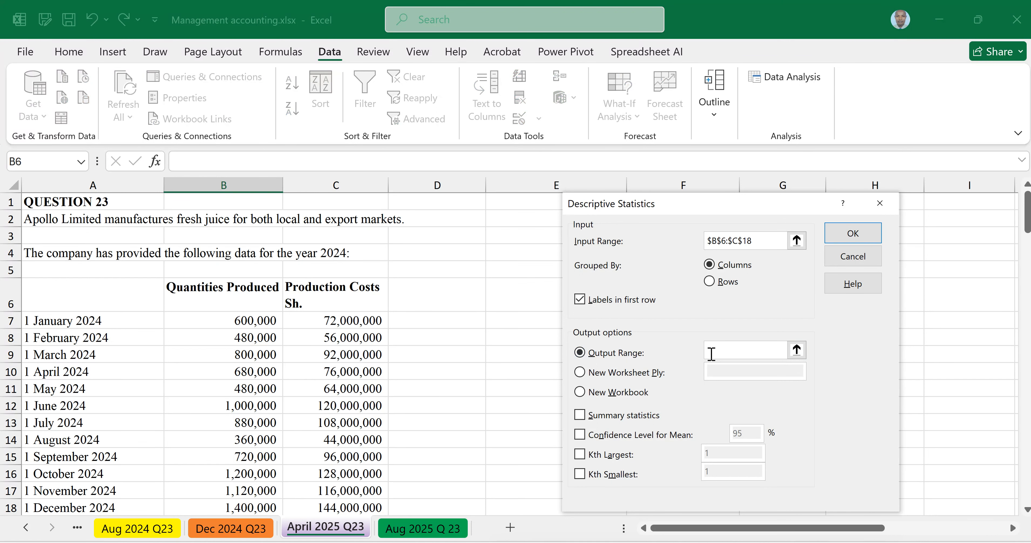
scroll(306, 384, down, 6)
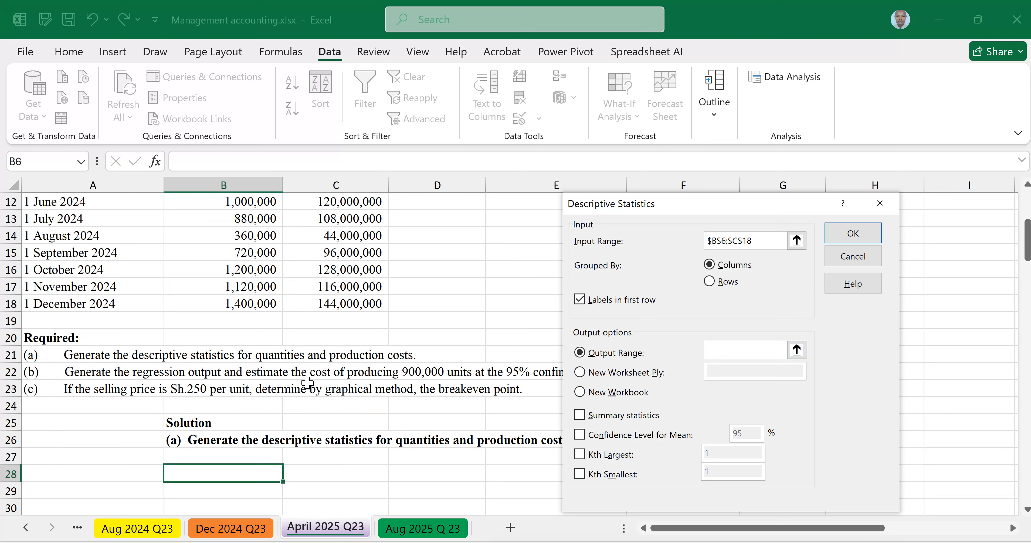
click(225, 339)
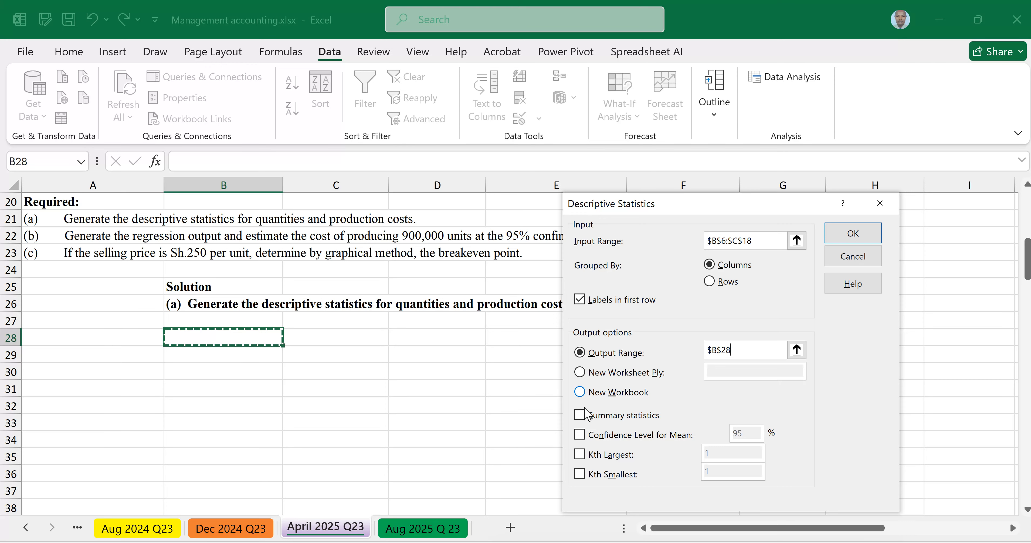
Step: Include summary statistics, a 95% confidence level for the mean, Kth largest 1 and Kth smallest 1, and generate the descriptive statistics
click(580, 415)
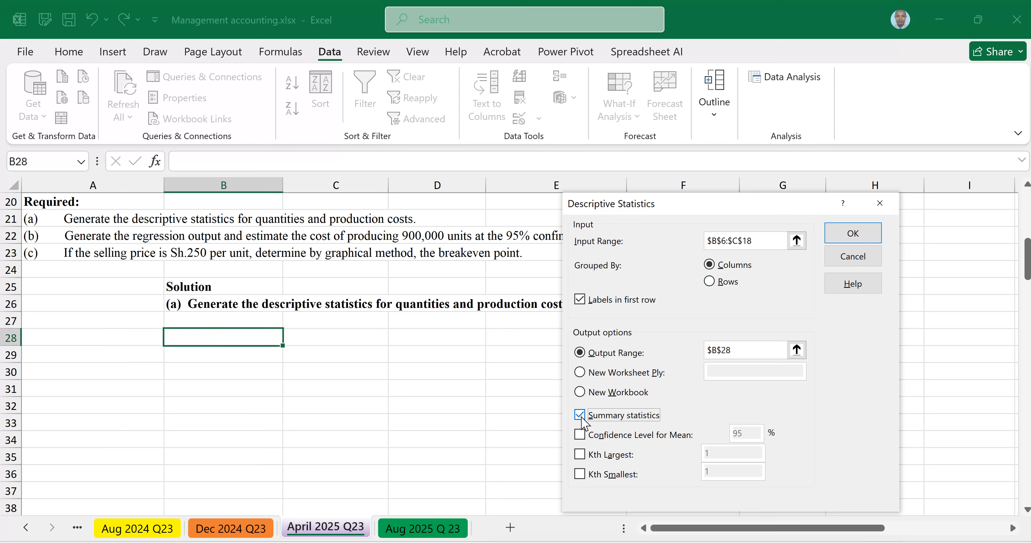
click(579, 435)
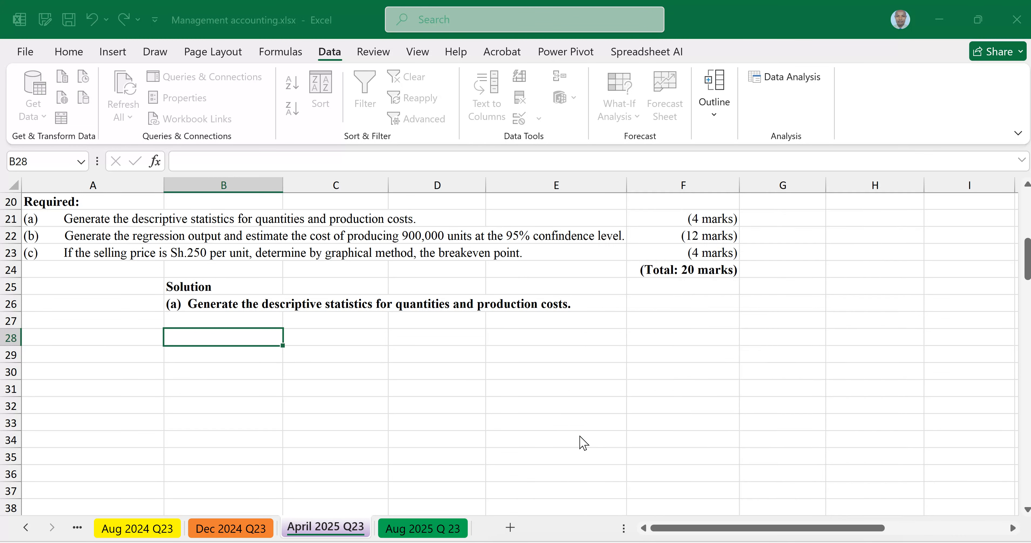
click(576, 450)
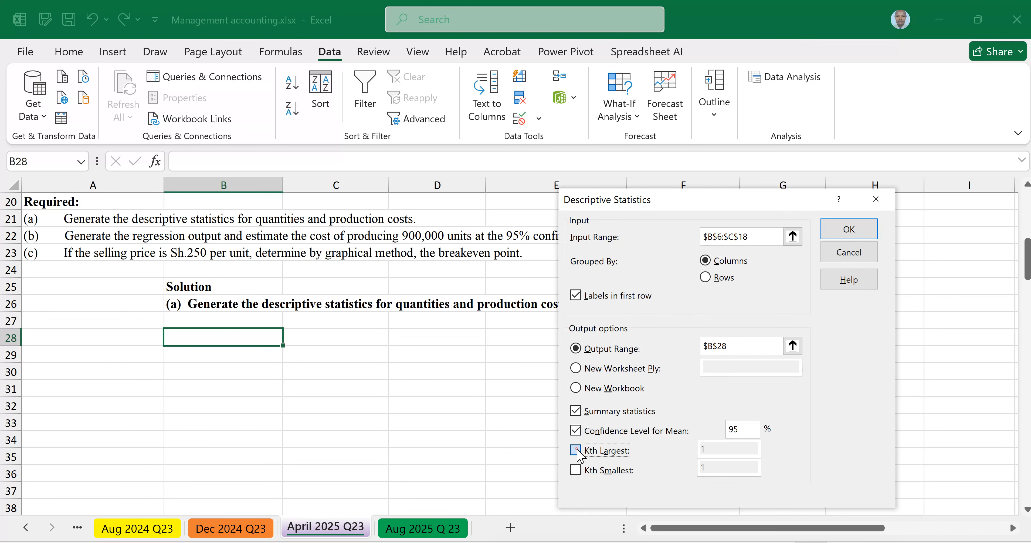
click(573, 464)
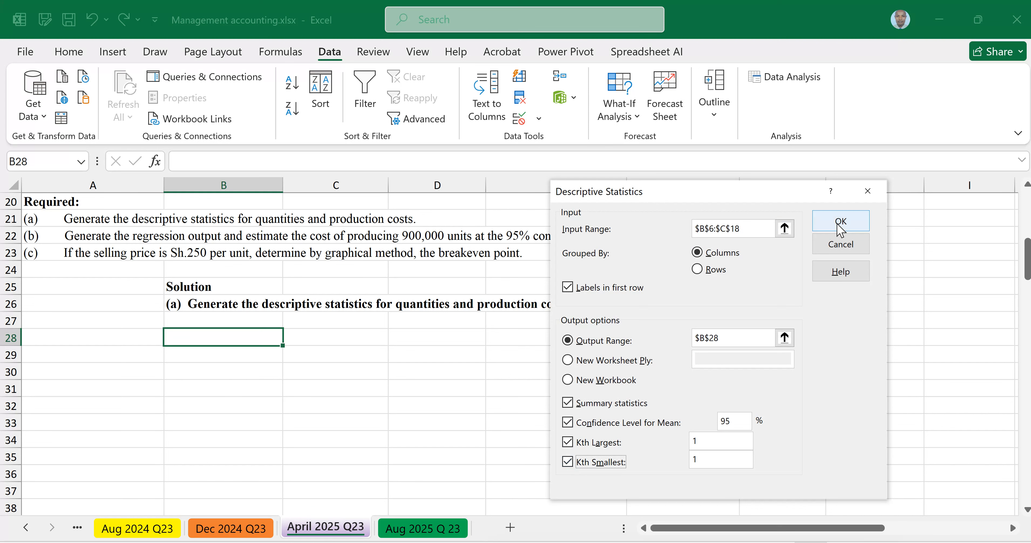
click(842, 223)
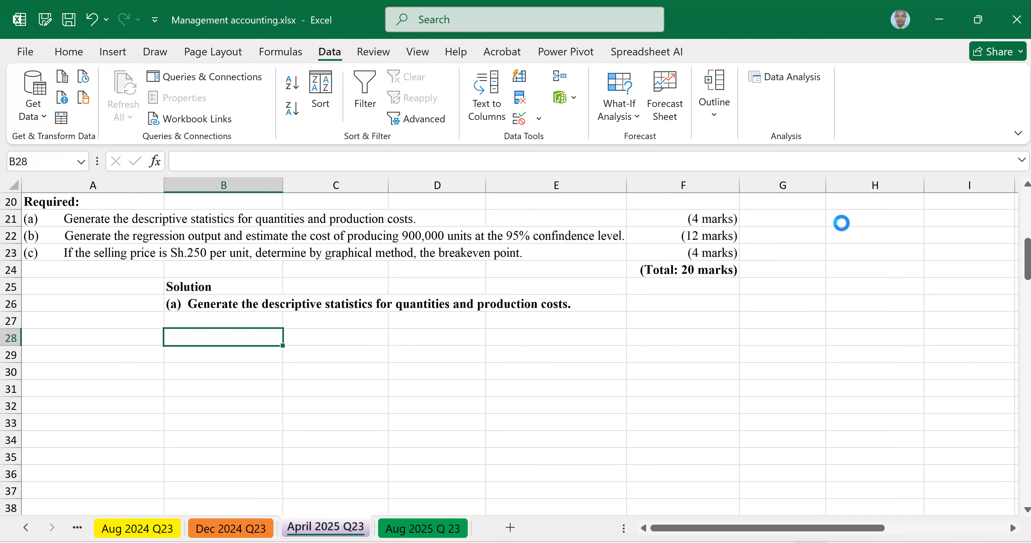
Step: Select cell B50 below the part (b) heading and start the Regression analysis tool
scroll(313, 412, down, 4)
click(313, 412)
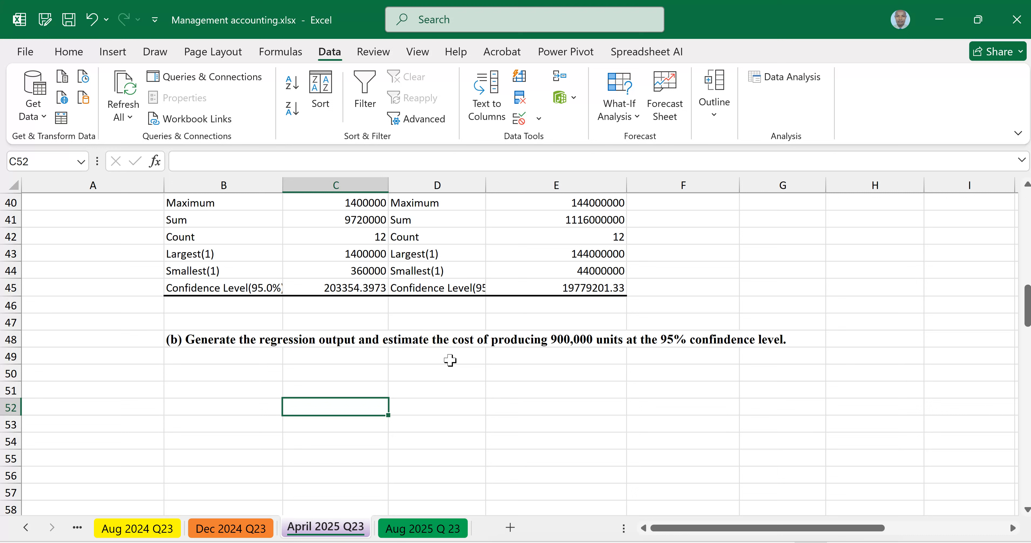
scroll(450, 357, up, 3)
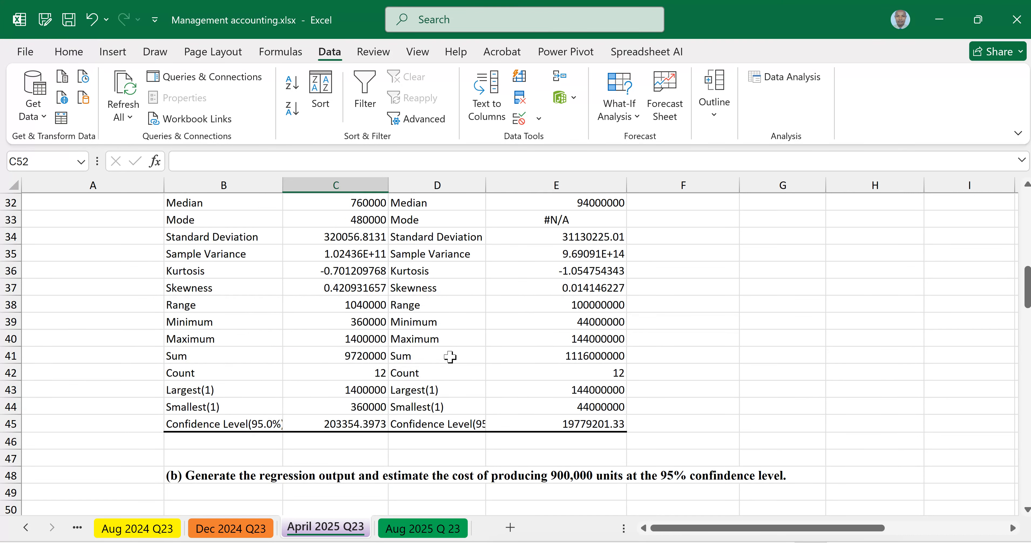
scroll(450, 357, up, 2)
scroll(450, 355, down, 3)
scroll(409, 350, down, 2)
click(204, 374)
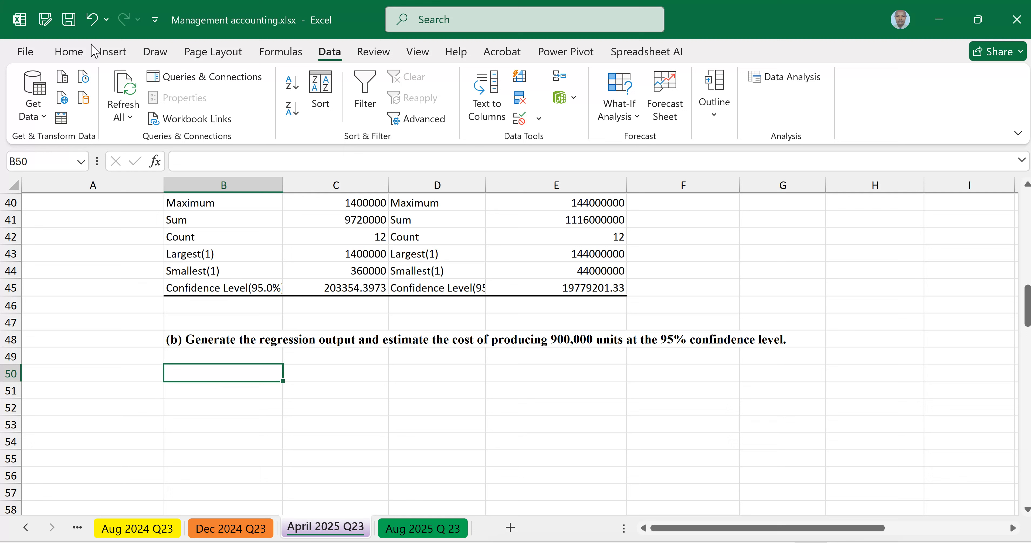
click(82, 56)
click(330, 54)
click(786, 82)
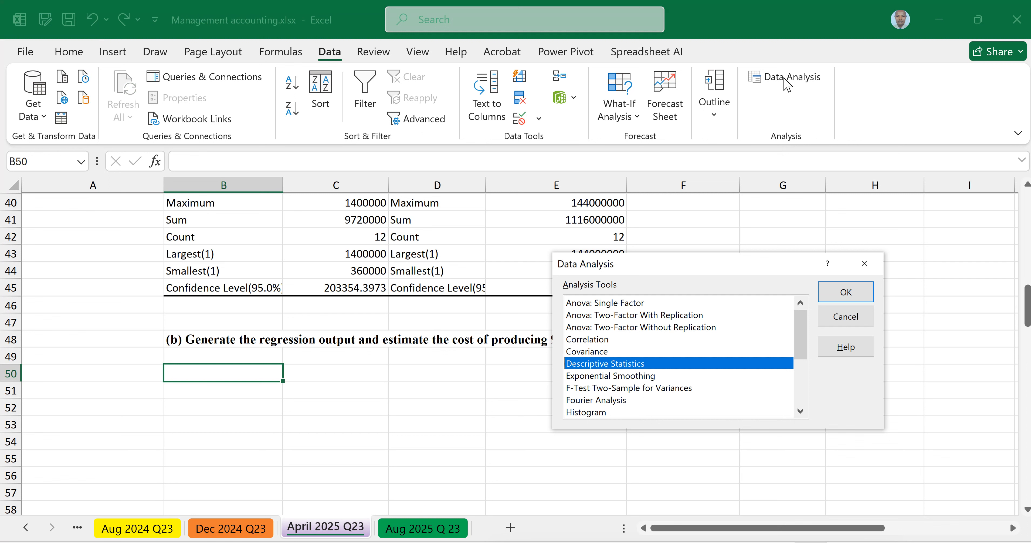
drag(805, 338, 804, 366)
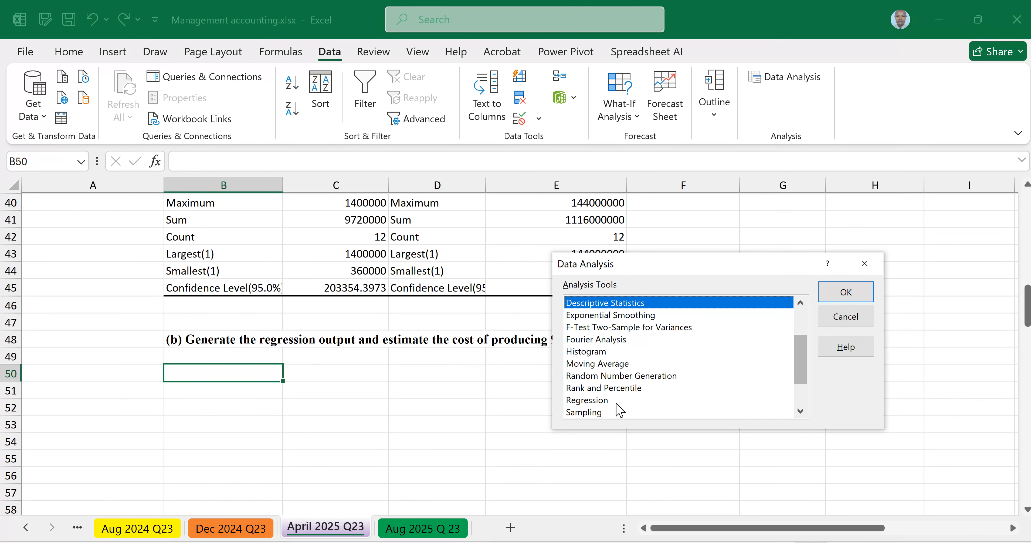
click(602, 401)
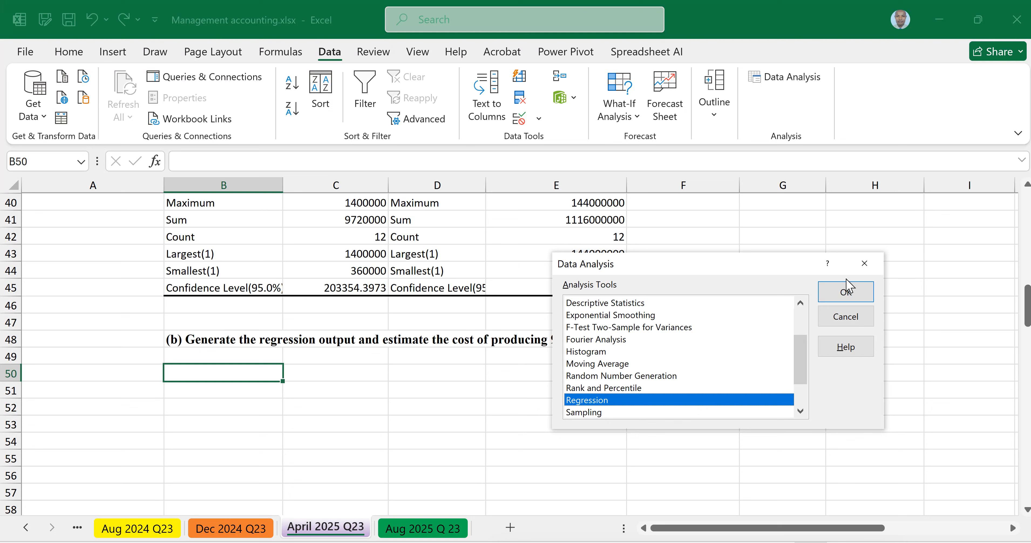
click(843, 289)
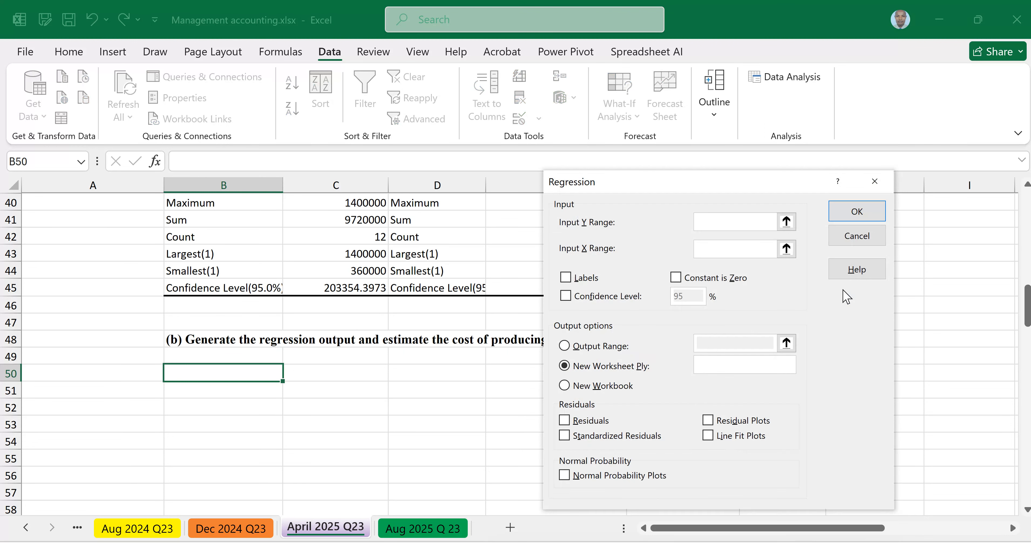
Step: Set the Regression Y range to production costs $C$6:$C$18 and the X range to quantities produced $B$6:$B$18, including headers
scroll(351, 416, up, 7)
drag(685, 184, 757, 180)
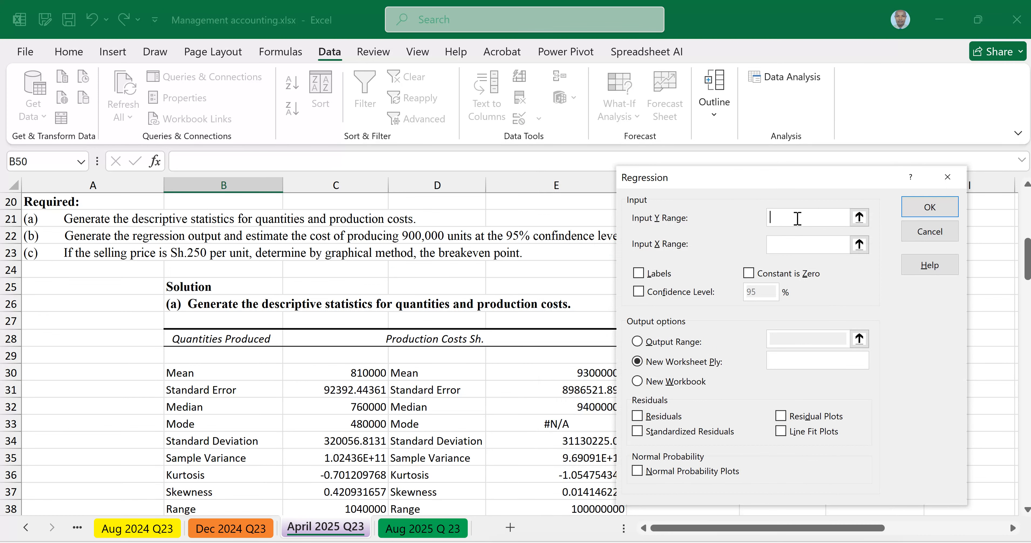
scroll(508, 284, up, 2)
scroll(507, 284, up, 5)
scroll(508, 284, down, 2)
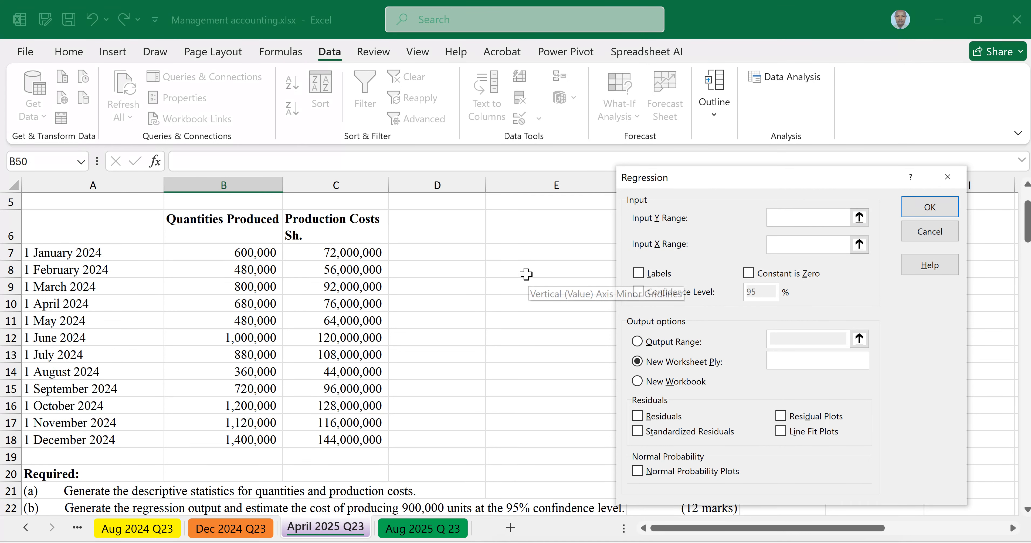
drag(349, 231, 335, 437)
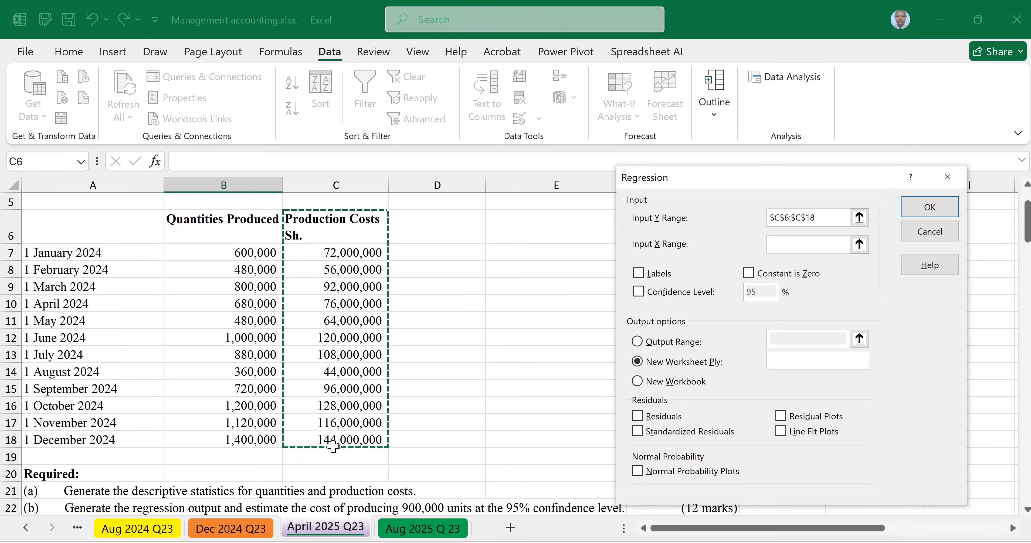
click(780, 245)
click(235, 226)
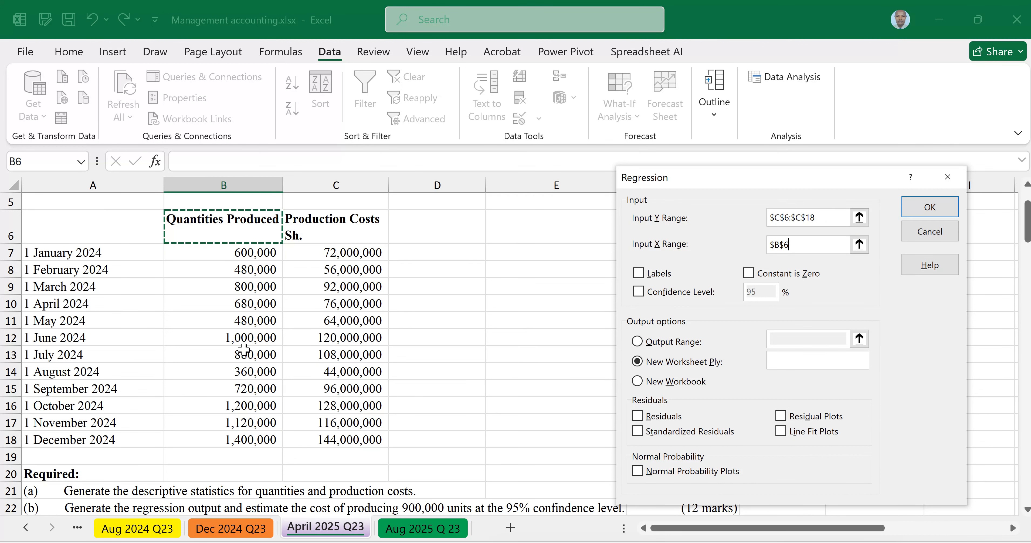
drag(243, 350, 242, 432)
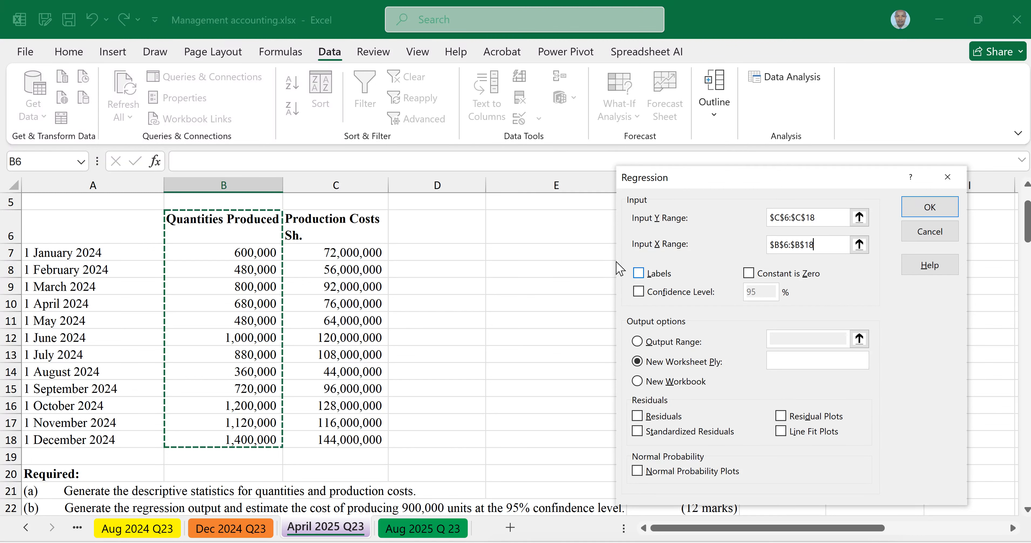
Step: Mark the regression ranges as having labels, set the output range to $B$50, and generate the regression output
click(639, 273)
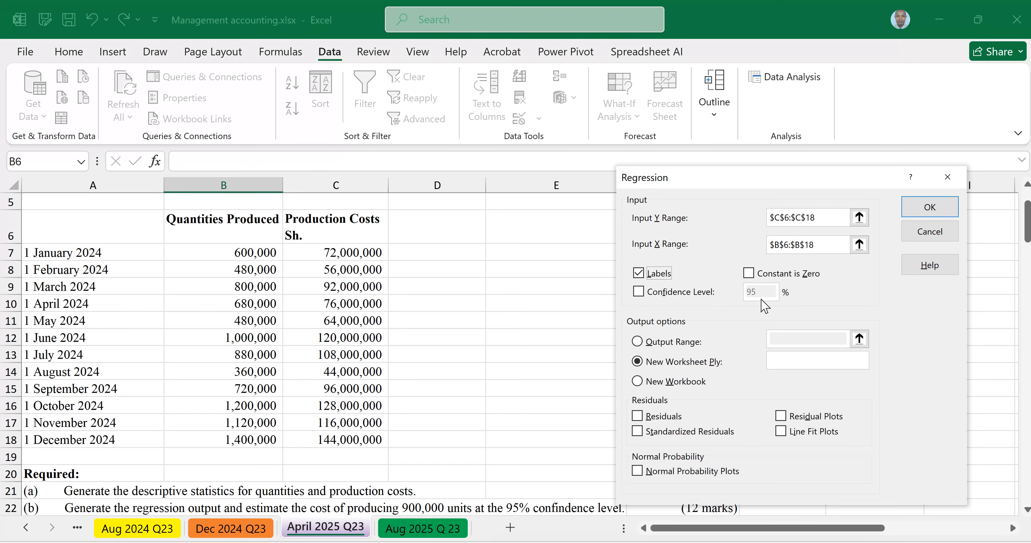
click(637, 341)
click(780, 335)
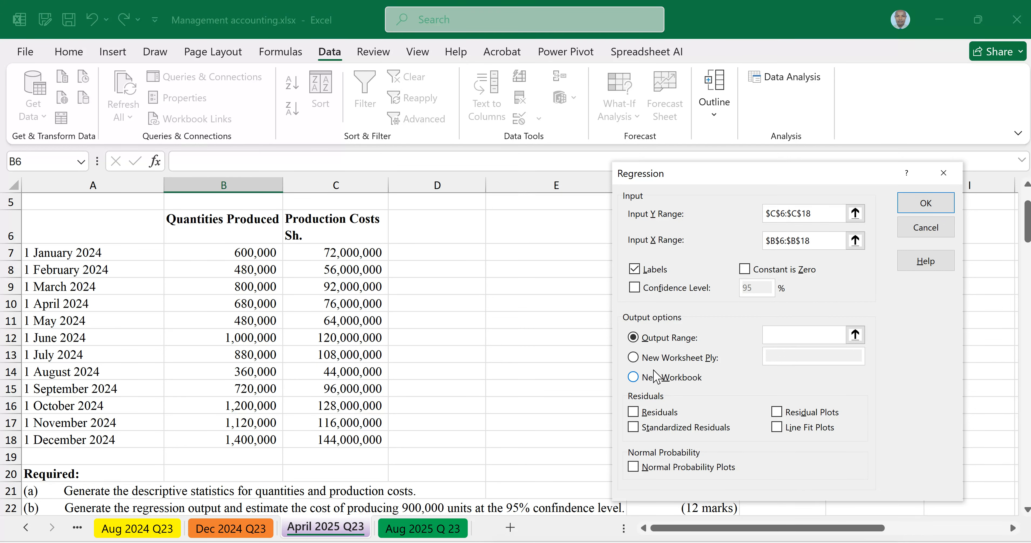
click(777, 339)
scroll(351, 371, down, 4)
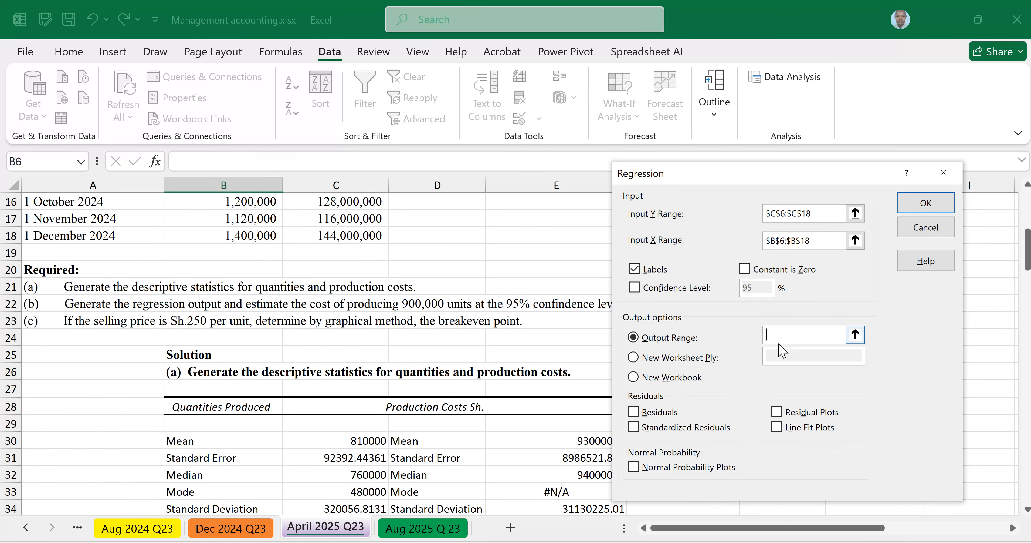
scroll(567, 406, down, 7)
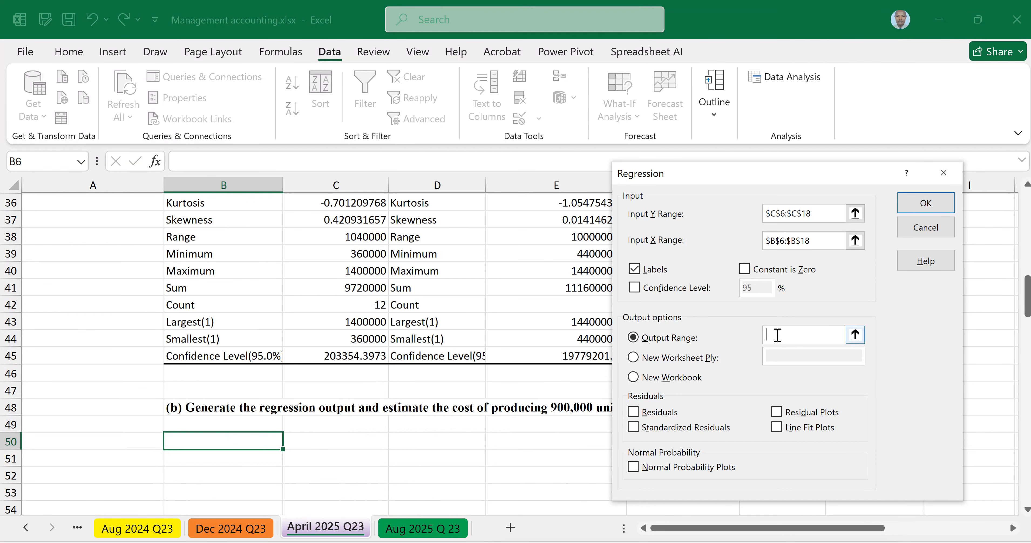
click(209, 442)
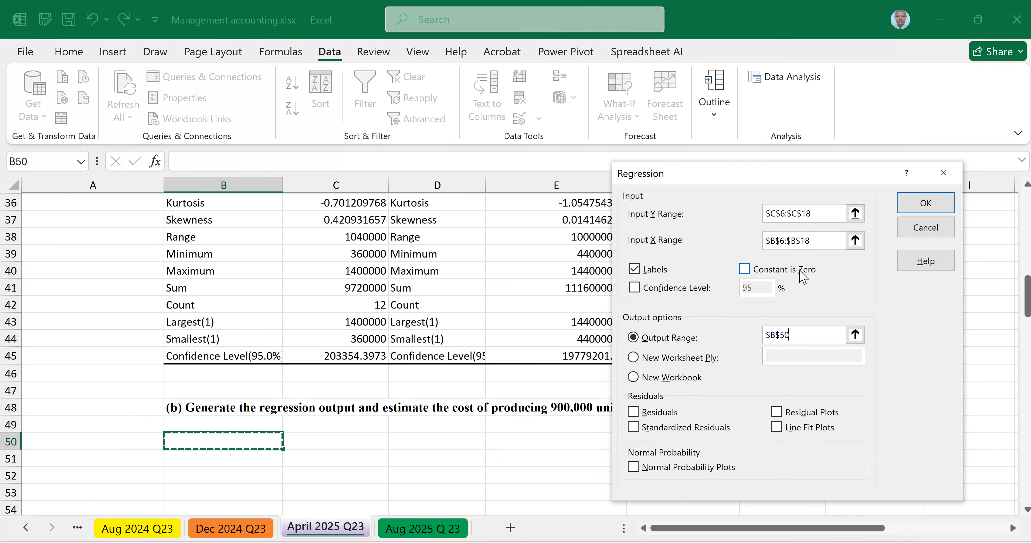
click(925, 203)
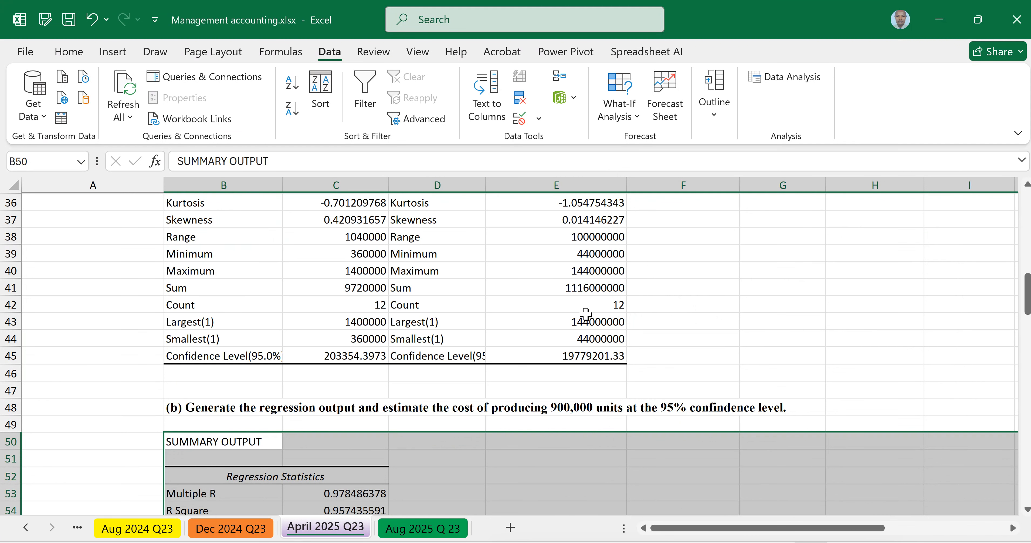
Step: Examine the regression output under part (b), including the regression statistics, ANOVA table and coefficients with their 95% bounds
scroll(586, 314, down, 4)
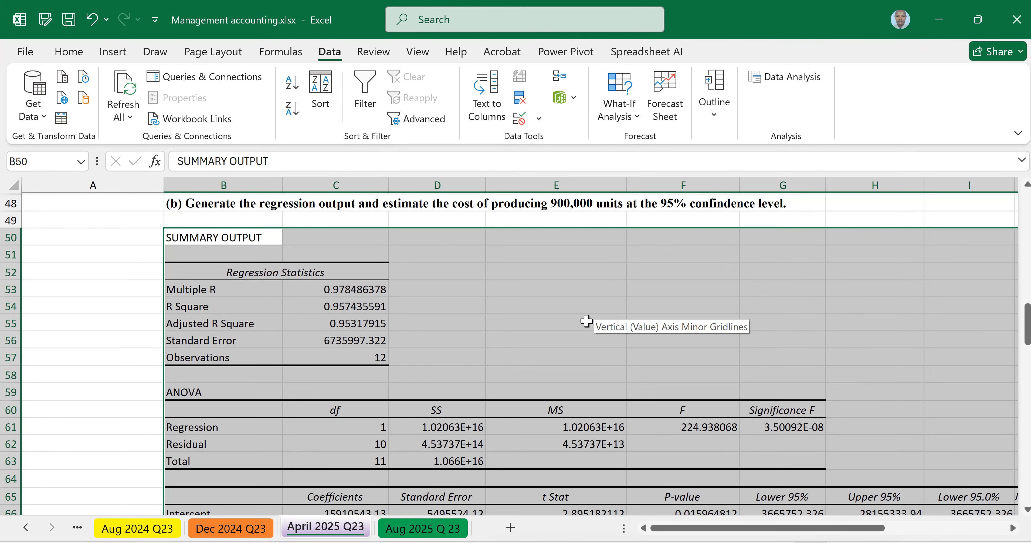
scroll(585, 322, up, 1)
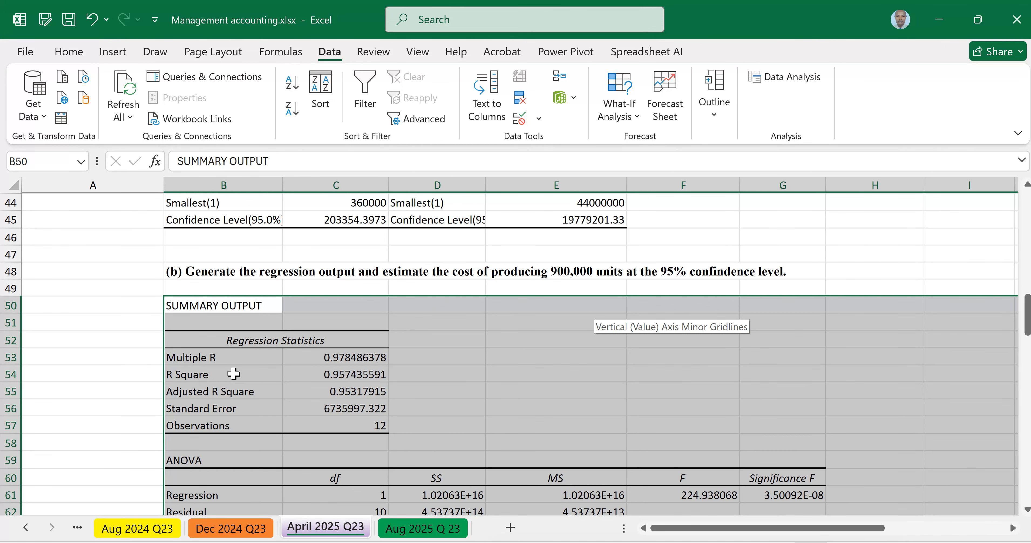
scroll(280, 380, down, 2)
scroll(236, 396, down, 2)
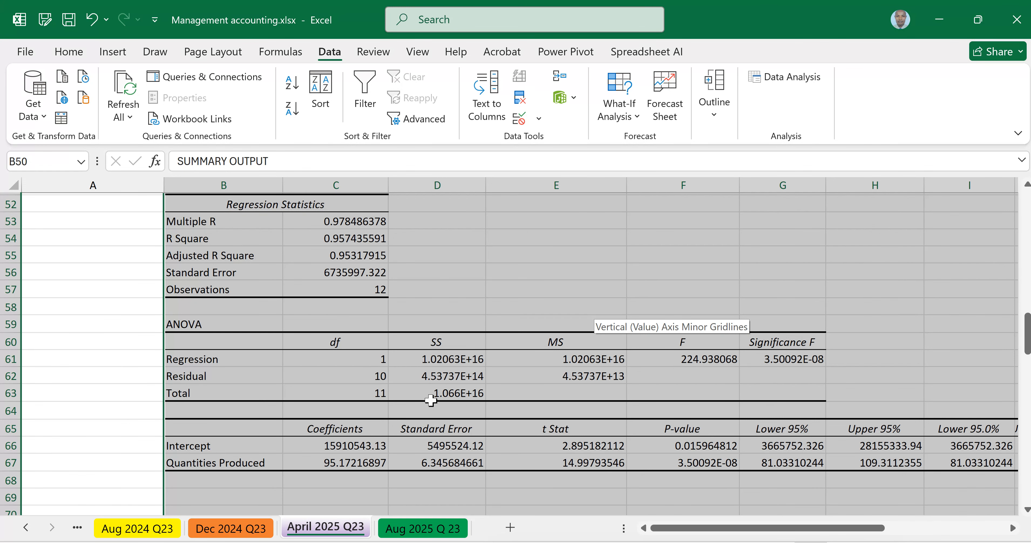
scroll(430, 400, down, 2)
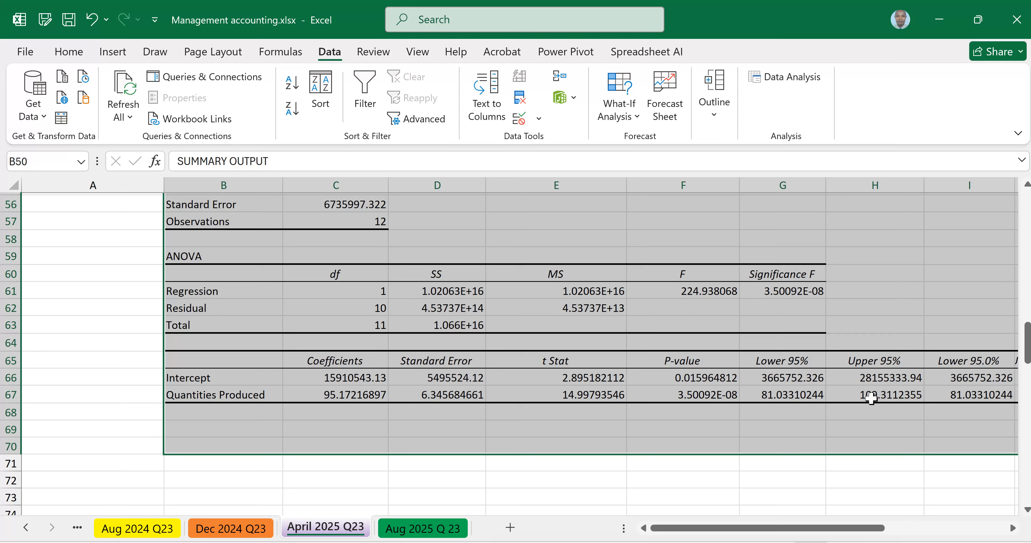
drag(764, 535, 597, 446)
scroll(597, 446, up, 5)
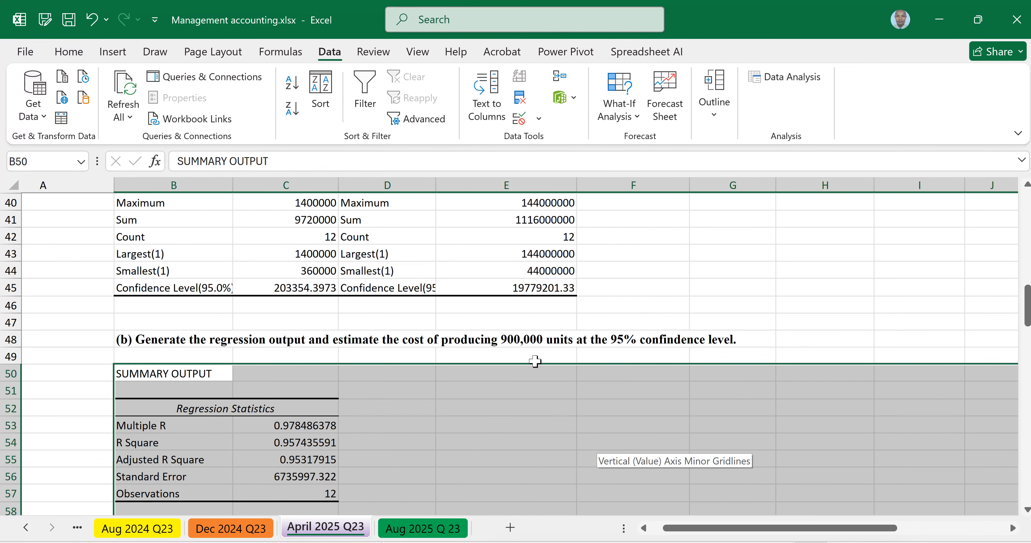
Step: Enter the label "Units Produced" in cell B70 below the regression output and select cell B71
scroll(554, 351, down, 7)
click(153, 374)
text(Unites)
key(BackSpace)
key(BackSpace)
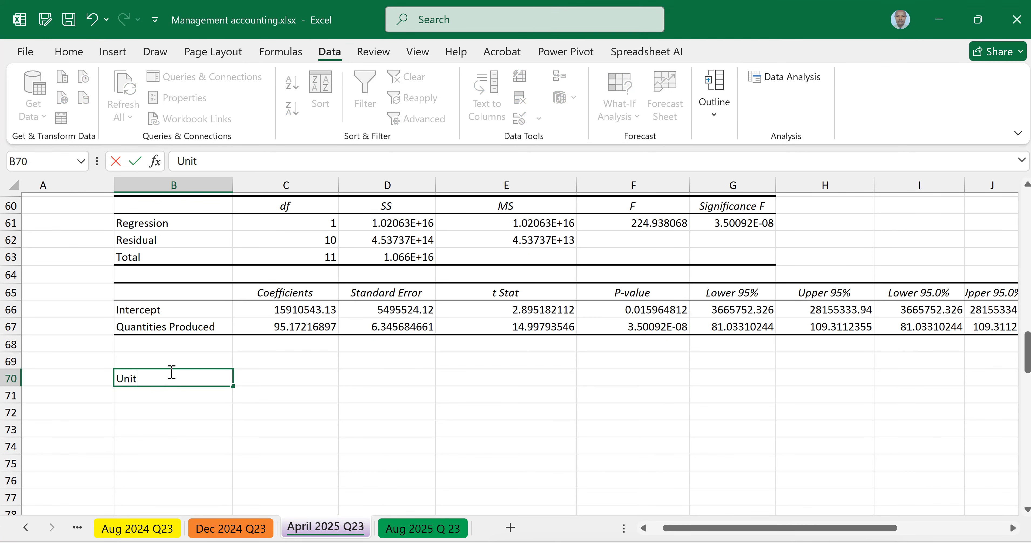
text(s Produced)
key(Tab)
click(160, 393)
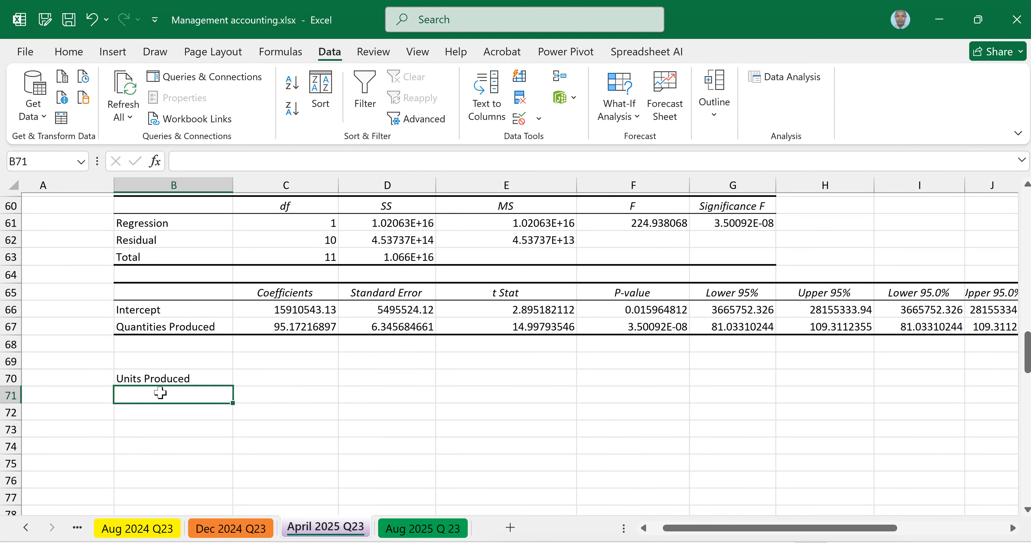
Step: Enter 900000 in cell B71 and format it with a thousands separator and no decimals
text(900000)
key(Return)
click(160, 393)
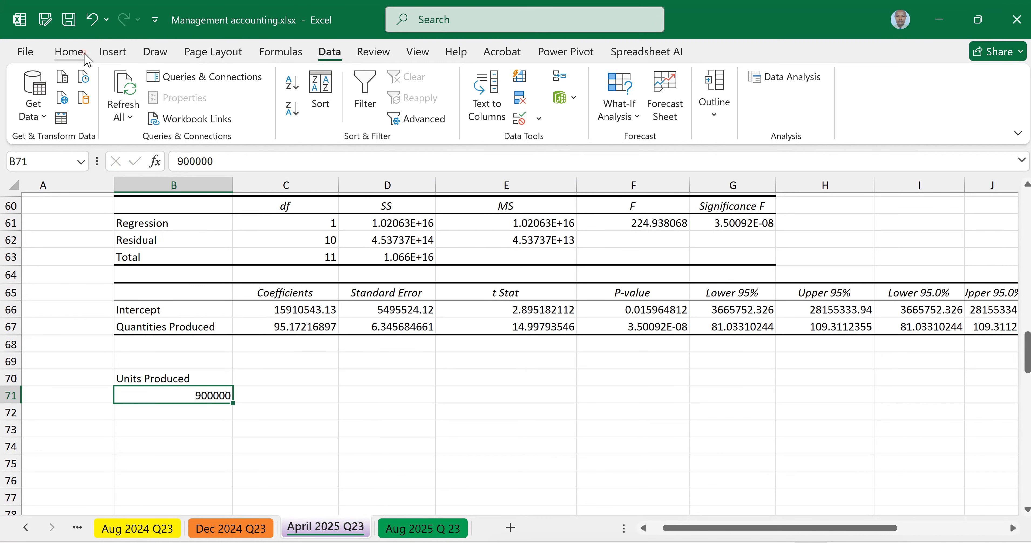
click(69, 52)
click(525, 98)
click(489, 125)
click(489, 124)
Step: Enter the label "At 95%" in C70 and move it up to cell C69
click(282, 375)
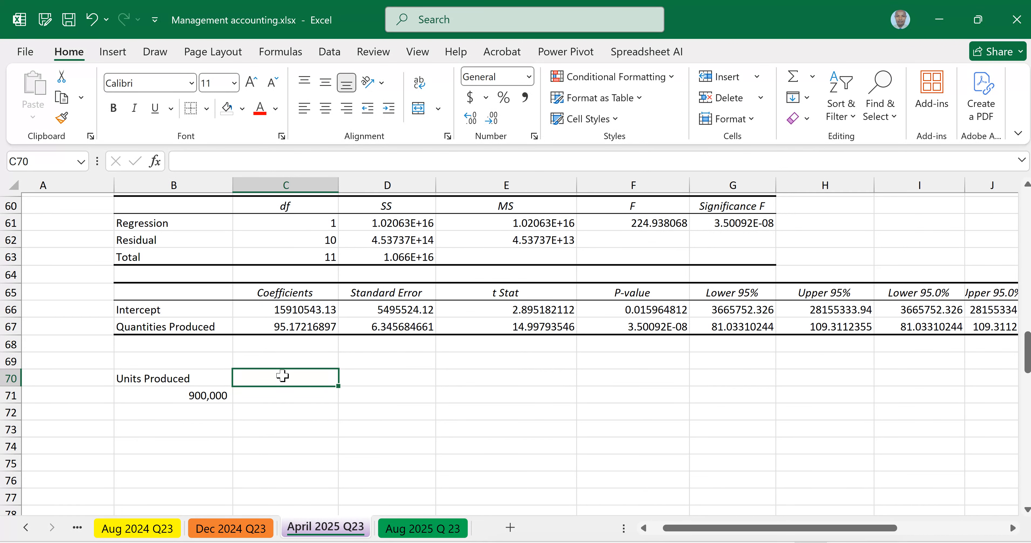
text(At 96%)
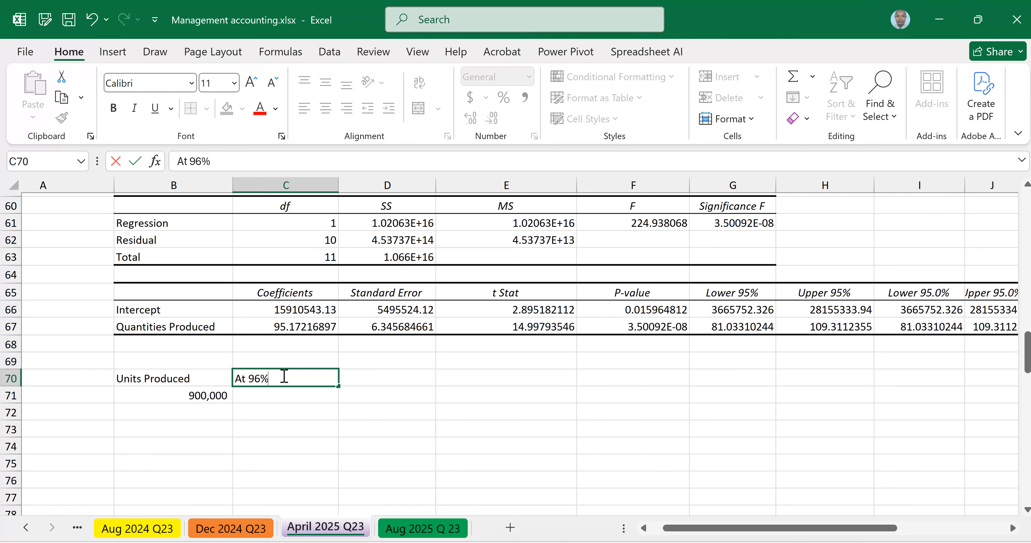
key(BackSpace)
key(BackSpace)
text(5%)
click(364, 378)
click(298, 380)
key(ctrl+c)
click(287, 361)
key(ctrl+v)
Step: Link cell C70 to the Production Costs header with =C6 and wrap its text
click(285, 378)
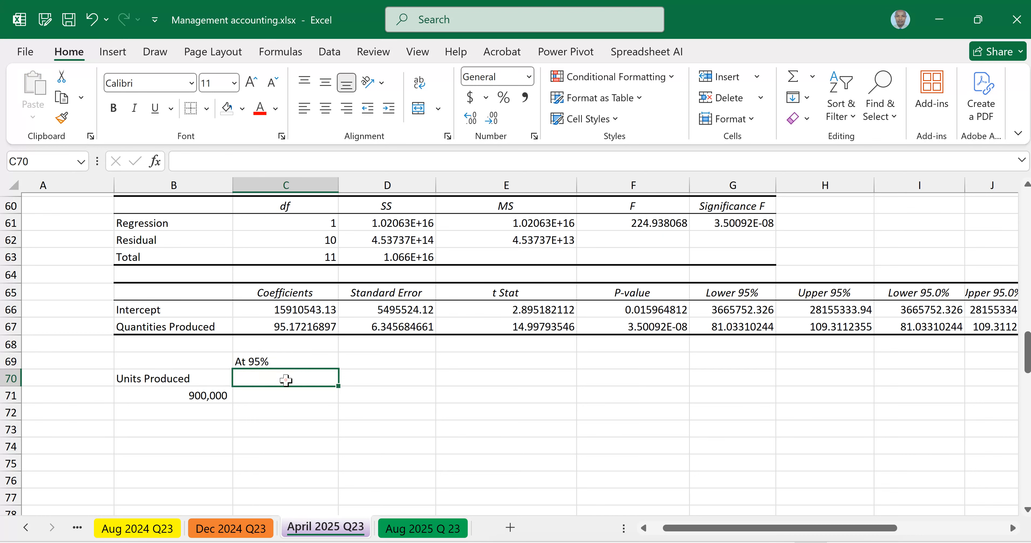
double_click(286, 379)
text(=)
scroll(286, 352, up, 20)
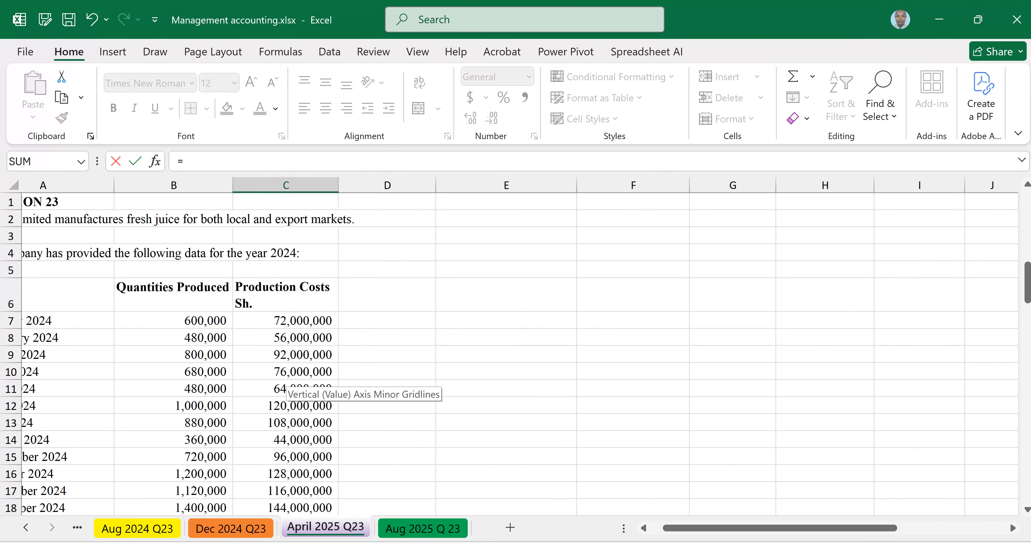
click(285, 294)
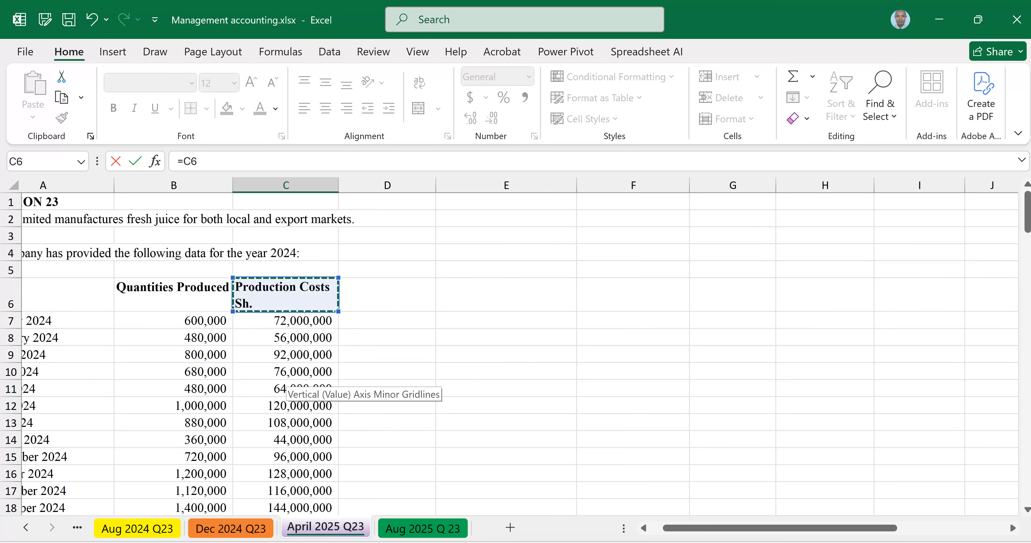
key(Return)
key(Up)
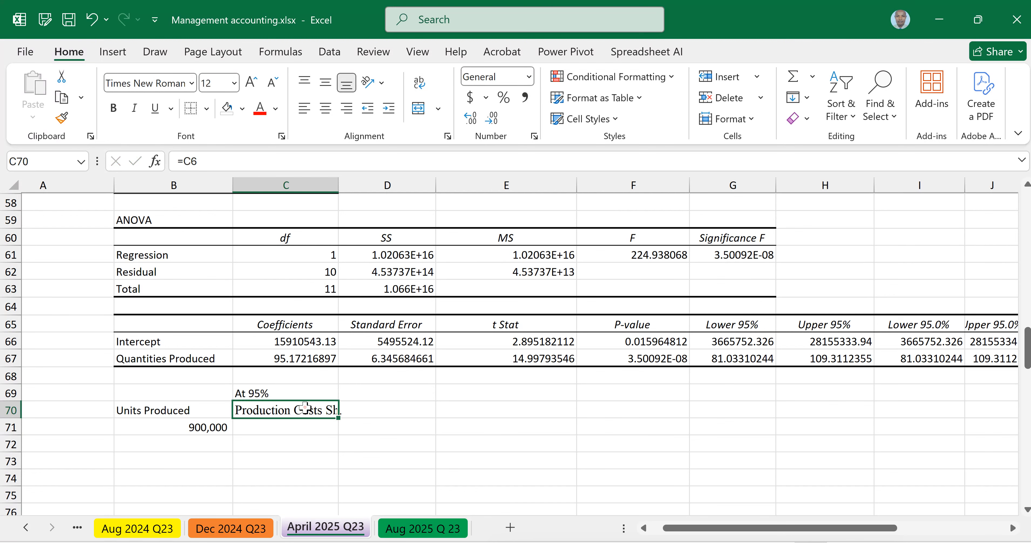
click(419, 83)
Step: Repeat the production costs header across the row with =C70 in D70 and =D70 in E70
click(362, 421)
text(=)
click(289, 427)
key(Return)
click(471, 416)
text(=)
click(343, 420)
key(Return)
Step: Copy the formatting of header cell C70 to D70 and E70
click(287, 418)
click(61, 117)
drag(387, 416, 436, 421)
click(357, 422)
click(62, 118)
click(486, 414)
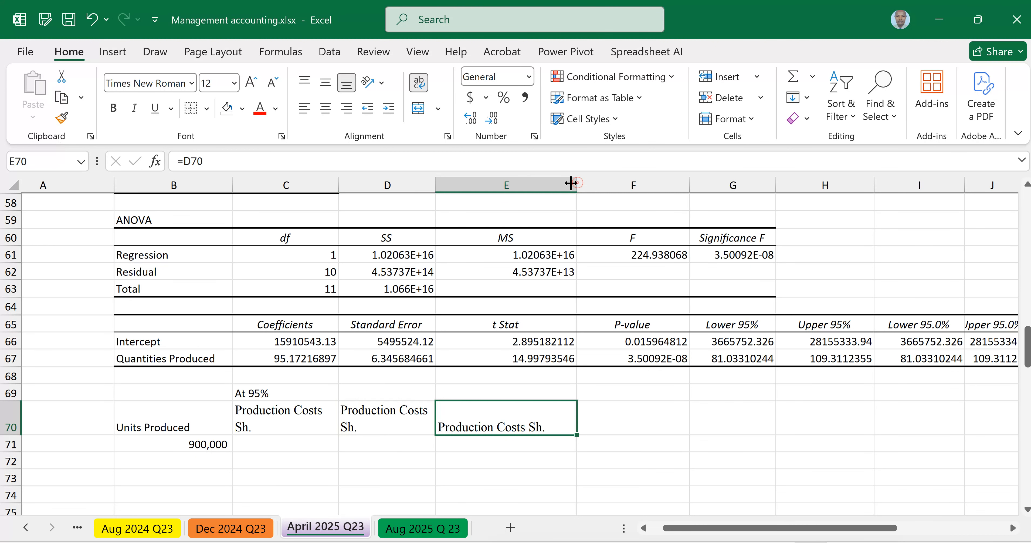
Step: Narrow column E so its header wraps onto two lines, and bold the headers in C70:E70
drag(576, 182, 544, 182)
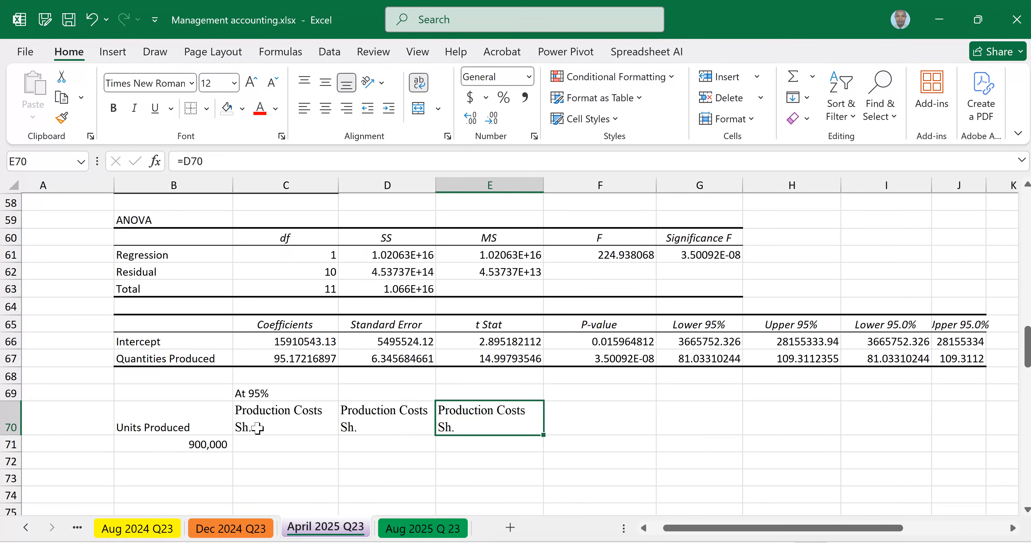
drag(257, 427, 445, 419)
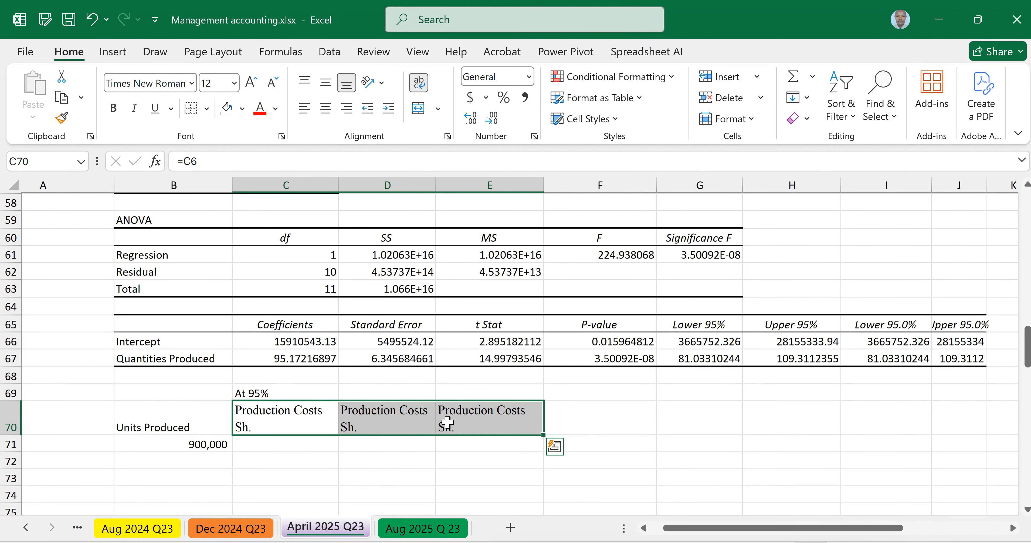
key(ctrl+b)
Step: Enter "Lower 95%" in D69 and "Upper 95%" in E69, and bold the labels in C69:E69
click(378, 394)
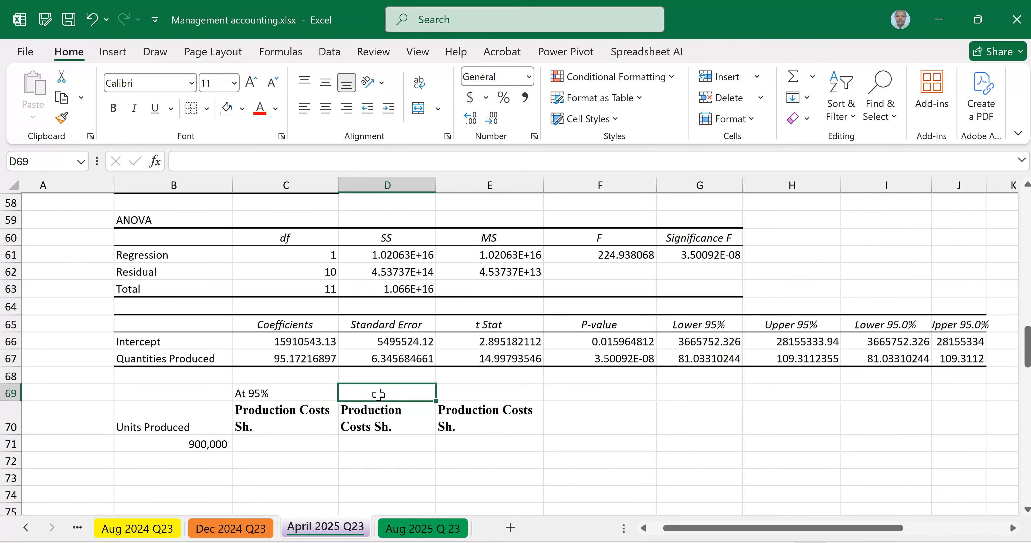
text(Lower )
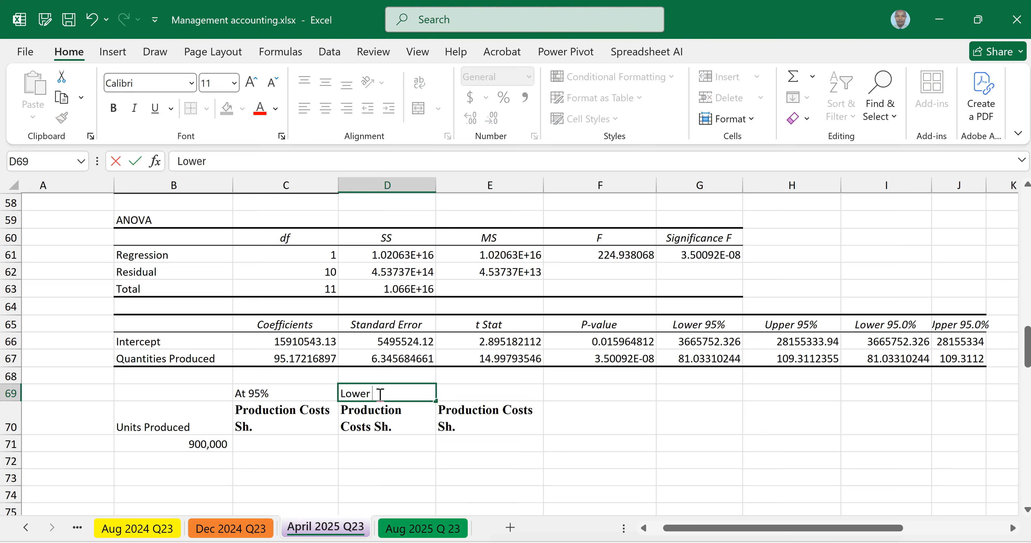
text(95%)
click(473, 393)
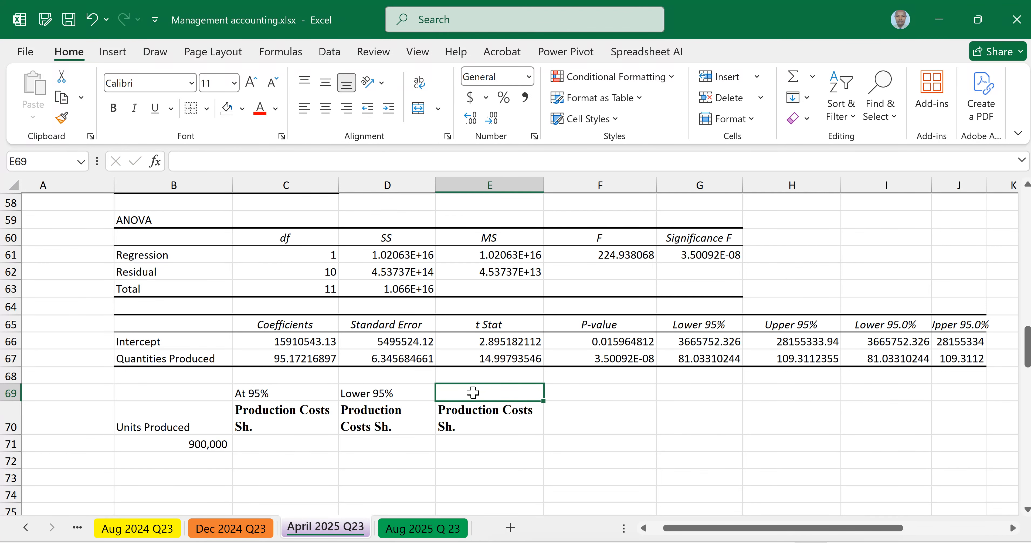
double_click(473, 392)
text(Upper 95%)
click(526, 479)
drag(280, 393, 476, 394)
key(ctrl+b)
Step: Set the 900,000 value in B71 to left alignment and bold the "Units Produced" label in B70
scroll(522, 394, up, 4)
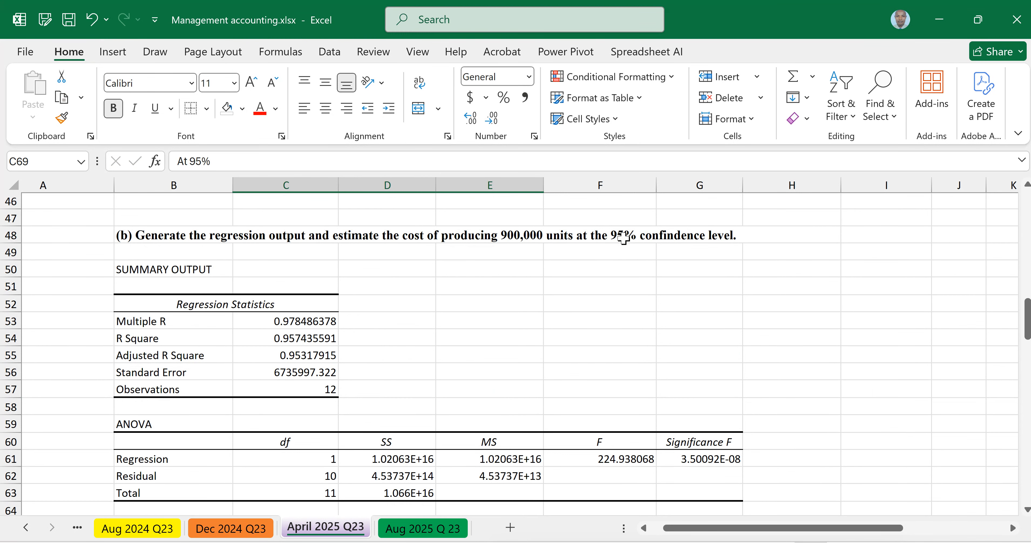
scroll(391, 370, down, 3)
scroll(392, 370, down, 3)
drag(286, 324, 282, 374)
click(211, 376)
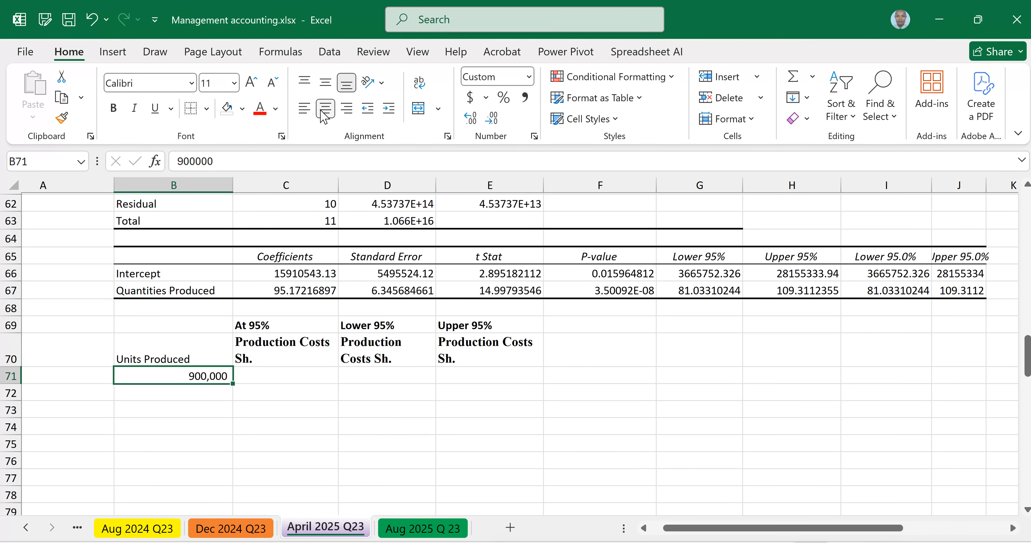
click(304, 108)
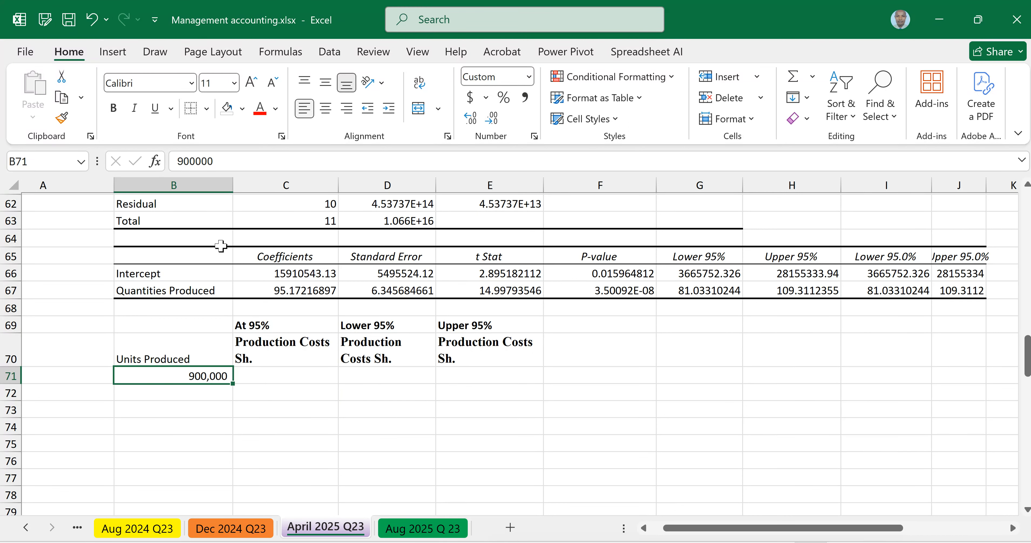
click(148, 359)
key(ctrl+b)
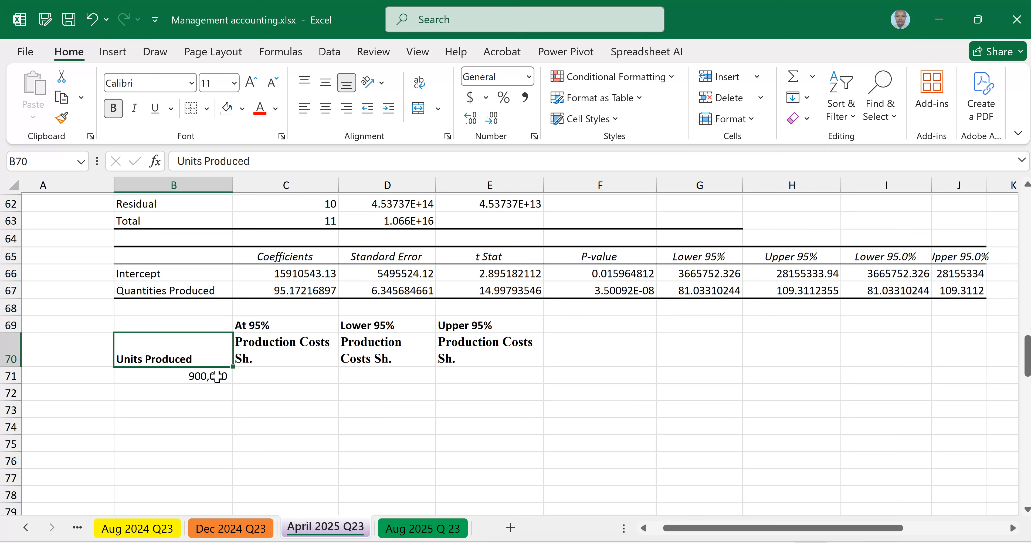
Step: Insert a blank row above row 69, which holds the 95% labels
click(267, 378)
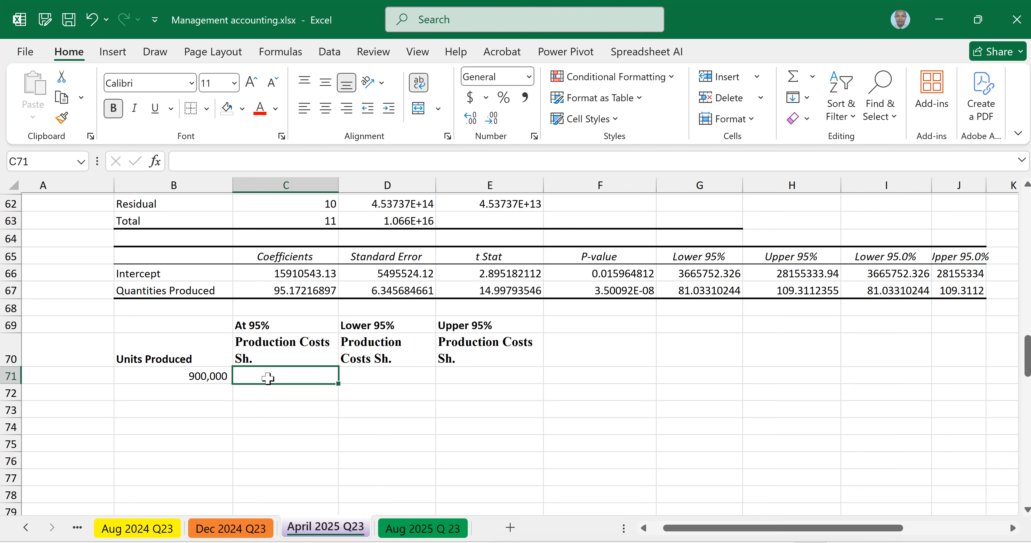
click(10, 325)
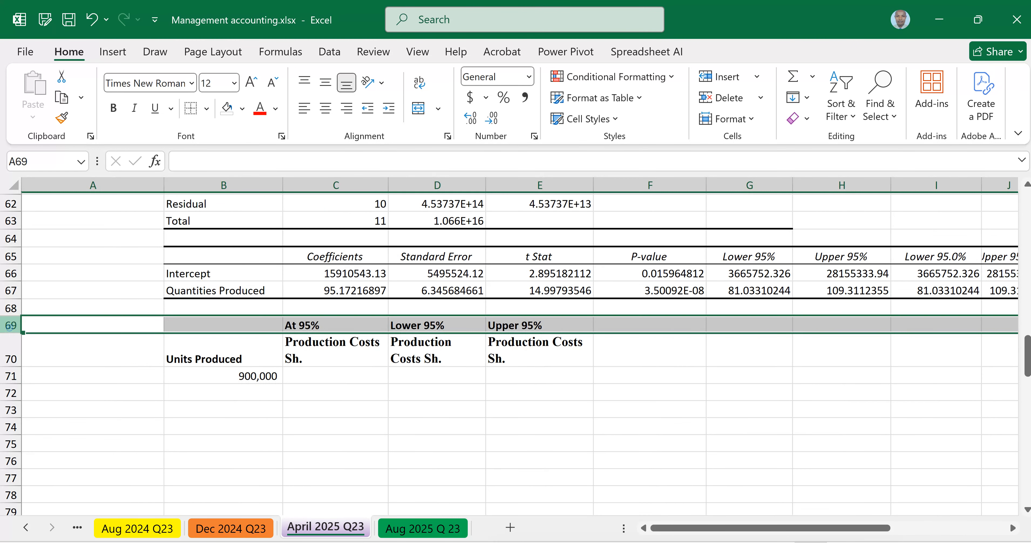
right_click(11, 325)
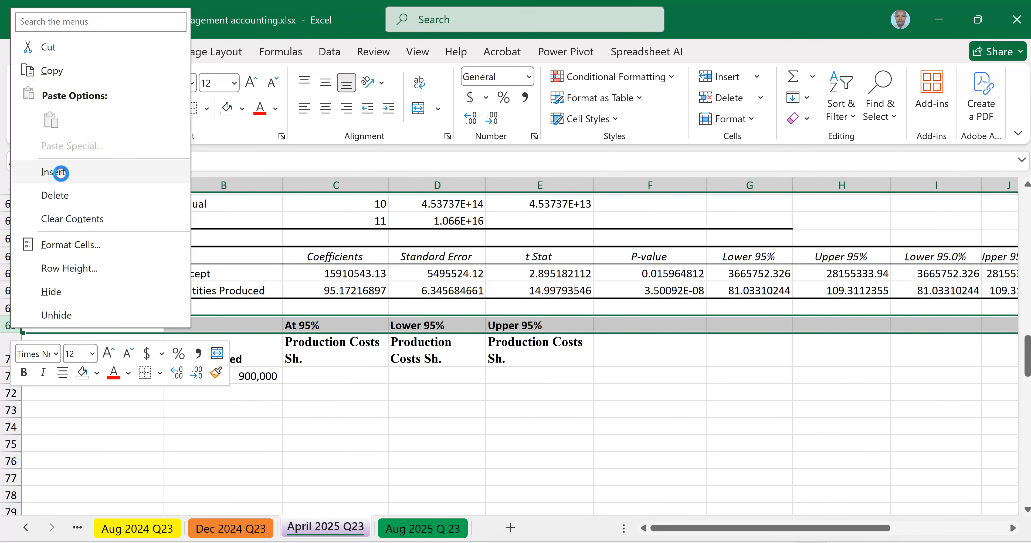
click(61, 173)
Step: Enter the regression equation "Y = a + bx" in cell C69 above the "At 95%" label
click(315, 320)
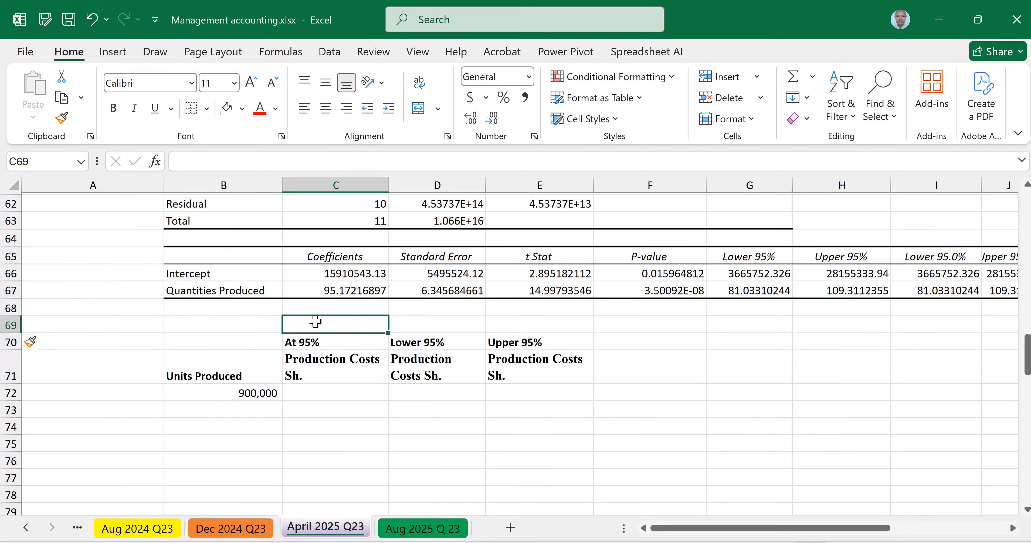
text(Y)
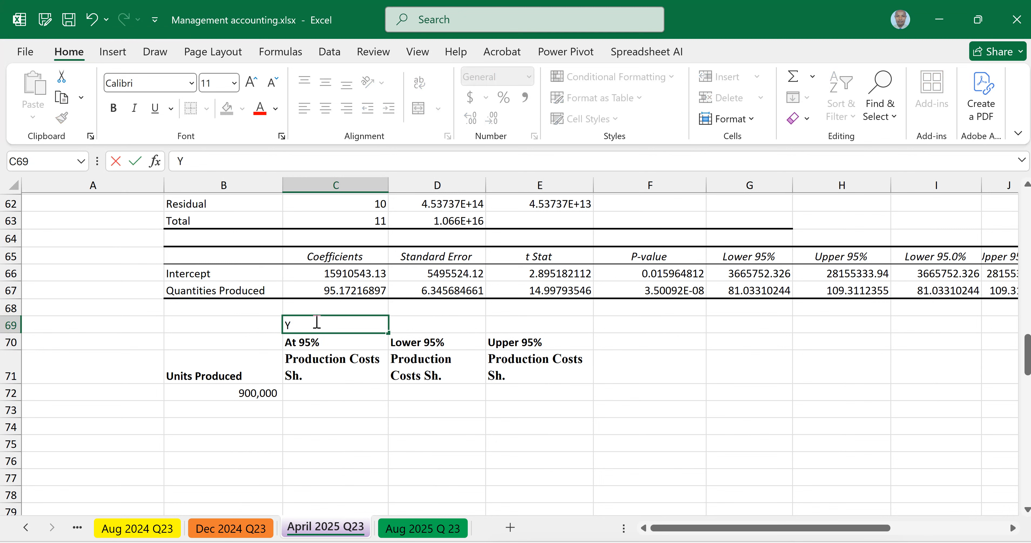
text( = a + bx)
click(336, 460)
Step: Bold the equation label in C69 and copy it to D69 and E69
click(310, 325)
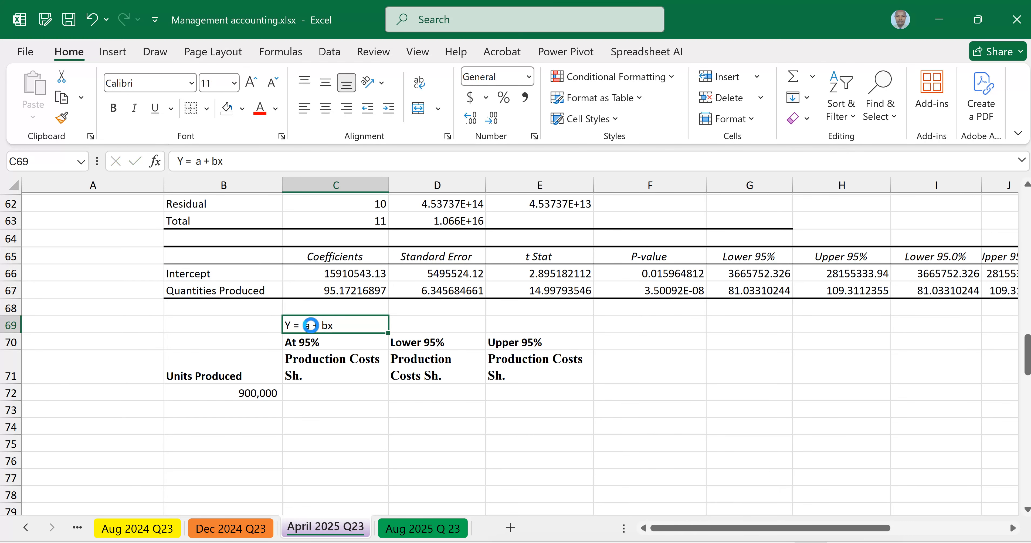
key(ctrl+c)
click(460, 325)
key(ctrl+v)
click(532, 324)
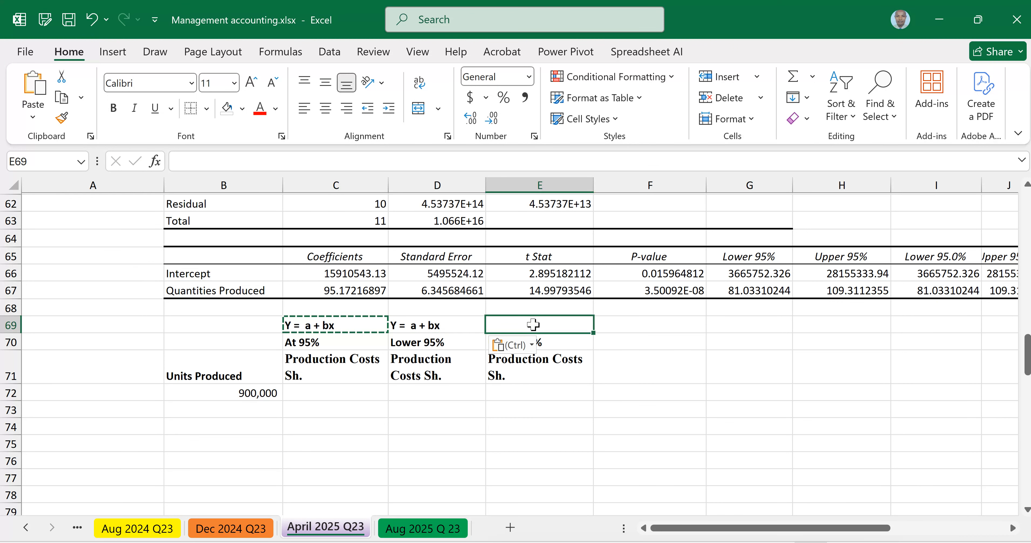
key(ctrl+v)
click(456, 426)
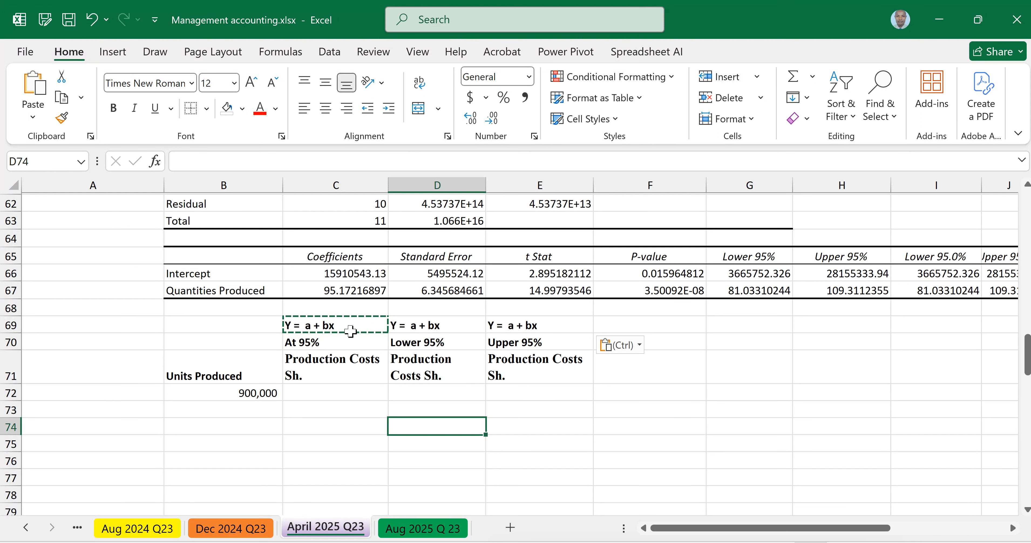
click(348, 440)
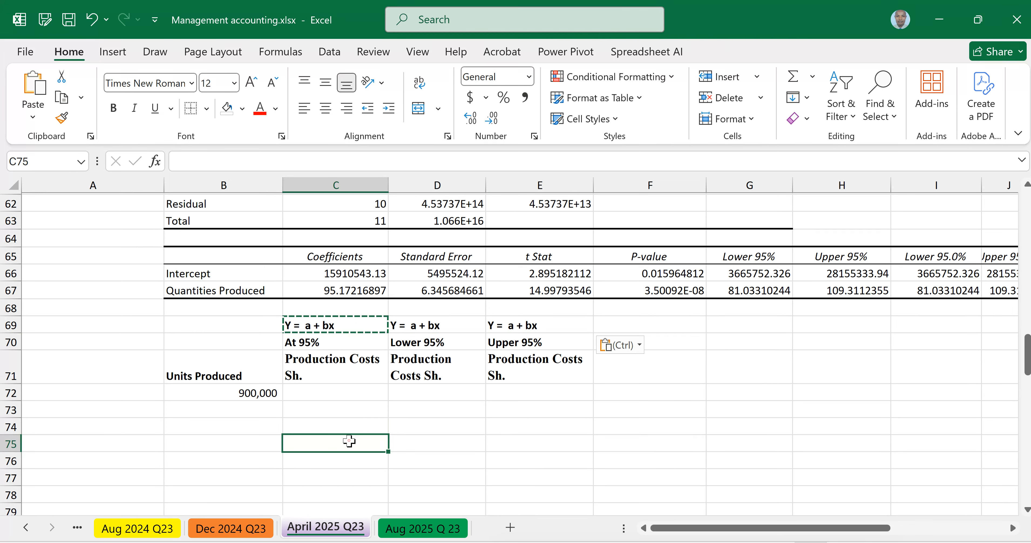
key(Escape)
click(466, 428)
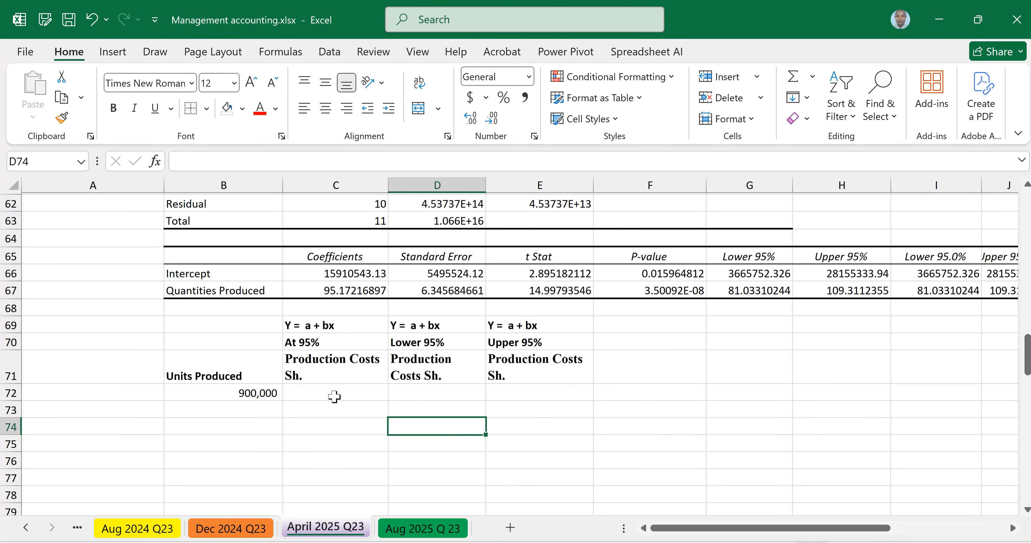
Step: Calculate the 95% production cost in C72 with the formula =C66+(C67*B72) and remove the cell's bold formatting
click(324, 393)
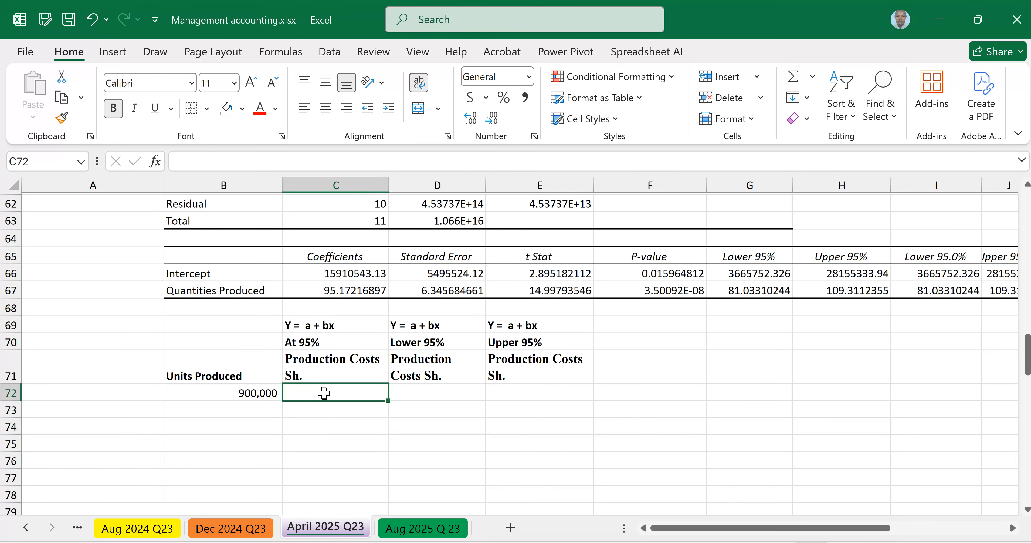
text(=)
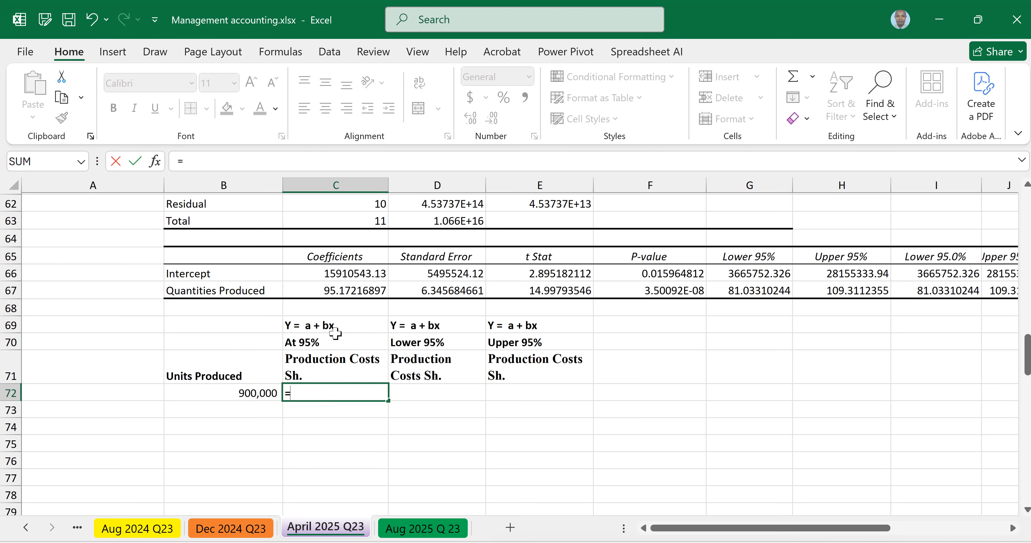
click(324, 273)
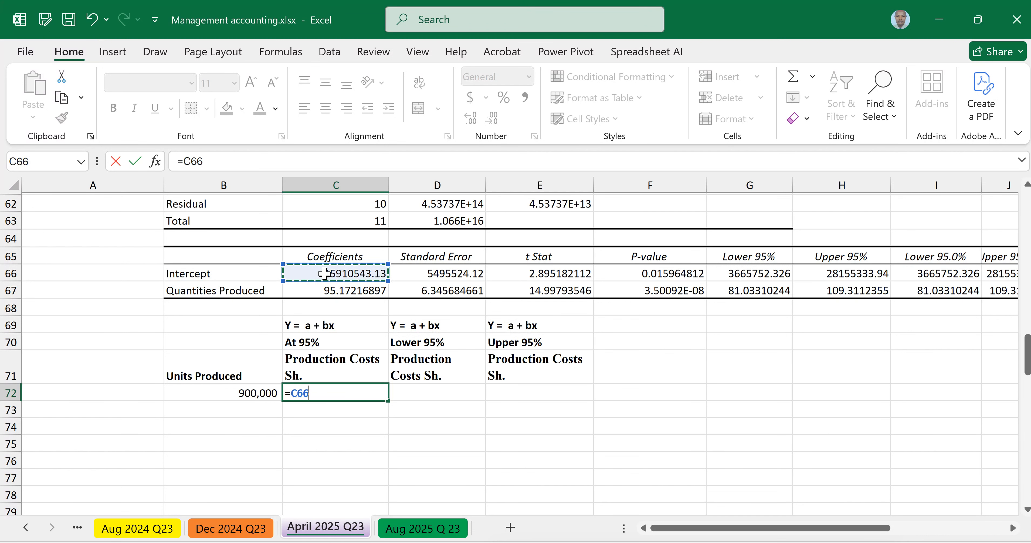
text(_)
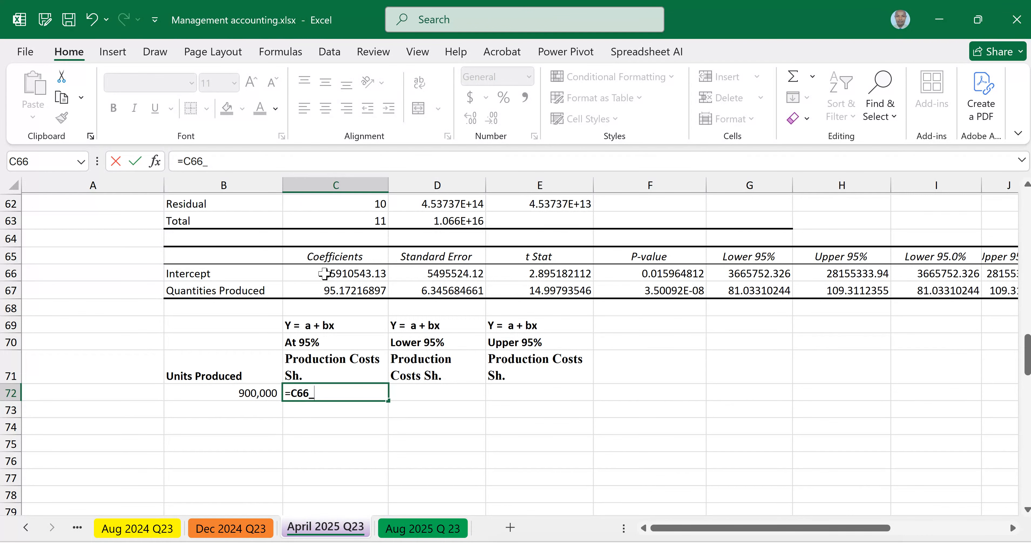
key(BackSpace)
text(+)
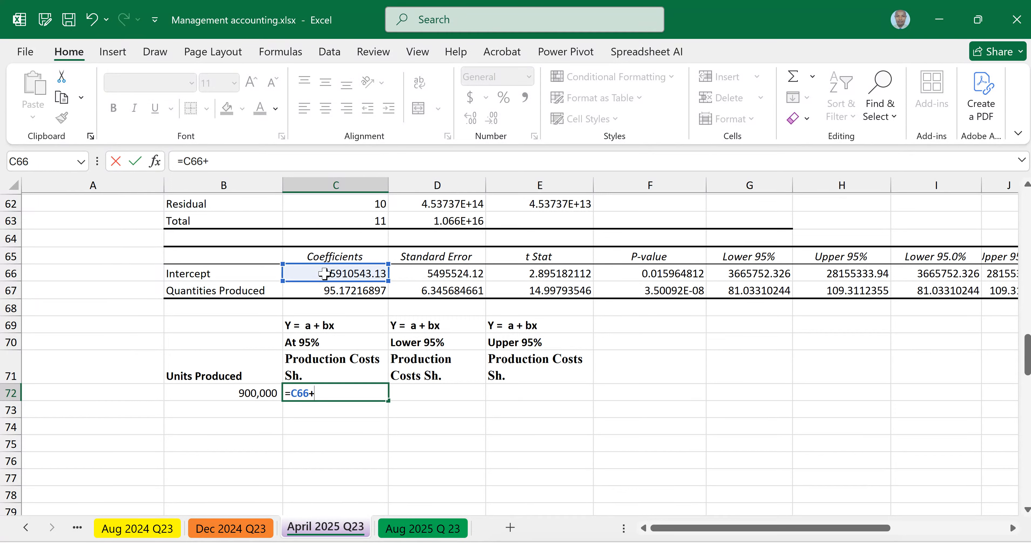
text(()
click(336, 292)
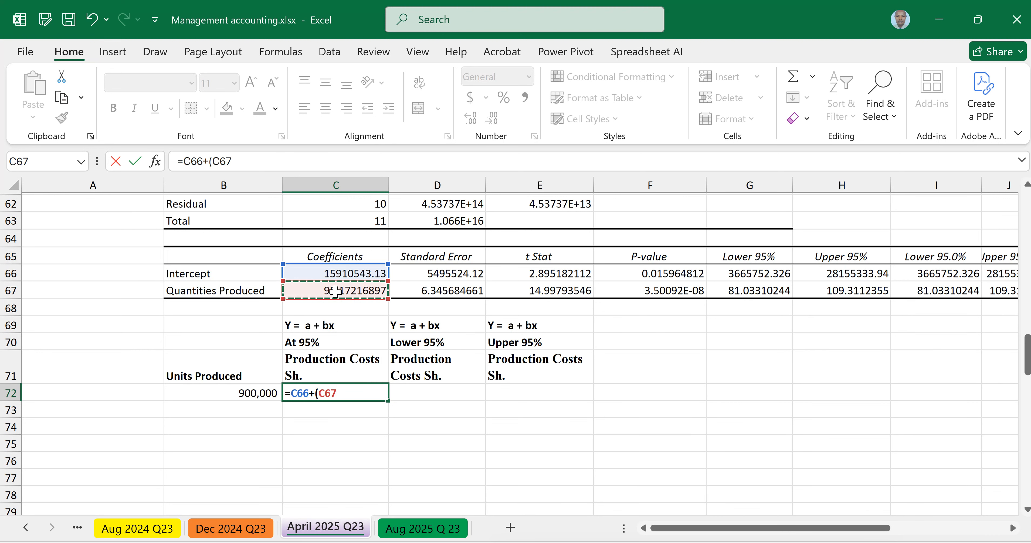
text(*)
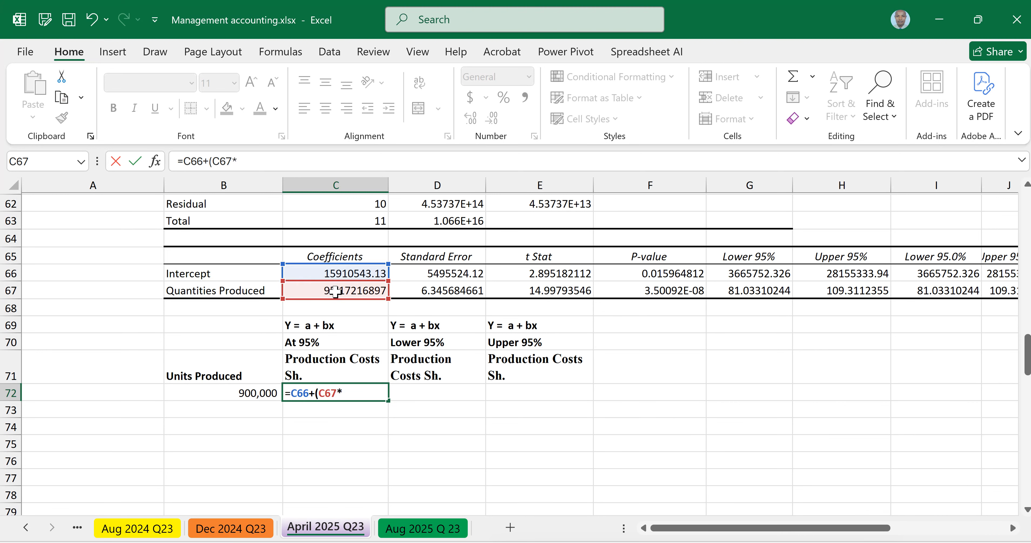
click(233, 394)
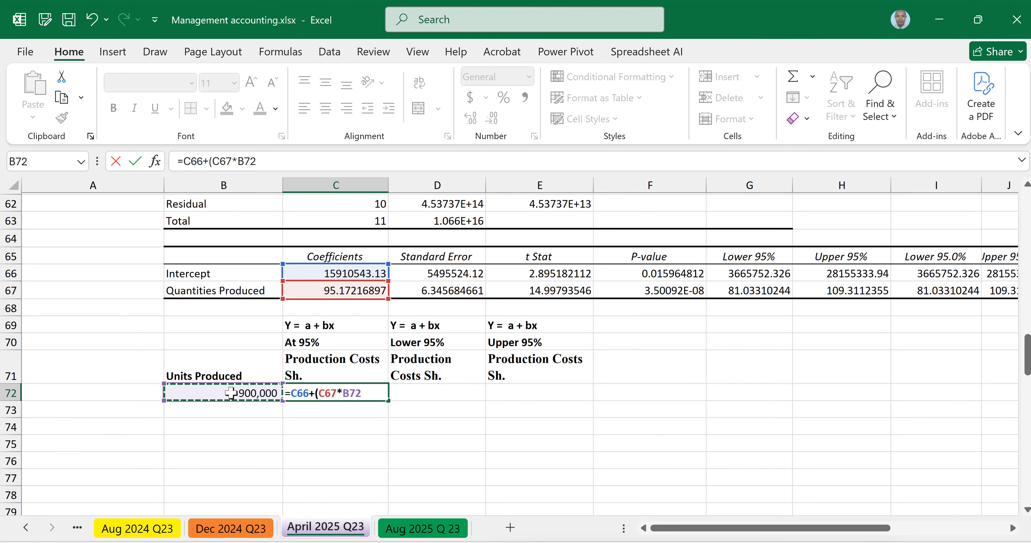
text())
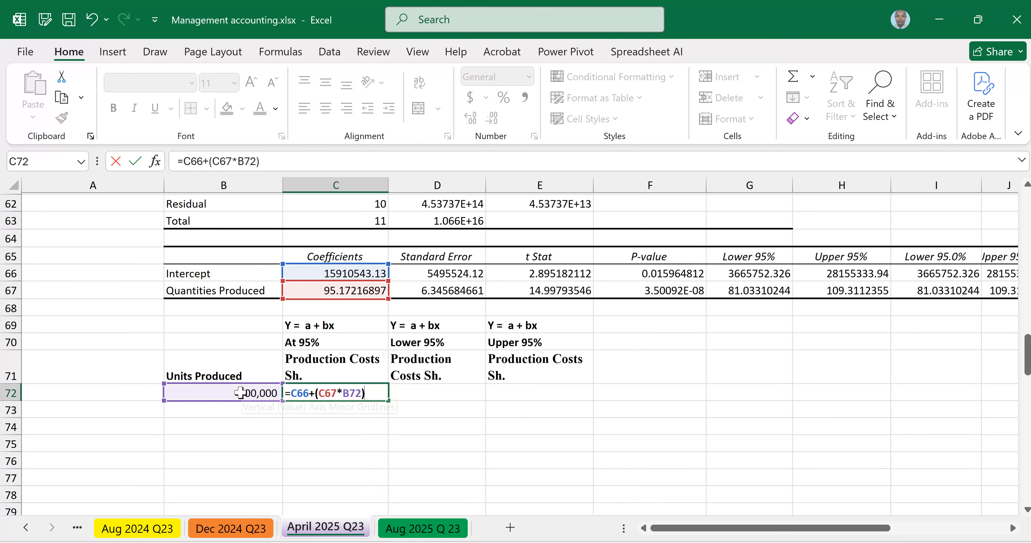
key(Return)
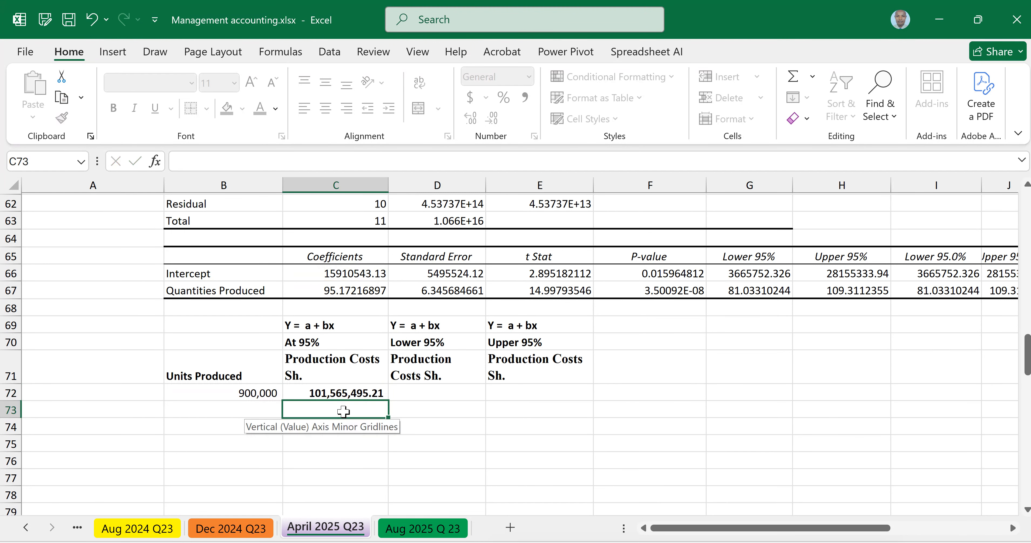
click(341, 396)
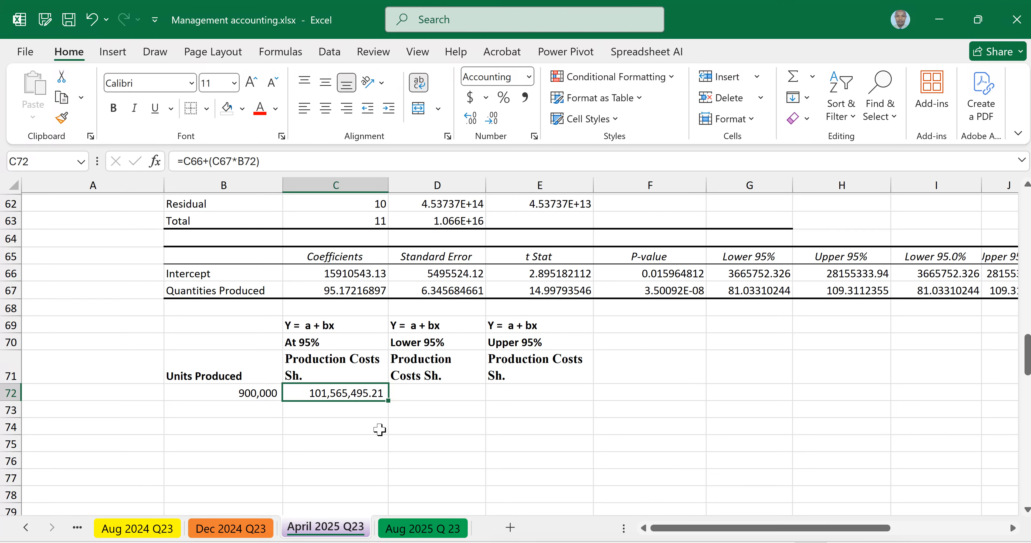
Step: Start a formula in D72 for the lower 95% production cost
click(425, 390)
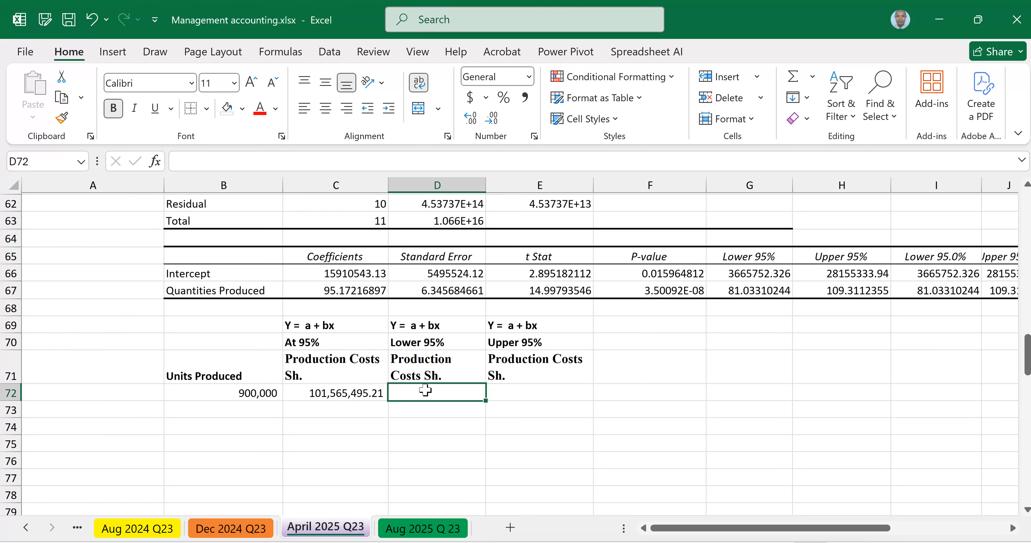
text(=)
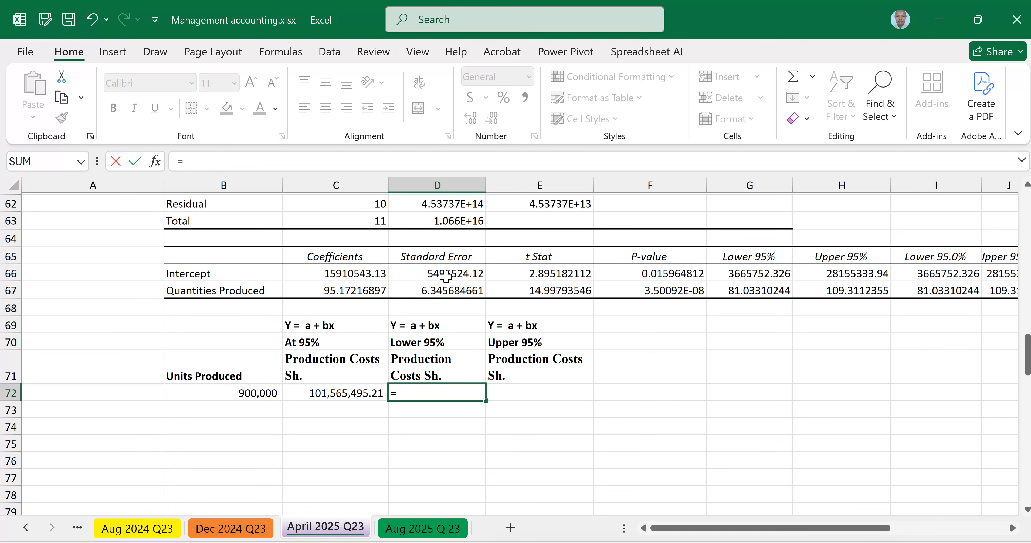
click(445, 274)
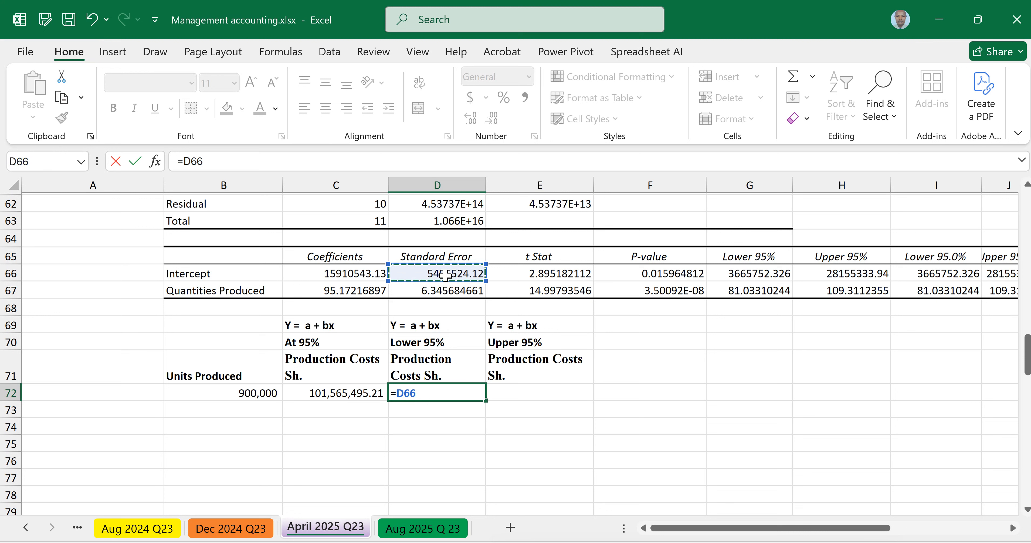
text(+()
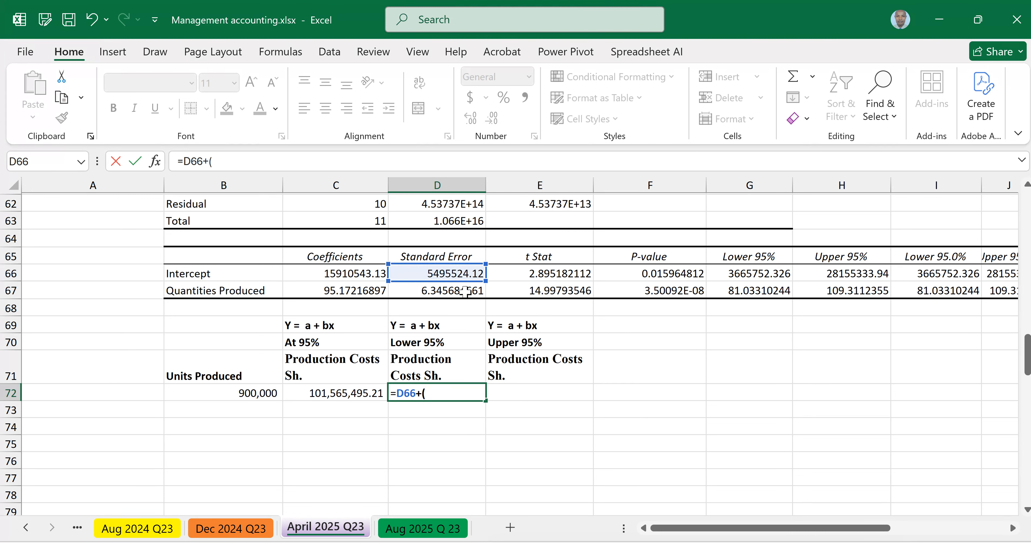
key(BackSpace)
key(BackSpace)
key(BackSpace)
key(BackSpace)
key(BackSpace)
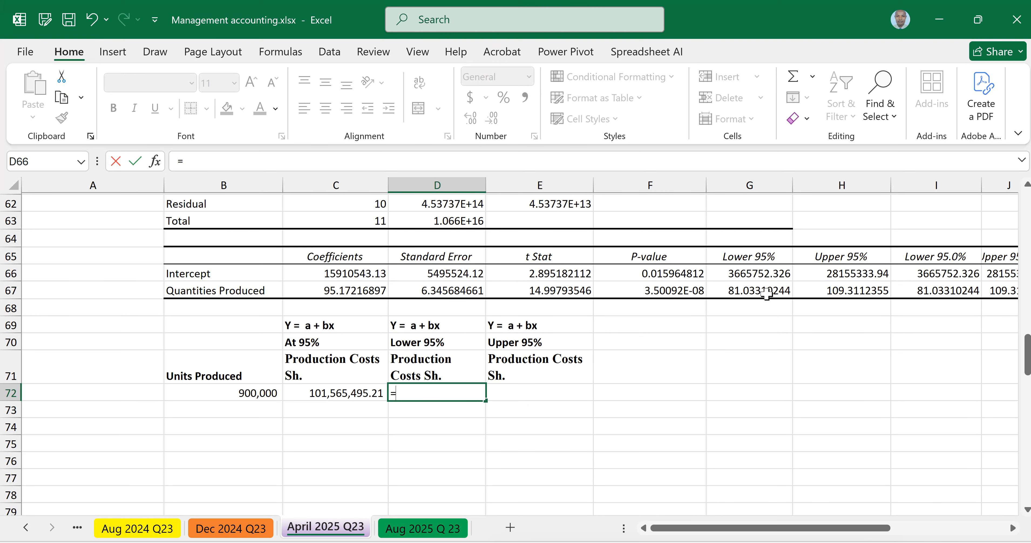
Step: Complete the lower 95% cost formula in D72 as =G66+(G67*B72) and remove the cell's bold formatting
click(753, 273)
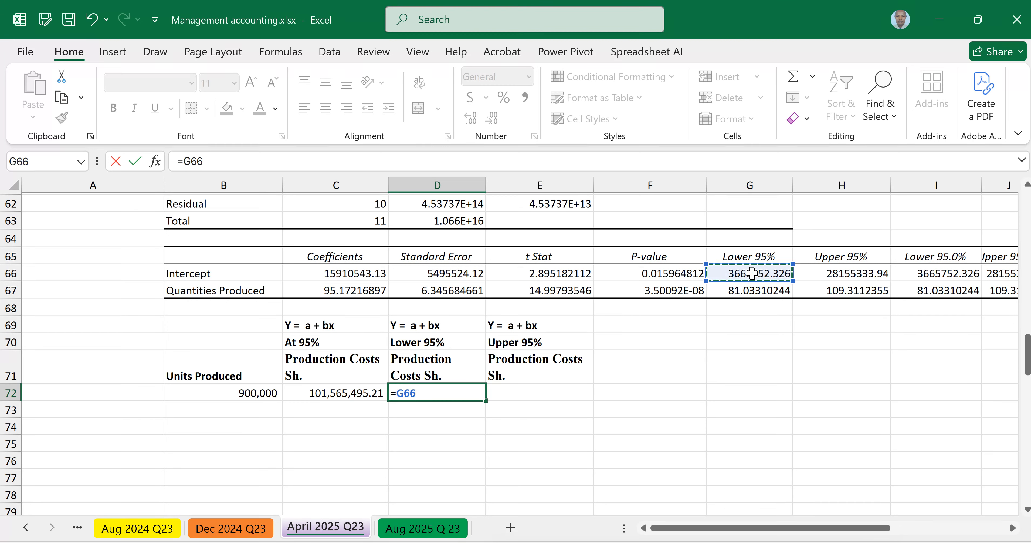
text(+()
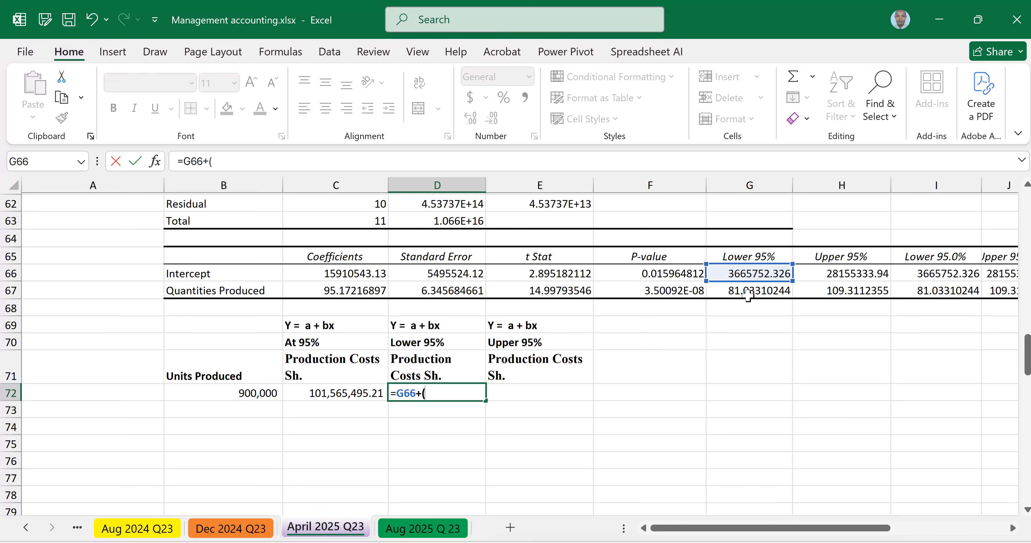
click(749, 292)
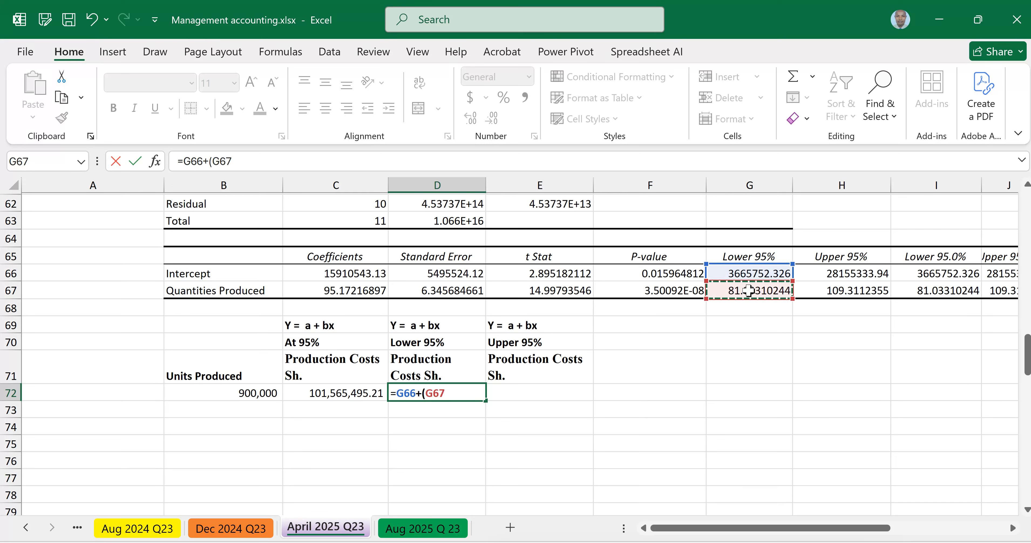
text(*)
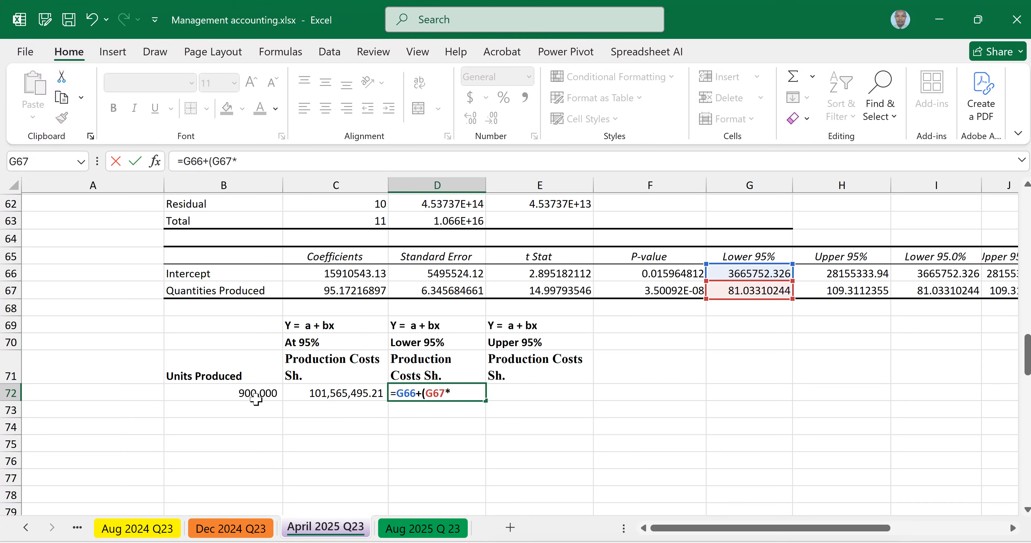
click(246, 389)
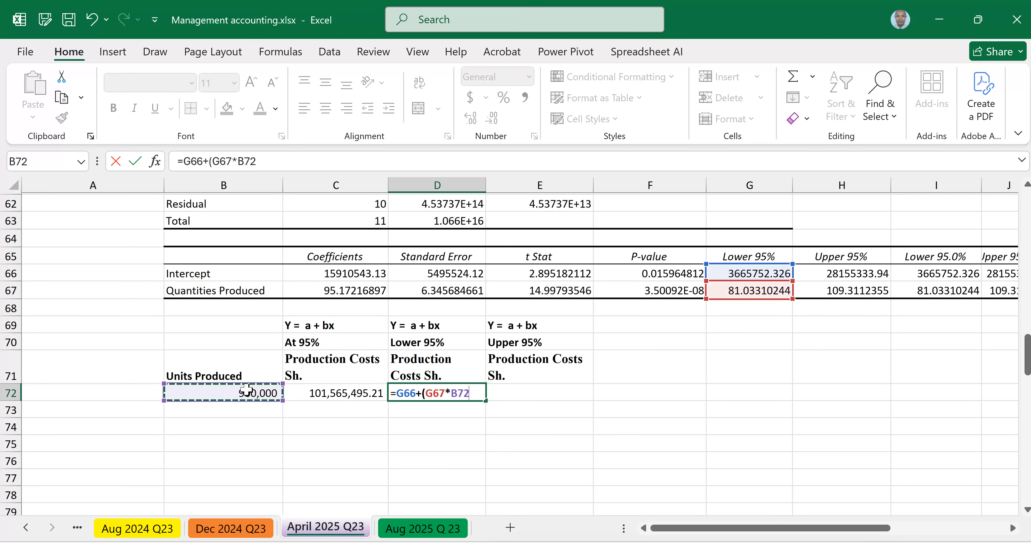
text())
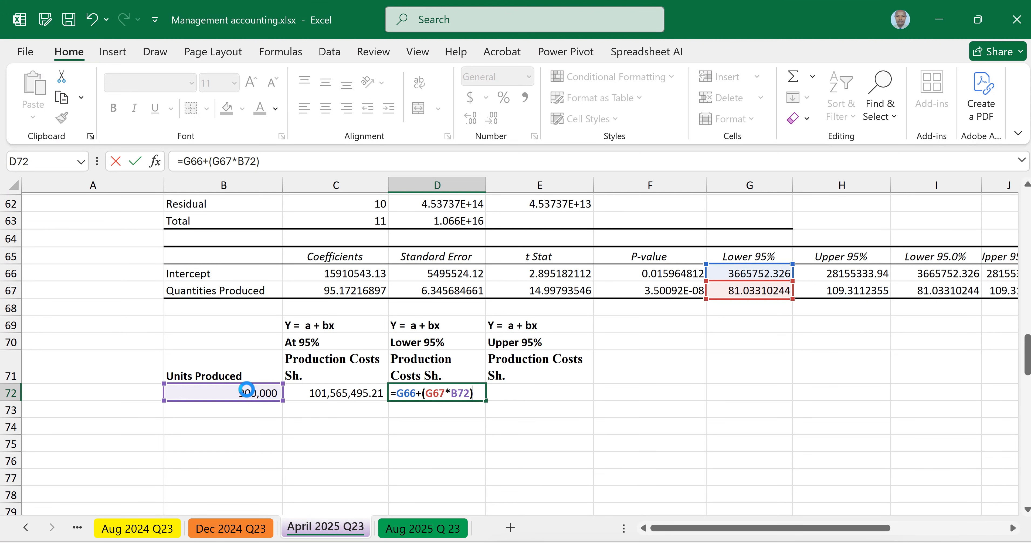
key(ctrl+Return)
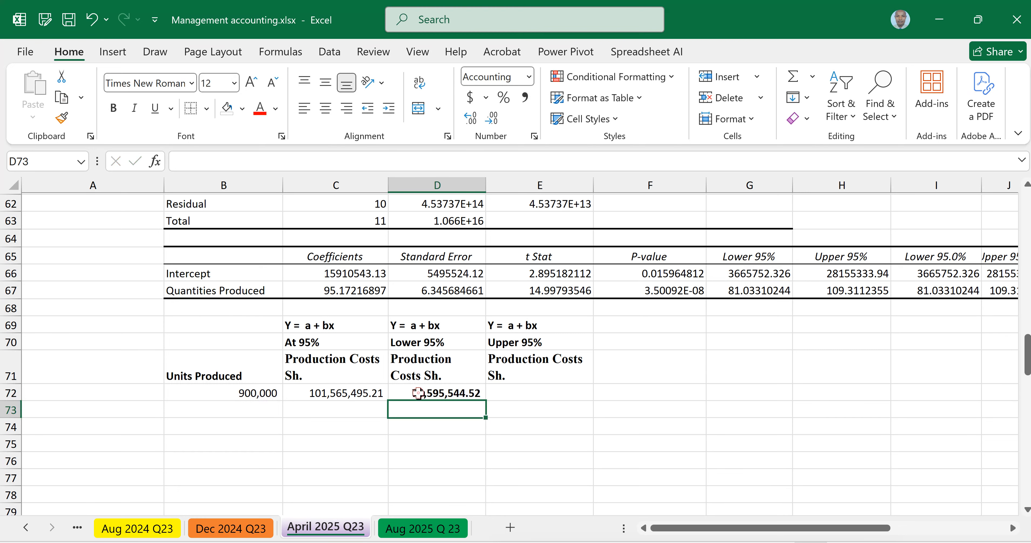
key(ctrl+b)
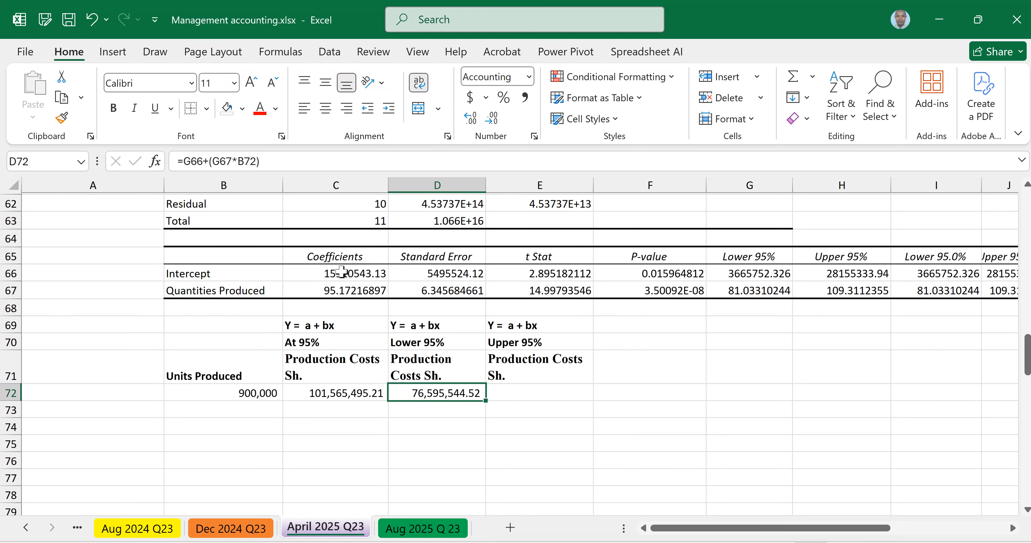
Step: Fill the Coefficients header and its two values in C65:C67 with standard green
drag(338, 256, 340, 287)
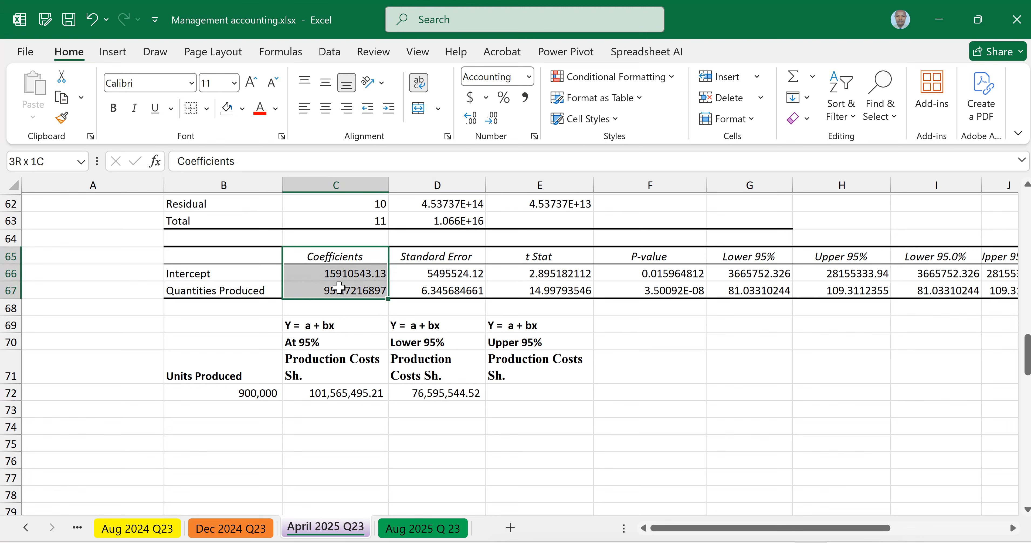
click(242, 109)
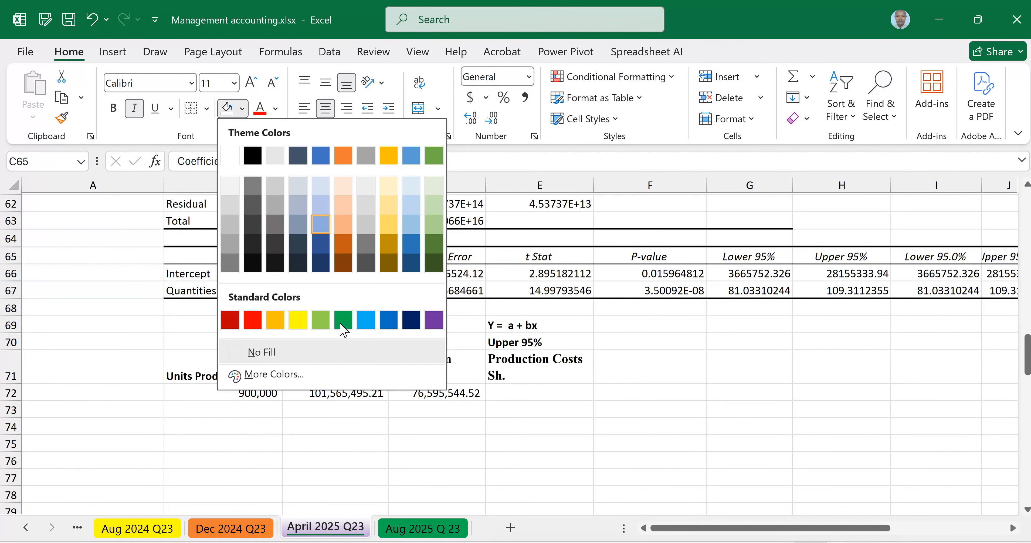
click(343, 320)
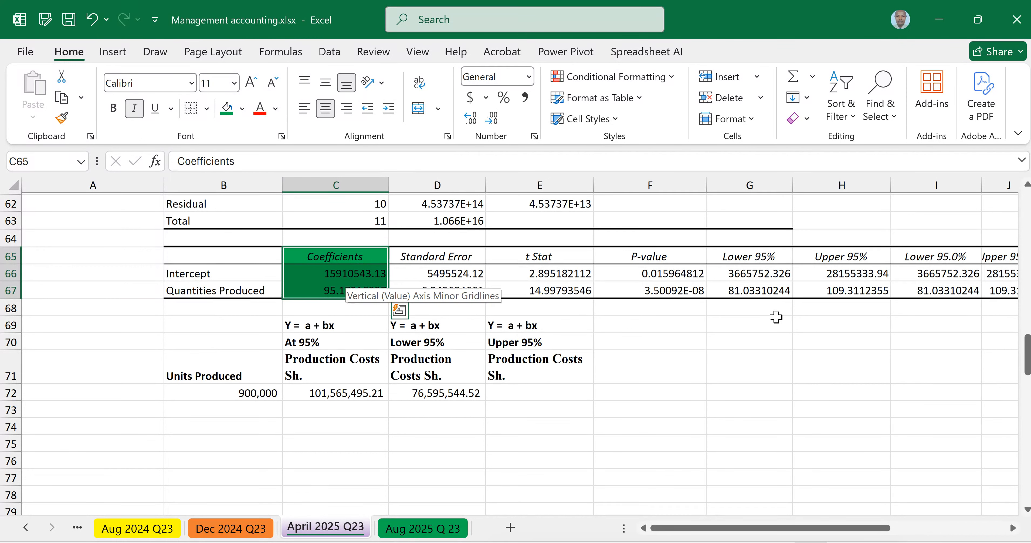
Step: Fill the Lower 95% cells G65:G67 with light orange and the Upper 95% cells H65:H67 with dark blue
drag(753, 261, 753, 288)
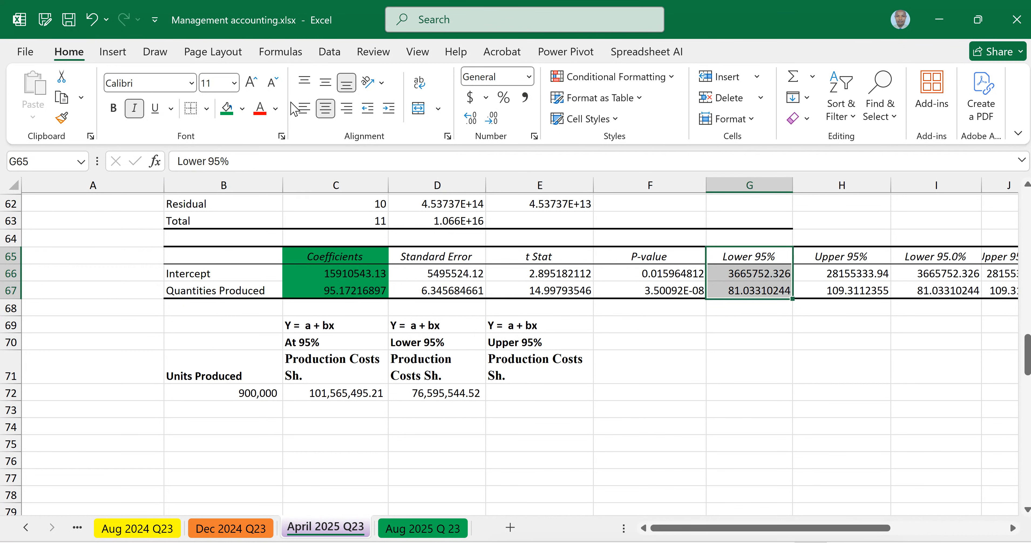
click(242, 108)
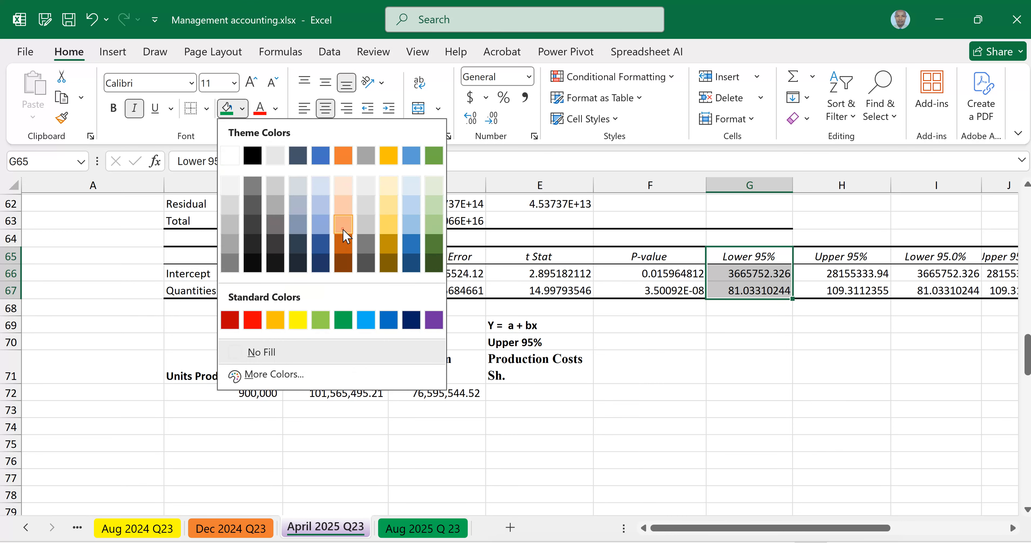
click(343, 230)
drag(859, 260, 856, 292)
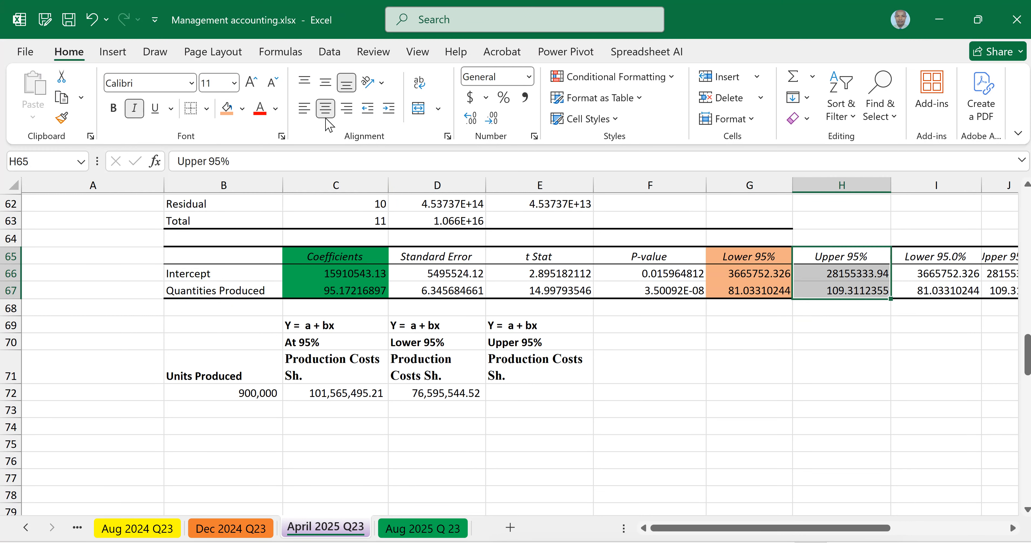
click(243, 108)
click(416, 247)
click(748, 426)
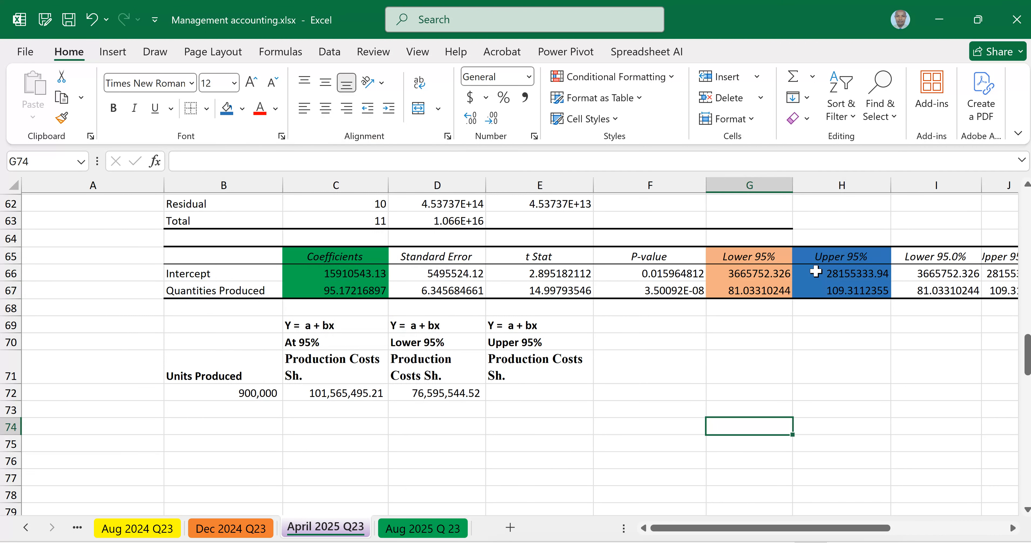
Step: Calculate the upper 95% production cost in E72 with =H66+(H67*B72) and remove the cell's bold formatting
click(527, 395)
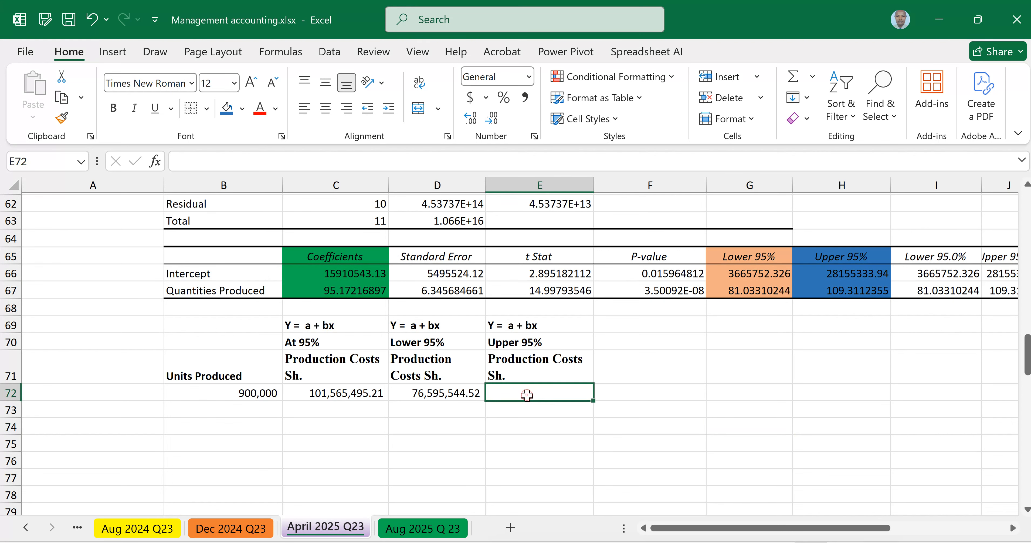
text(=)
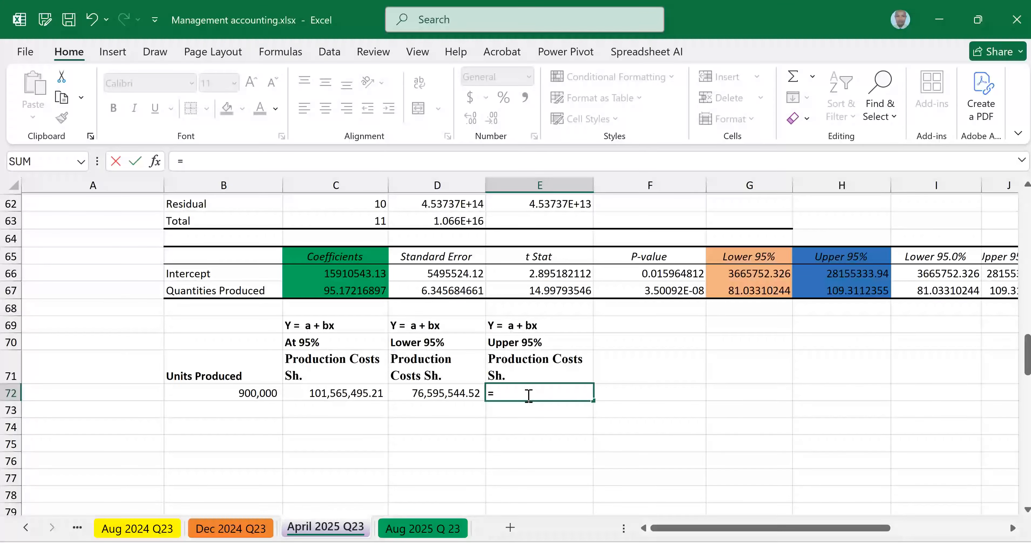
click(843, 274)
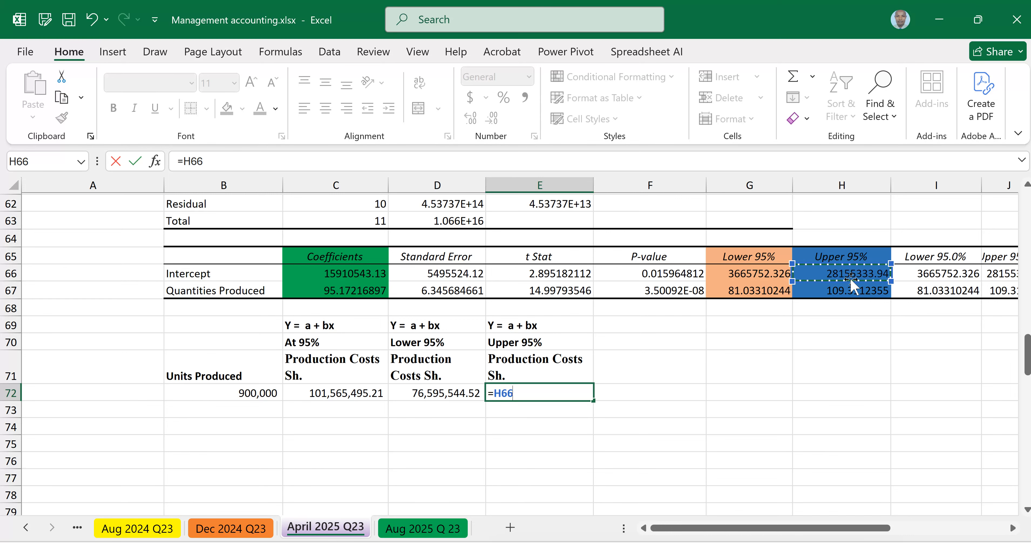
text(+()
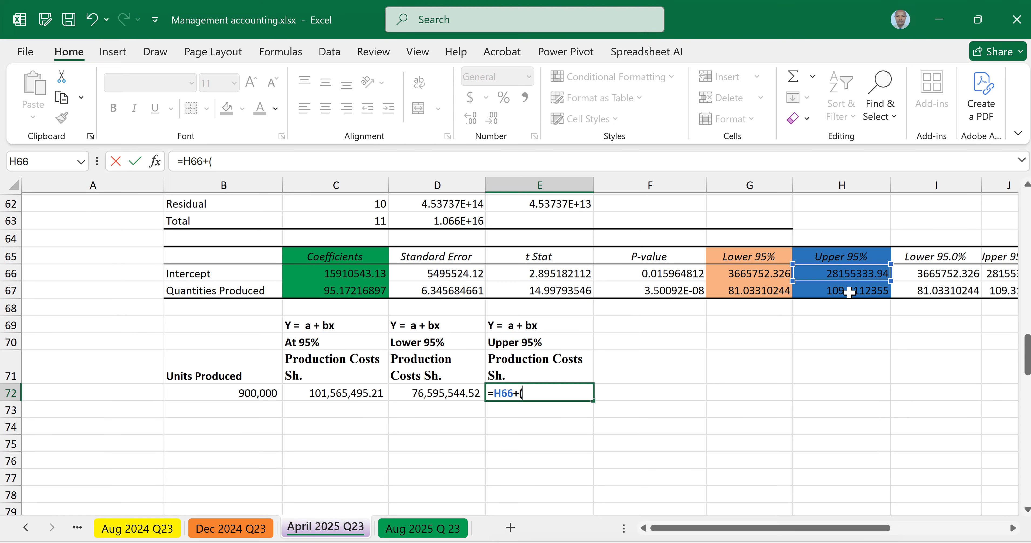
click(846, 292)
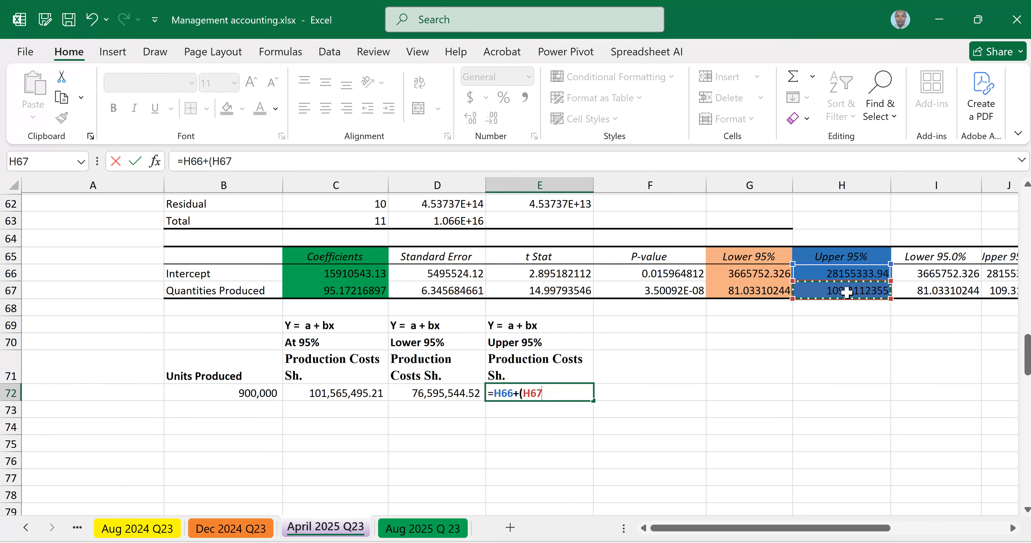
text(*)
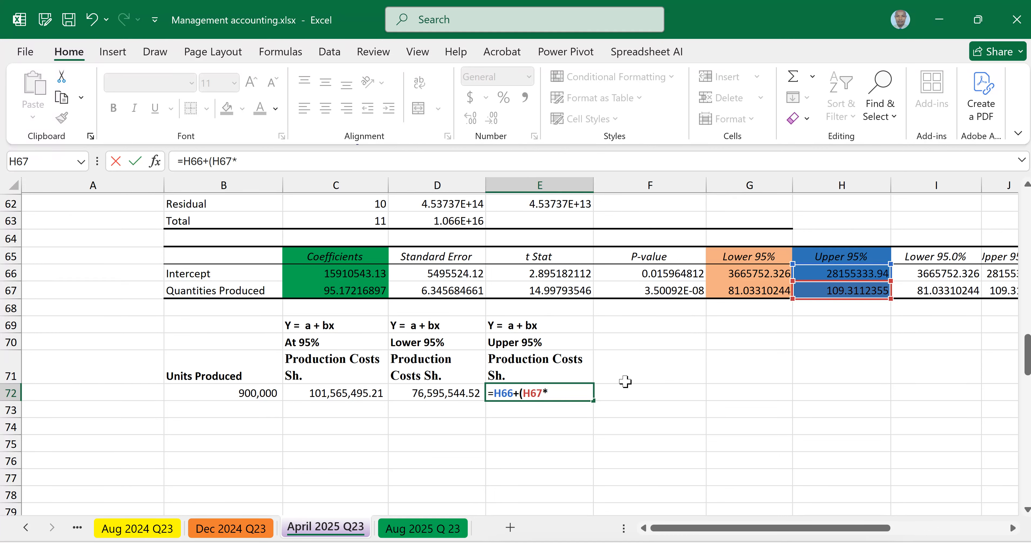
click(255, 395)
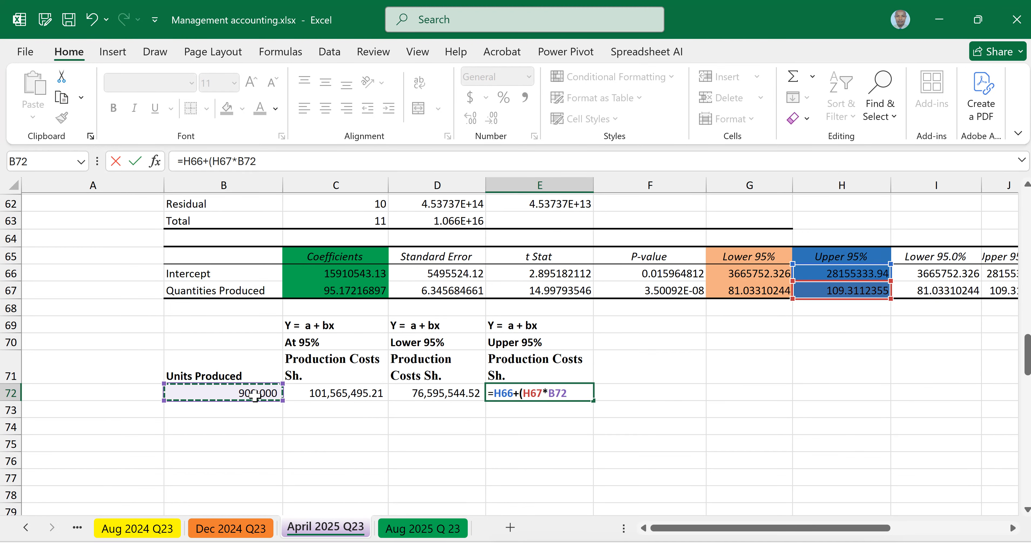
text())
key(Return)
click(506, 392)
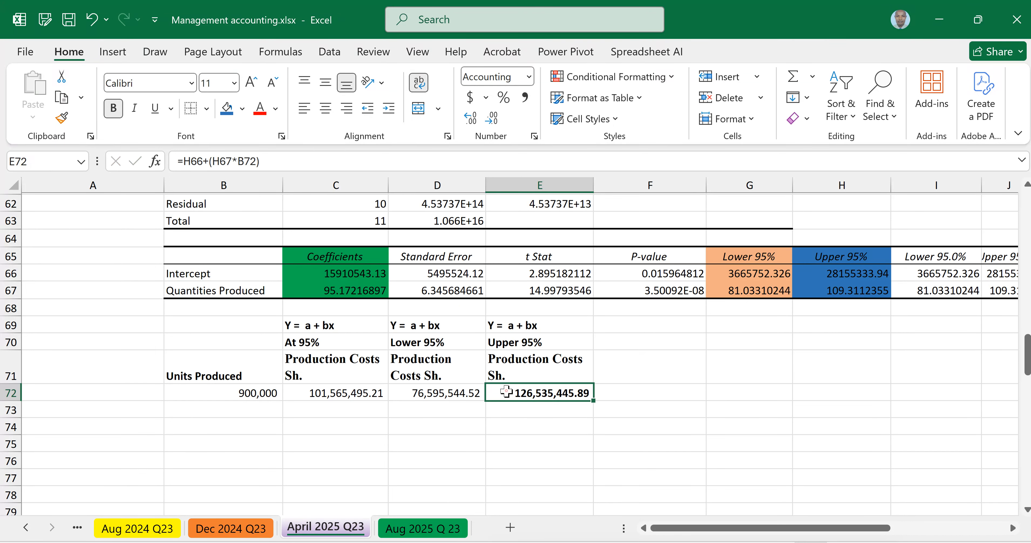
key(ctrl+b)
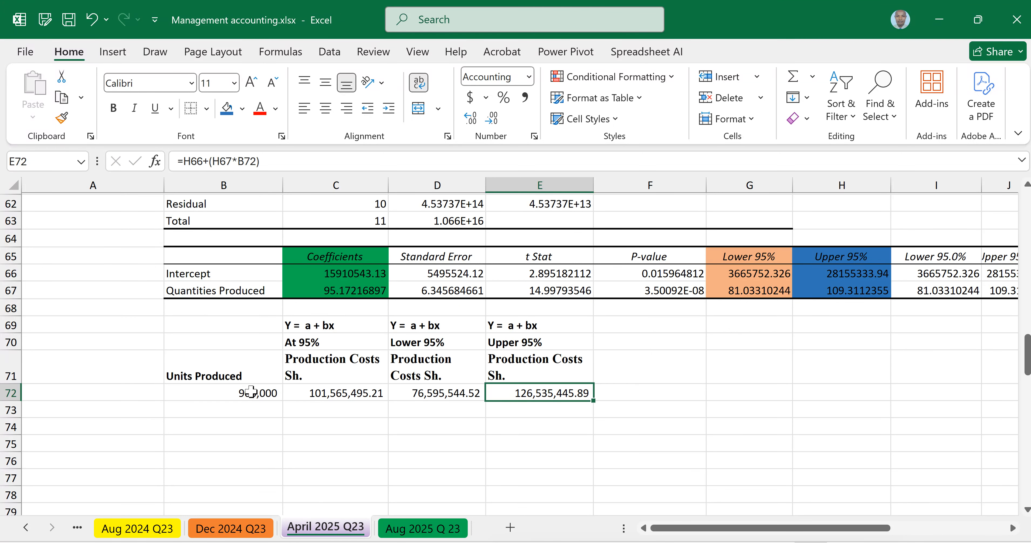
Step: Merge and center the empty cells B69:B70 and apply all borders to the cost estimate table B69:E72
drag(208, 330, 271, 339)
click(419, 103)
click(406, 451)
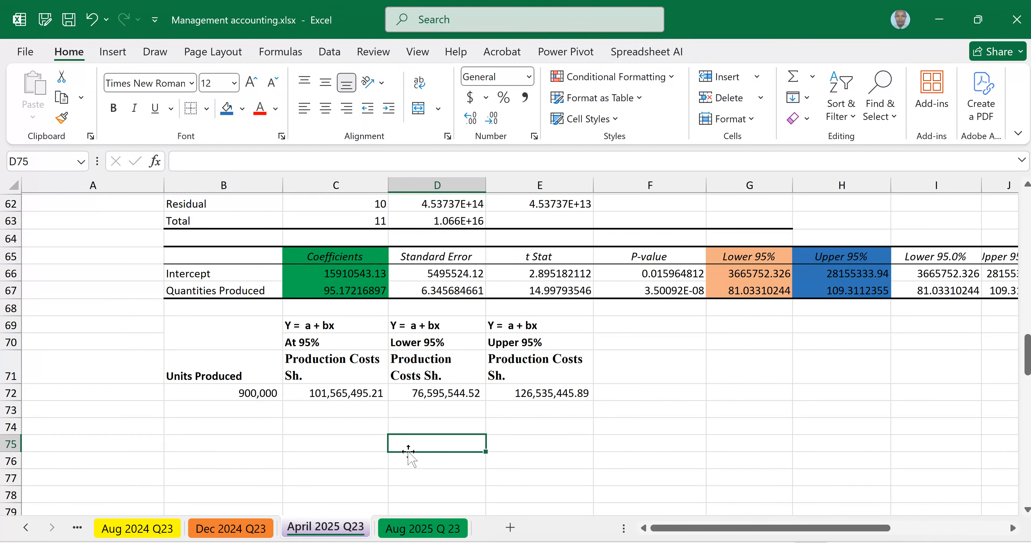
click(242, 327)
drag(439, 372, 537, 392)
click(206, 109)
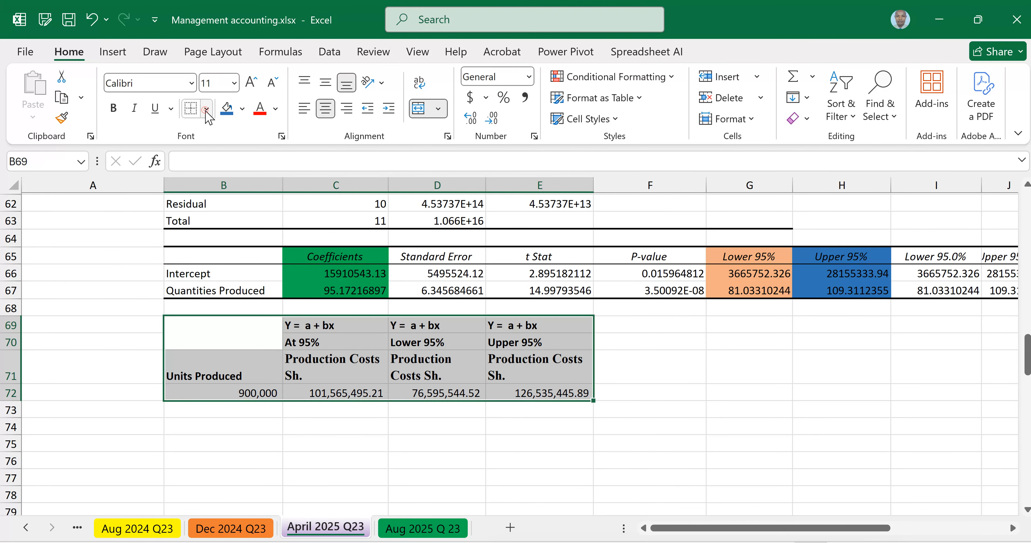
click(466, 482)
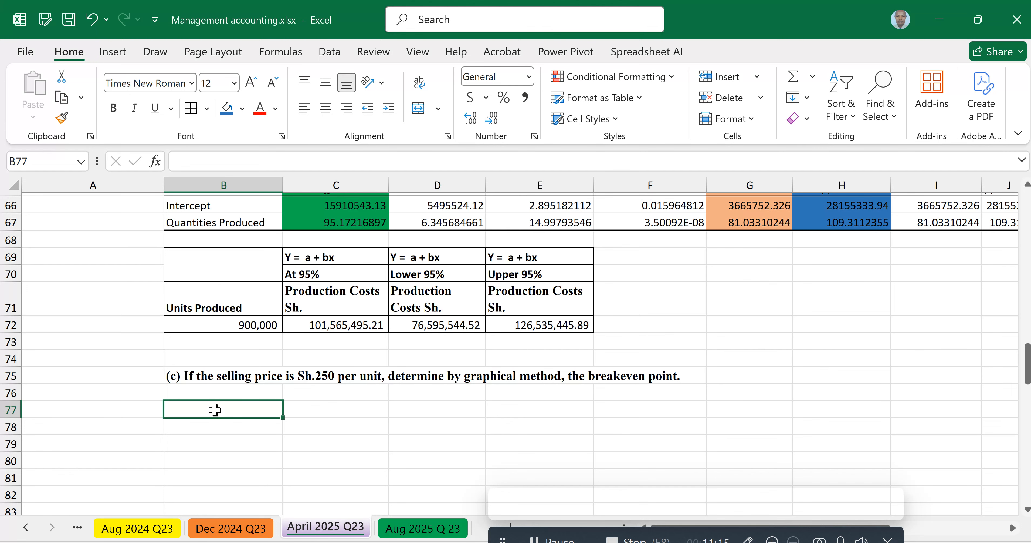
Step: Enter the heading Parameters in B77 and make it bold
text(Parameters)
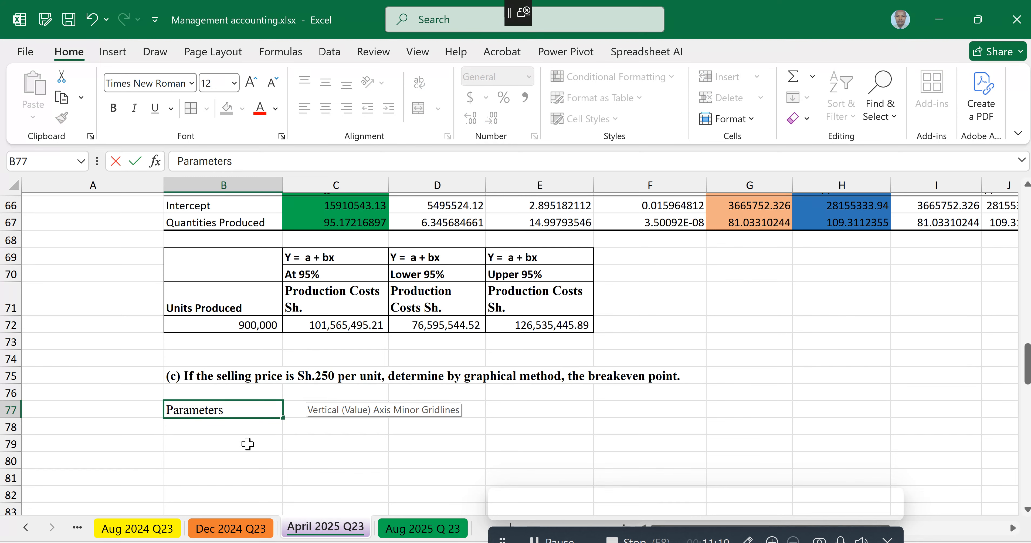
key(ctrl+Return)
key(ctrl+b)
Step: Label B78 as Unit Price and enter 250 in C78
click(201, 428)
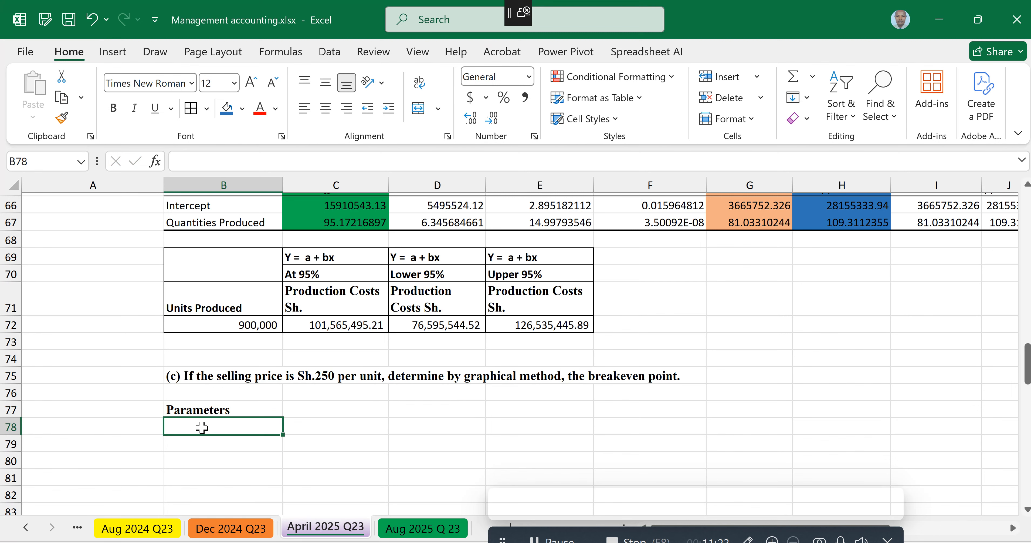
text(Sales)
key(BackSpace)
key(BackSpace)
key(BackSpace)
key(BackSpace)
key(BackSpace)
text(U)
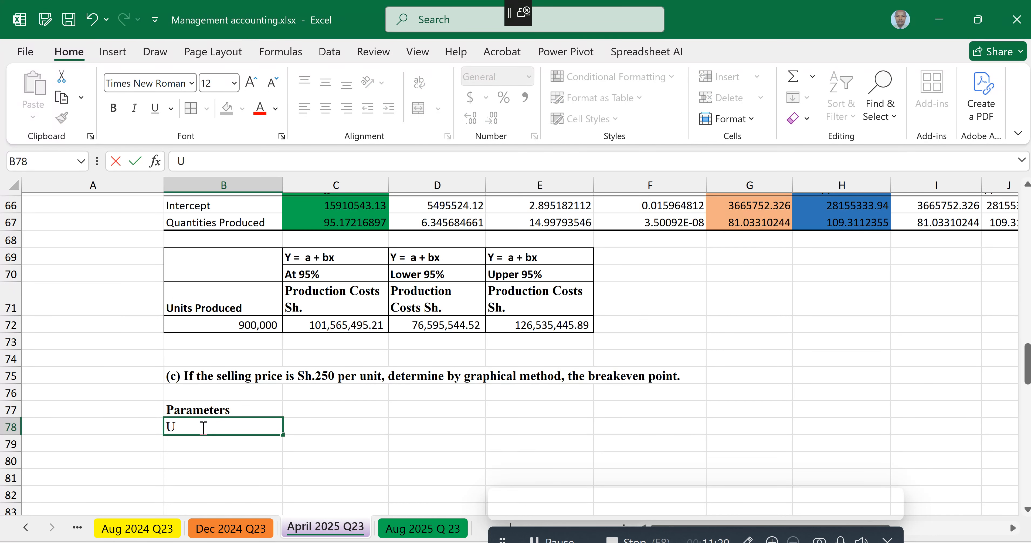
text(nit Price)
click(333, 427)
text(250)
key(Return)
Step: Label B79 as "Varriable cost per unit" and link C79 to the Quantities Produced coefficient with =C67
click(192, 440)
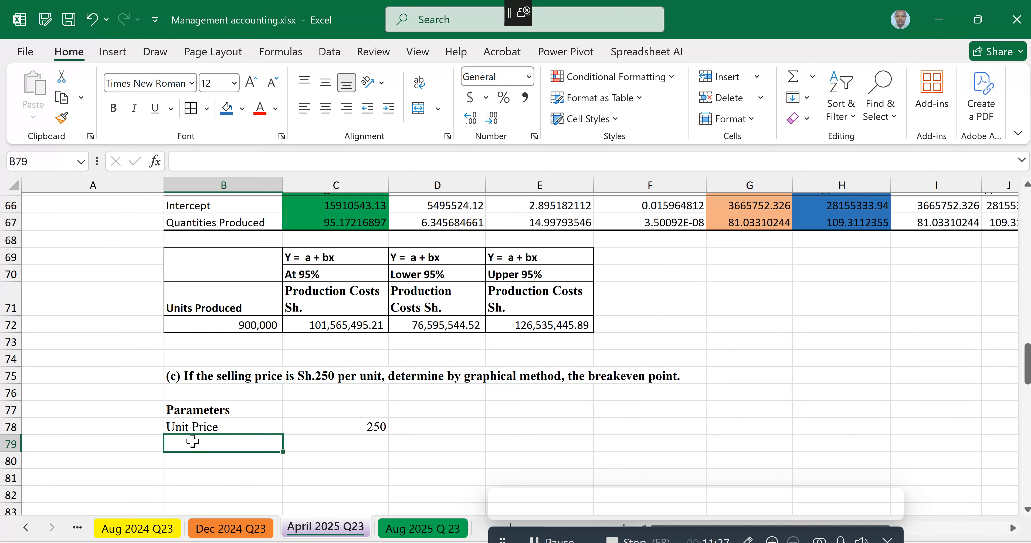
text(Varriab)
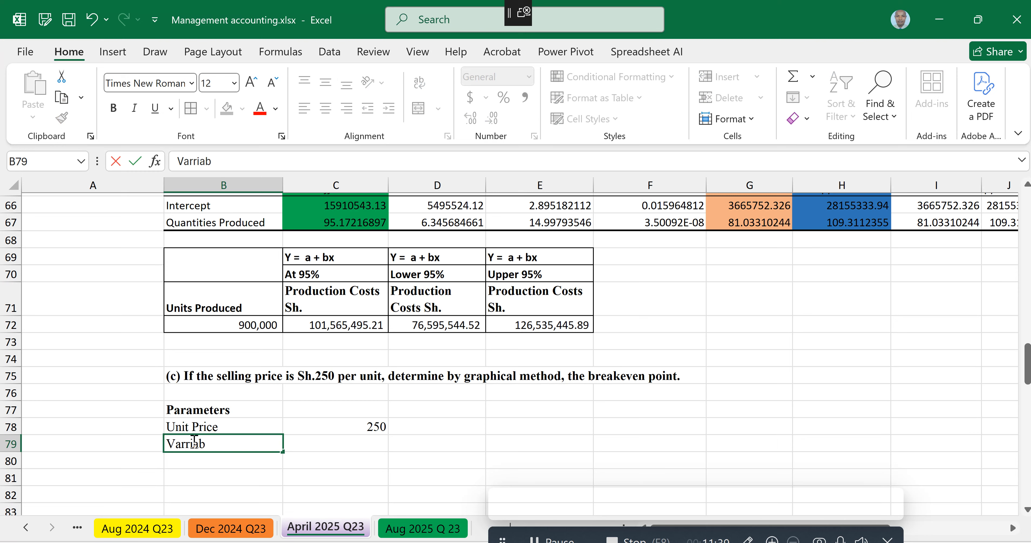
text(le cost per unit)
click(366, 444)
text(=)
scroll(353, 299, up, 2)
click(348, 292)
key(Return)
Step: Label B80 as Fixed cost and link C80 to the Intercept coefficient with =C66
click(226, 420)
text(Fixed cost)
click(361, 423)
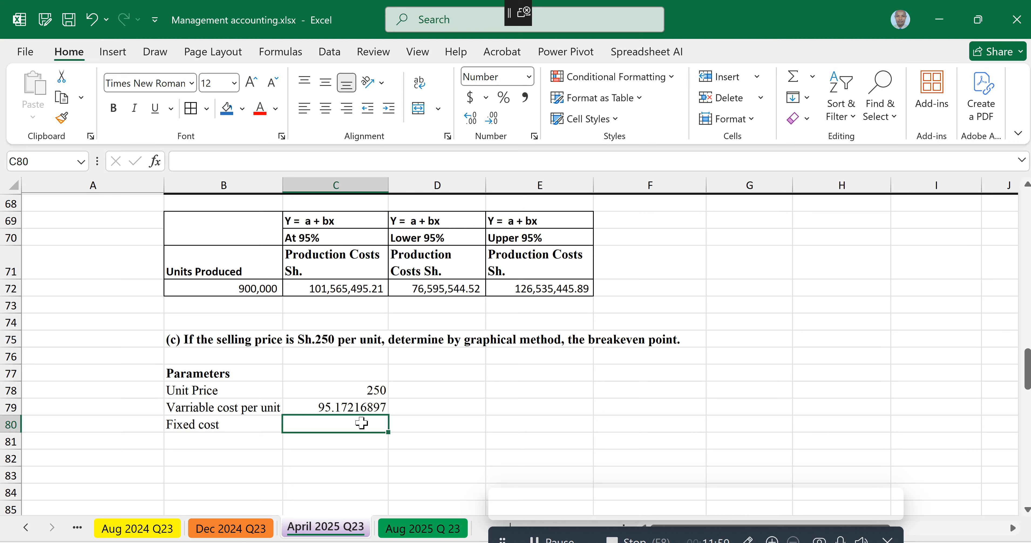
scroll(361, 423, up, 2)
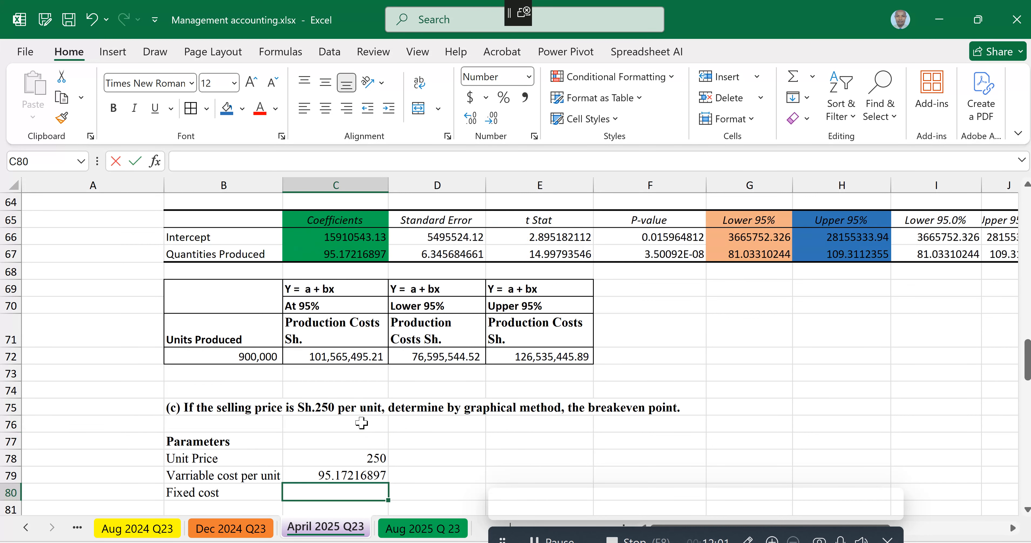
text(=)
click(335, 237)
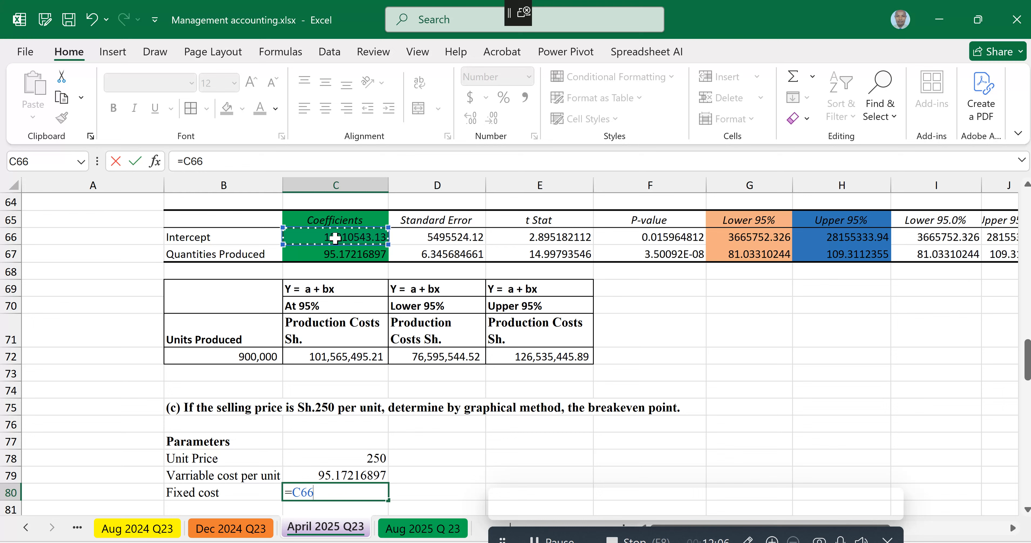
key(Return)
Step: Format the variable cost and fixed cost values in C79:C80 to two decimal places
click(351, 474)
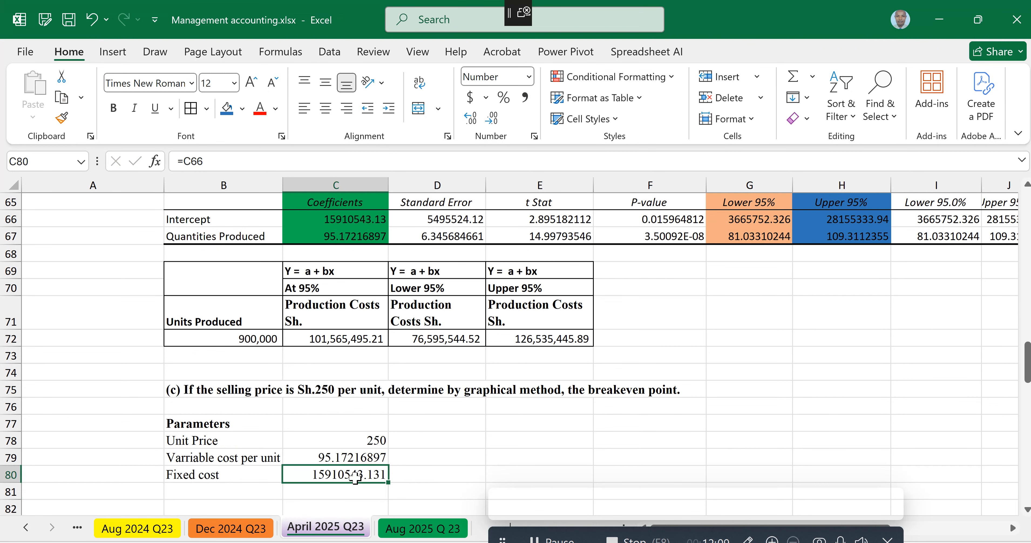
key(Up)
shift+click(349, 476)
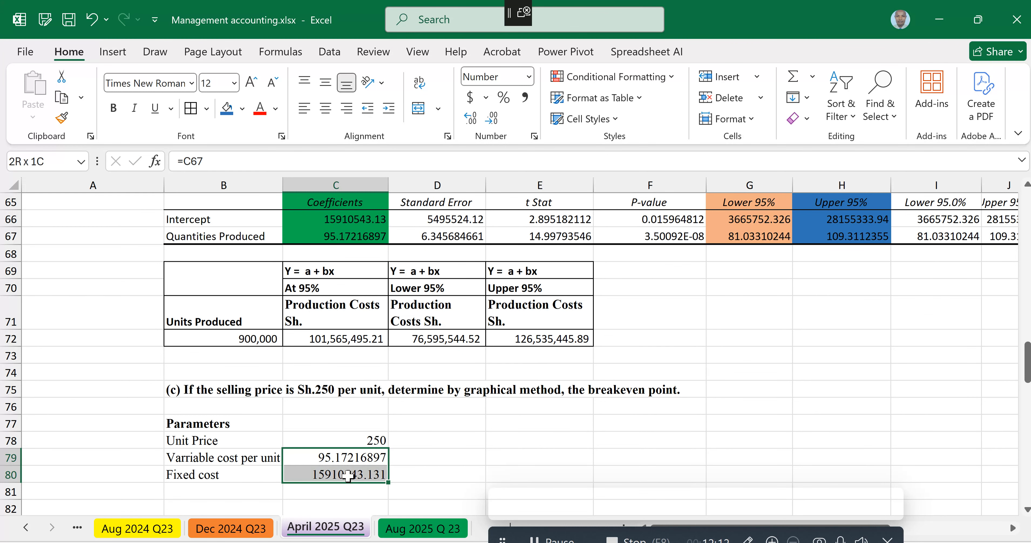
click(493, 119)
click(474, 119)
click(475, 119)
click(474, 119)
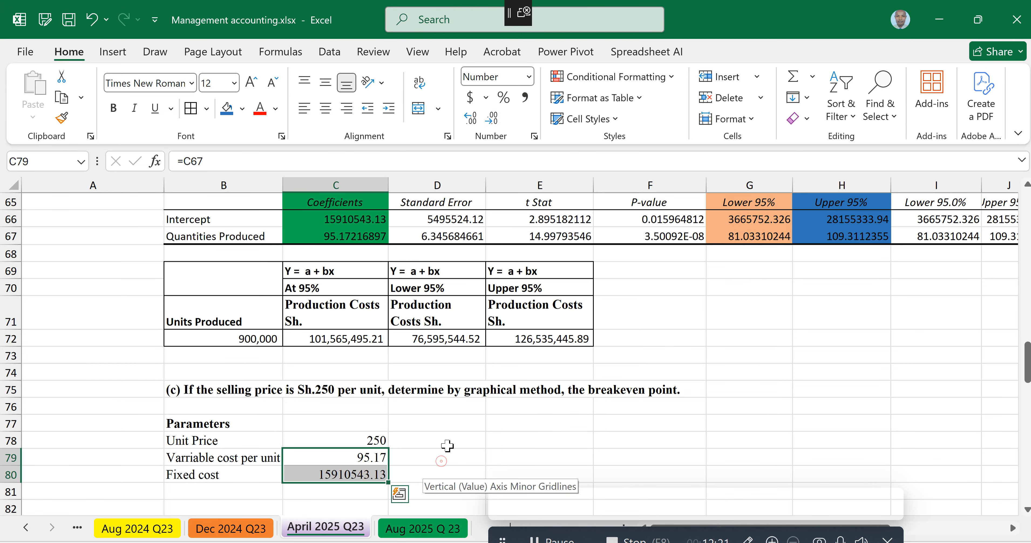
click(443, 457)
Step: Apply all borders to the parameters table B77:C80 and merge and center its Parameters heading across B77:C77
scroll(443, 457, down, 2)
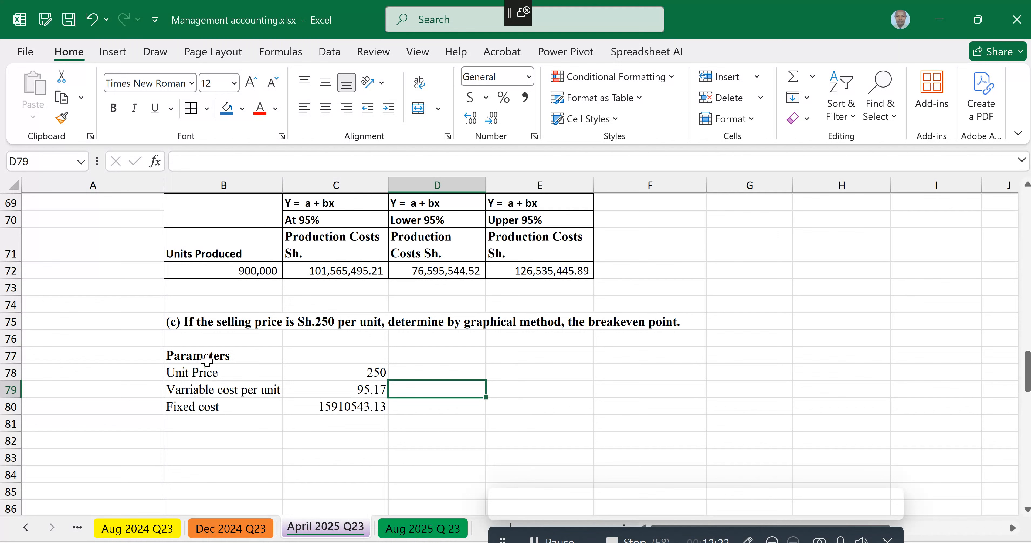
drag(208, 355, 393, 407)
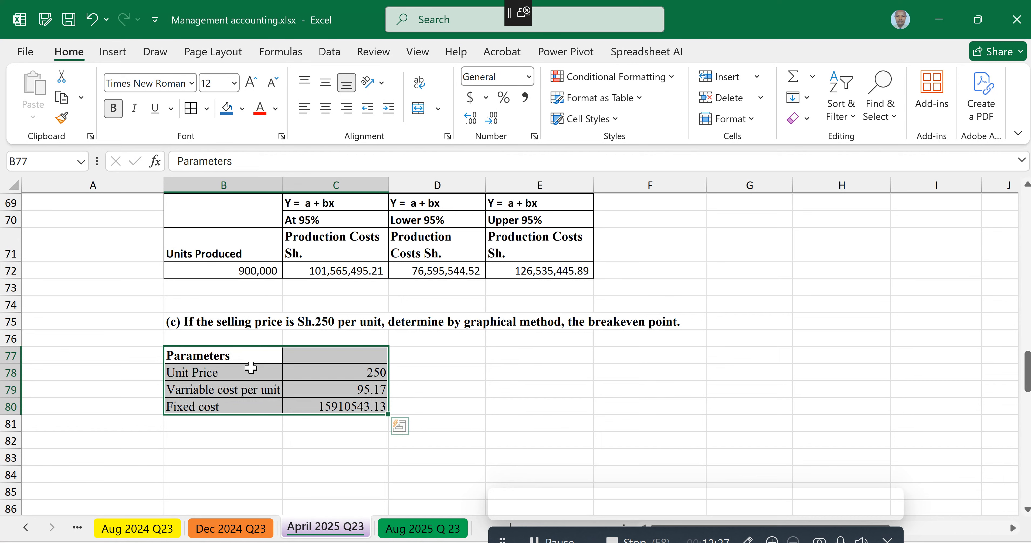
drag(231, 355, 297, 353)
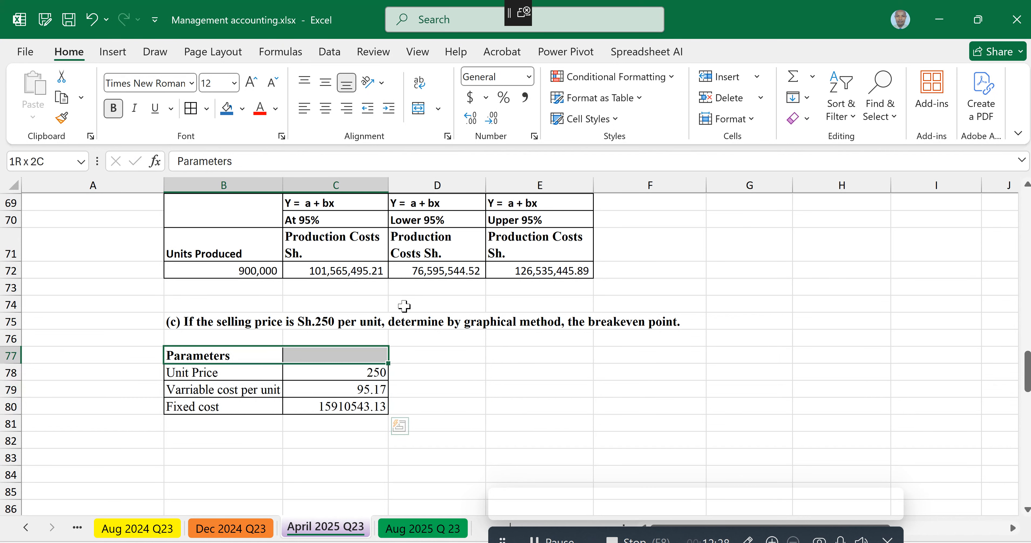
click(417, 109)
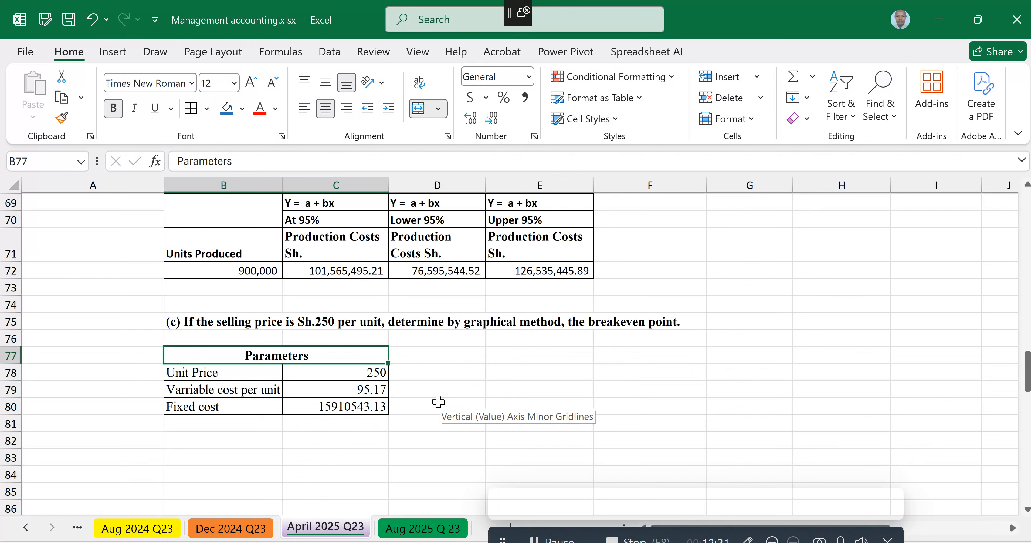
Step: Enter Jan in B82 and fill the month series down to Dec in B93
click(206, 440)
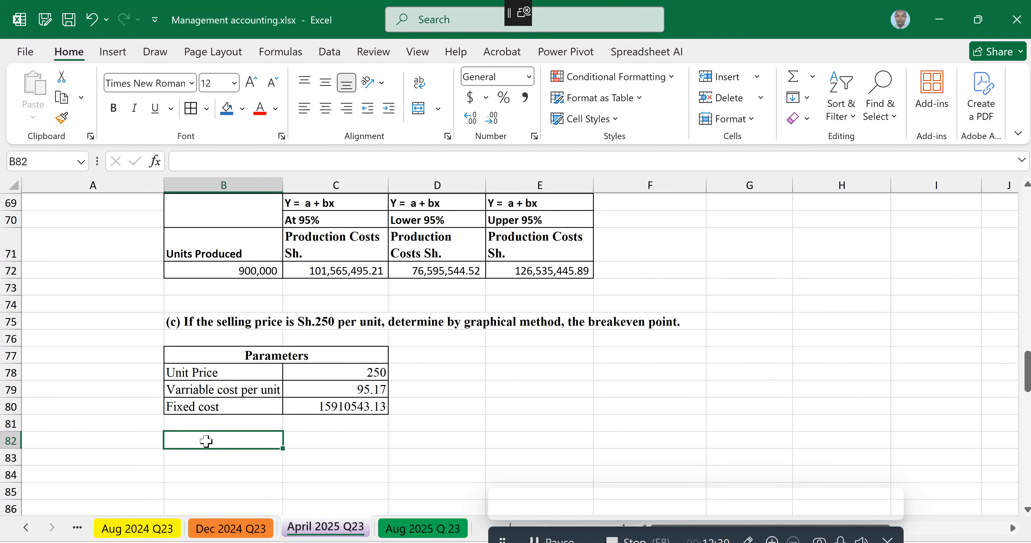
text(Jan)
key(Return)
key(Up)
mouse_move(282, 448)
mouse_down()
mouse_move(286, 462)
mouse_move(276, 402)
mouse_up()
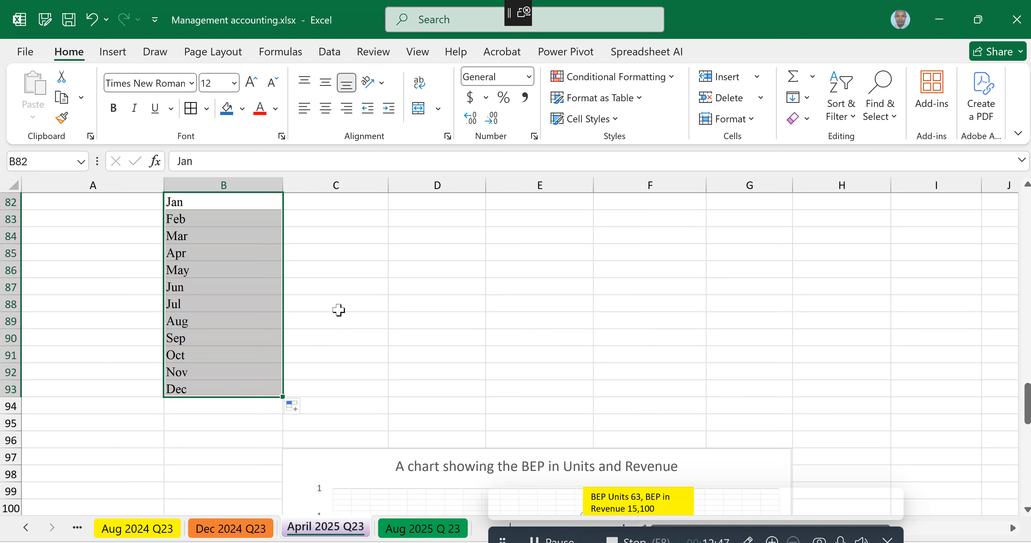
Step: Enter the column headers Units Produced in C82 and Sales Revenue in D82
scroll(339, 309, up, 2)
click(315, 268)
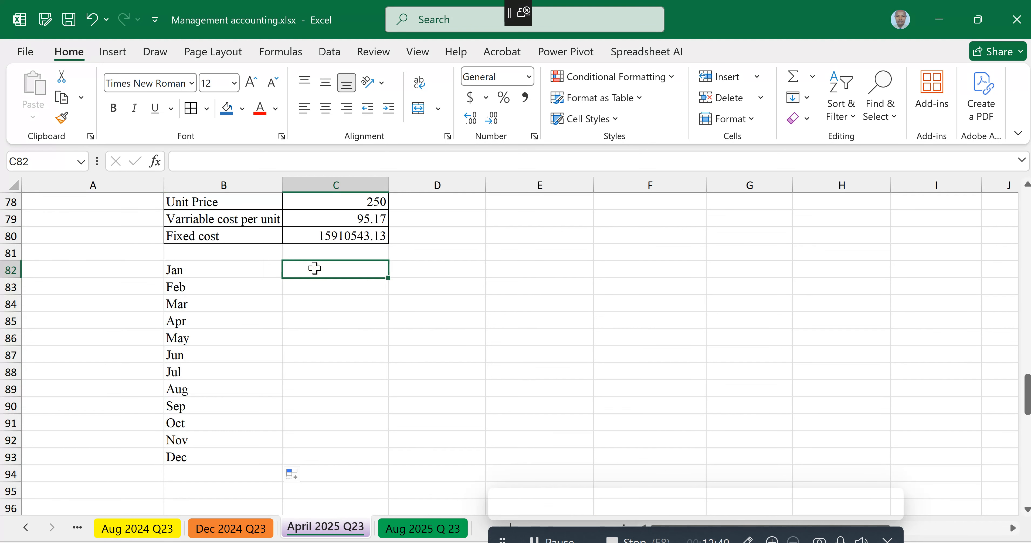
text(Units)
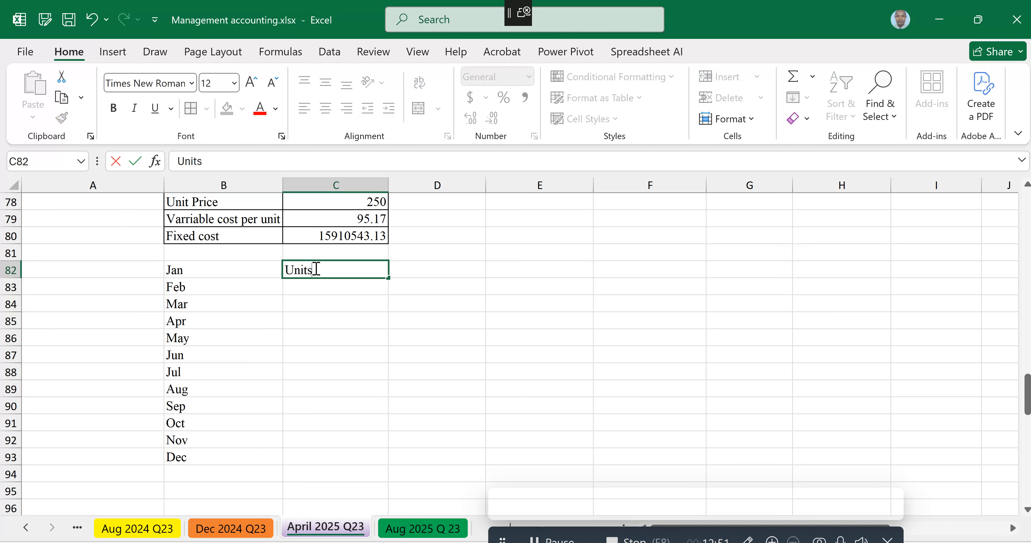
text( Produced)
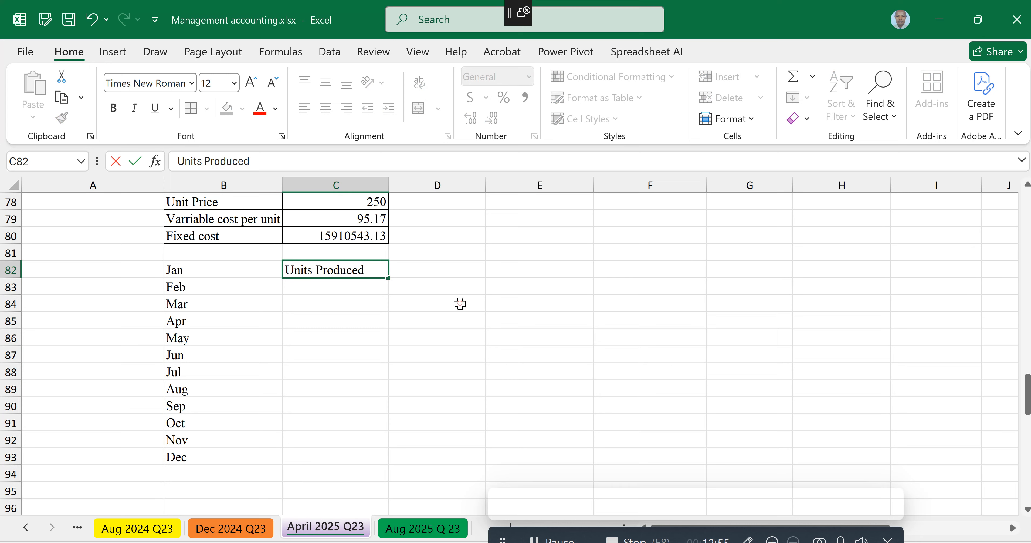
click(434, 269)
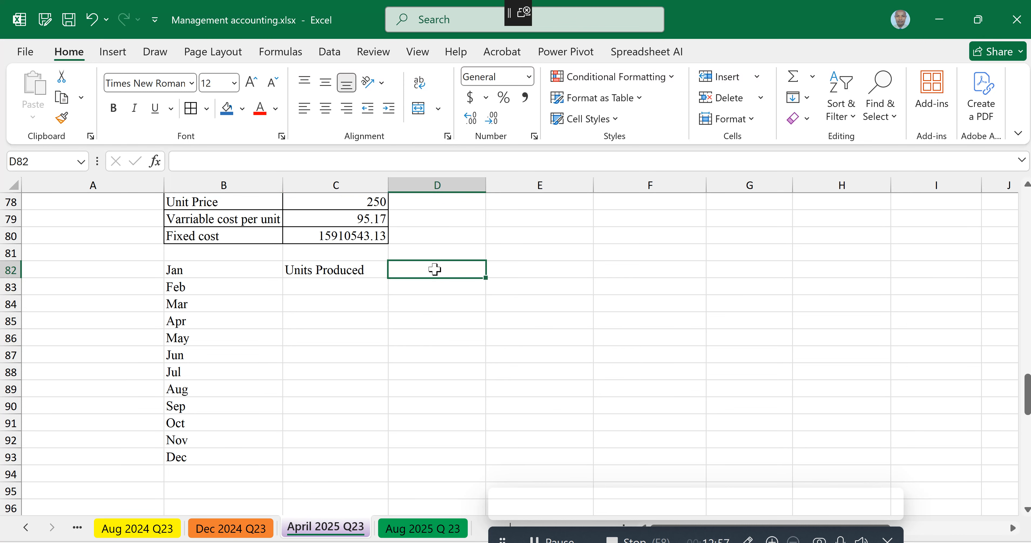
text(Sales Revenue)
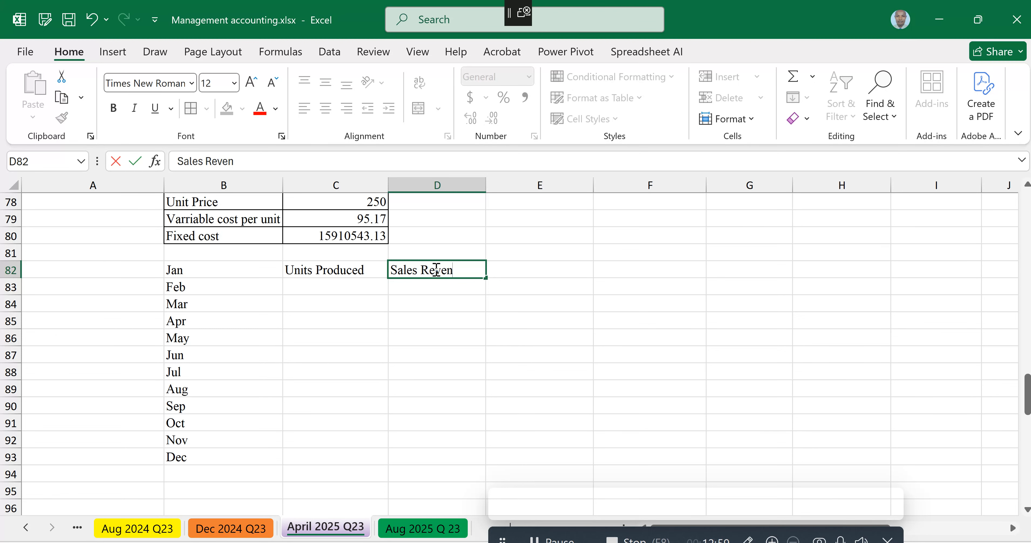
click(514, 269)
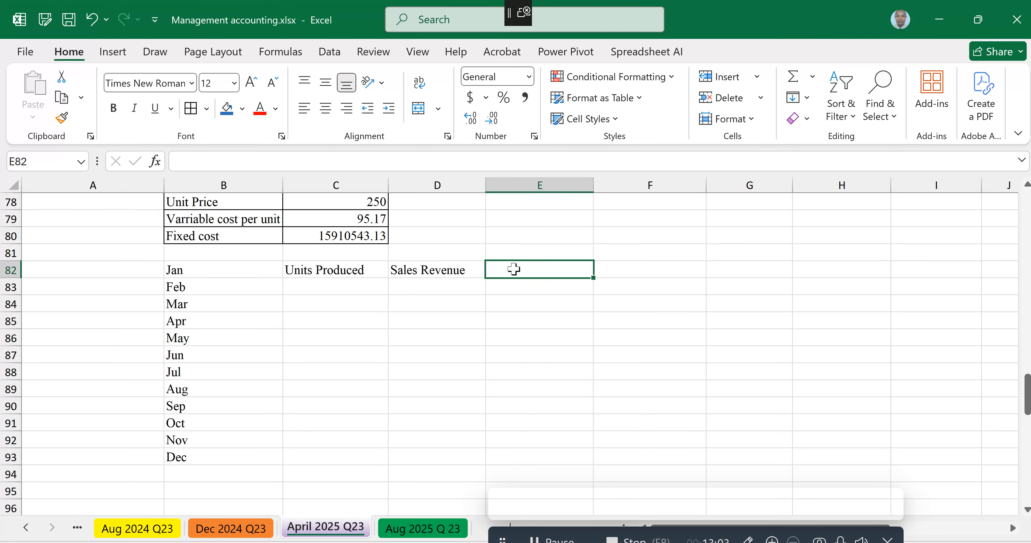
Step: Enter the column headers Totao Cost in E82 and Profit for the year in F82
text(Totao Cost)
key(Tab)
text(Ne)
key(BackSpace)
key(BackSpace)
text(Profit for t)
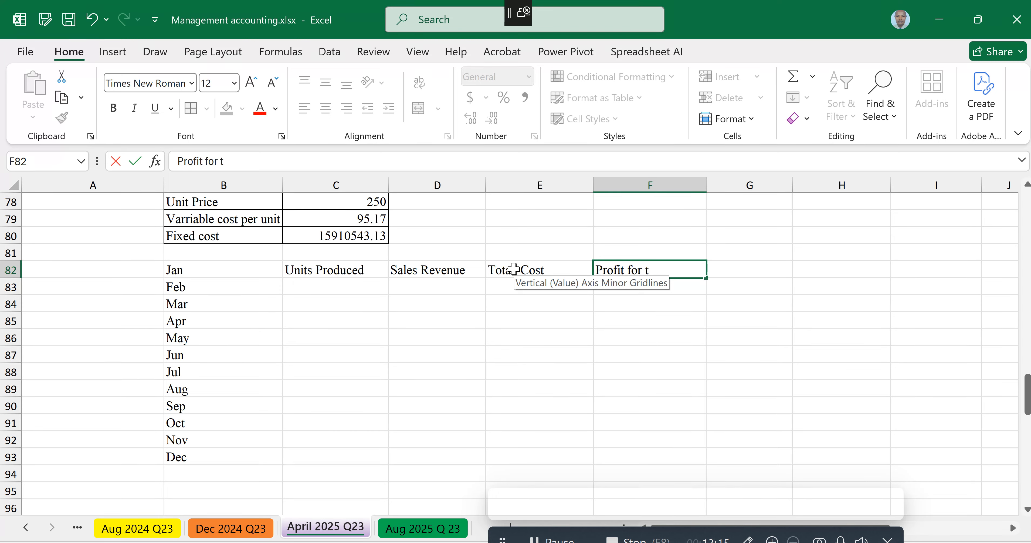
text(he year)
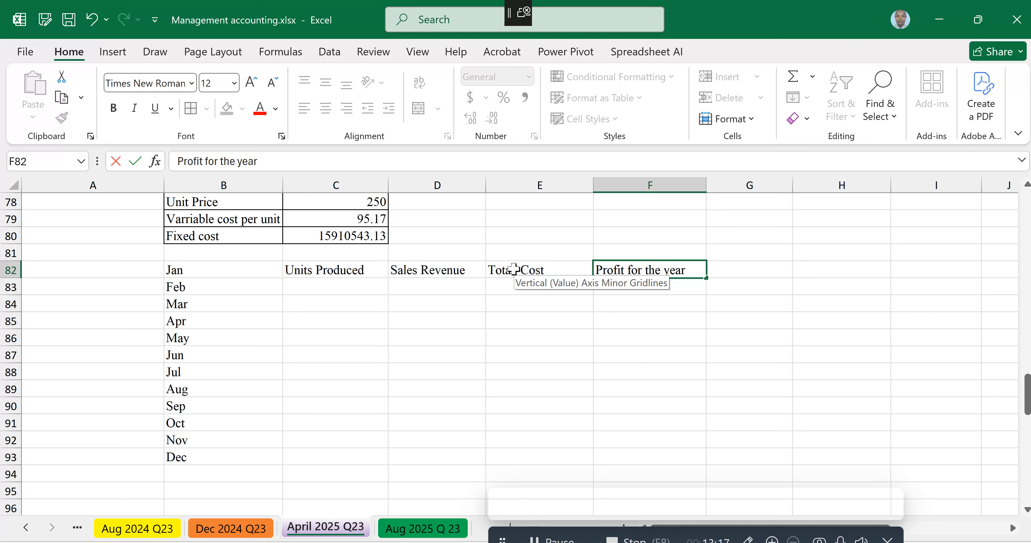
click(456, 328)
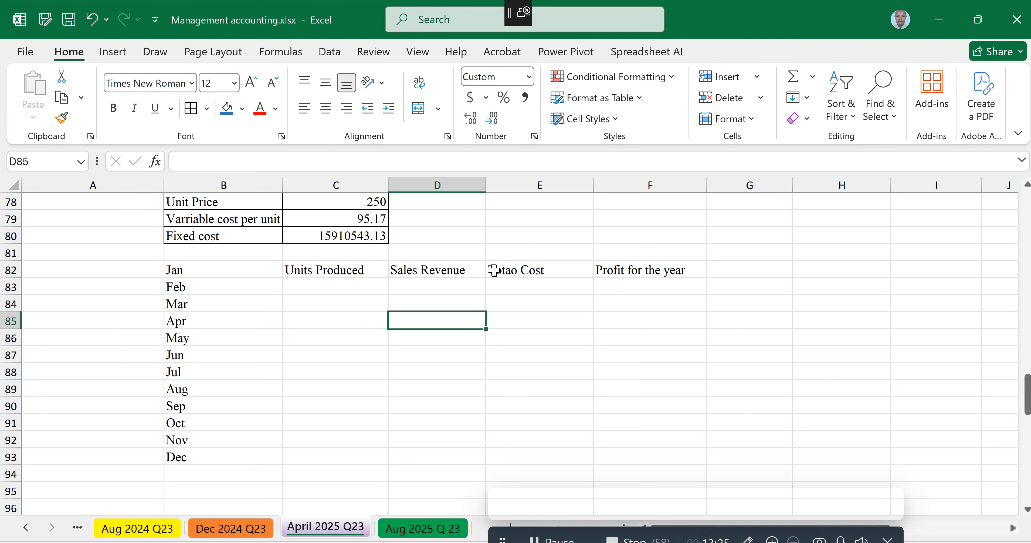
Step: Make the column headers in C82:F82 bold
drag(337, 271, 619, 272)
key(ctrl+b)
scroll(468, 328, up, 2)
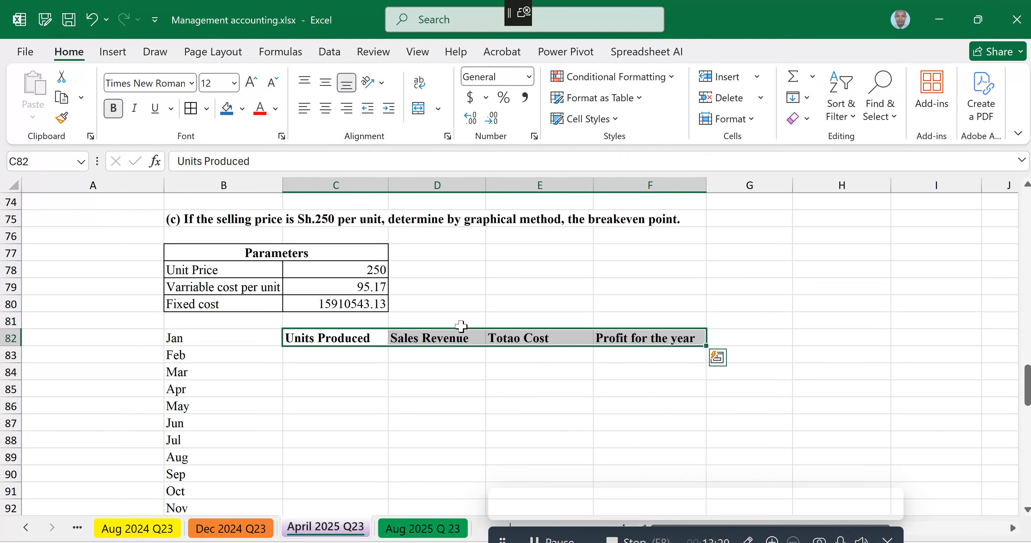
Step: Link C83 to the first monthly quantity with =B7 and fill the formula down to C93
click(299, 355)
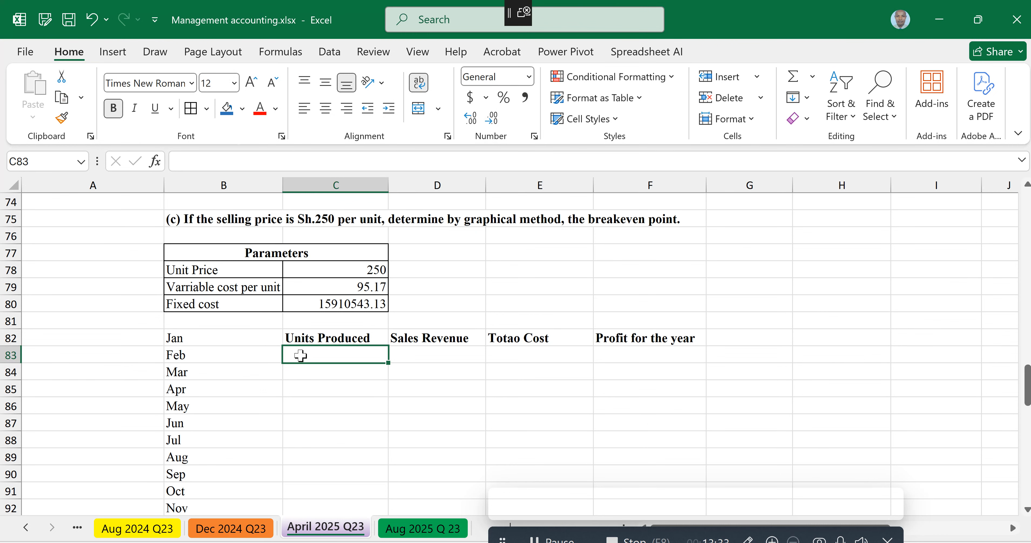
scroll(301, 355, down, 1)
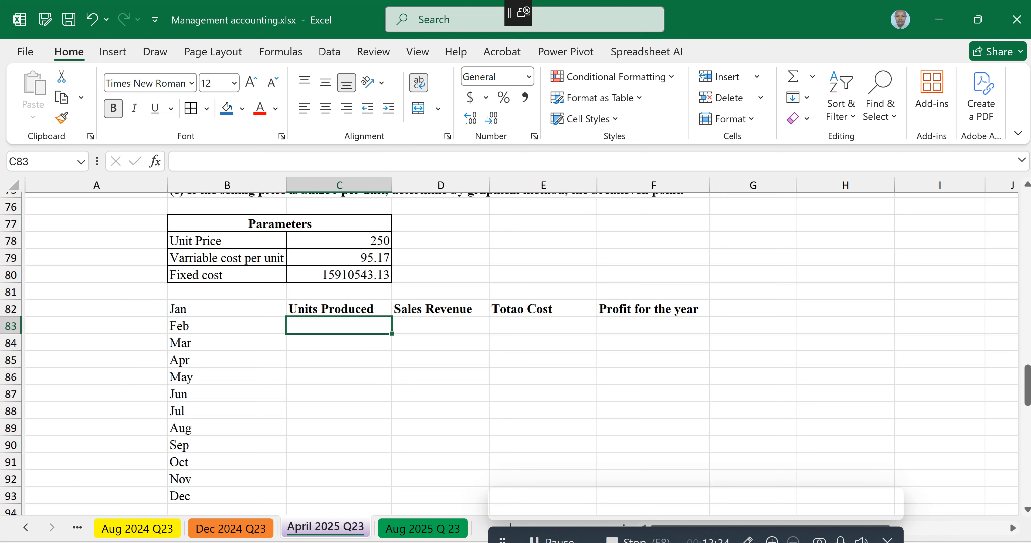
text(=)
scroll(317, 345, up, 20)
scroll(316, 345, up, 4)
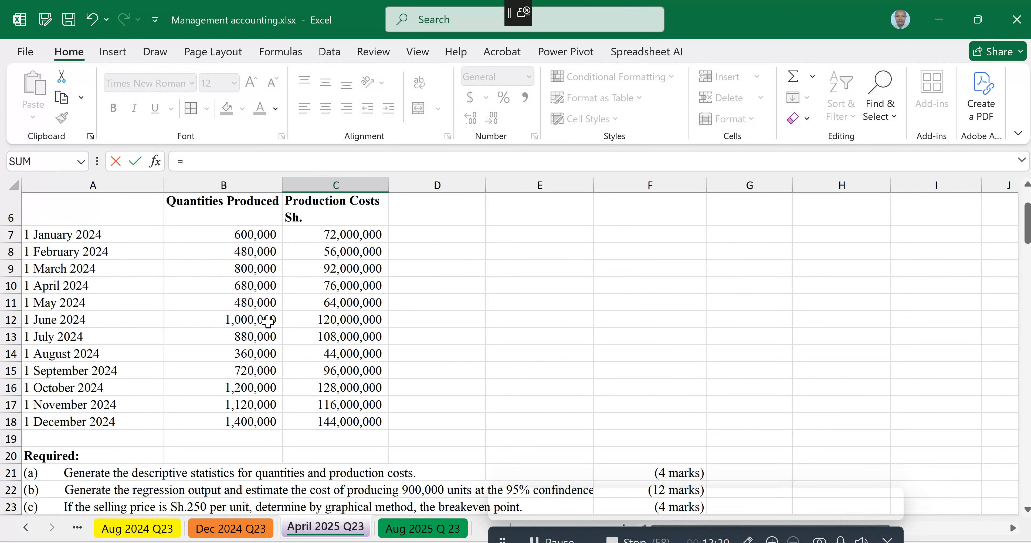
click(244, 237)
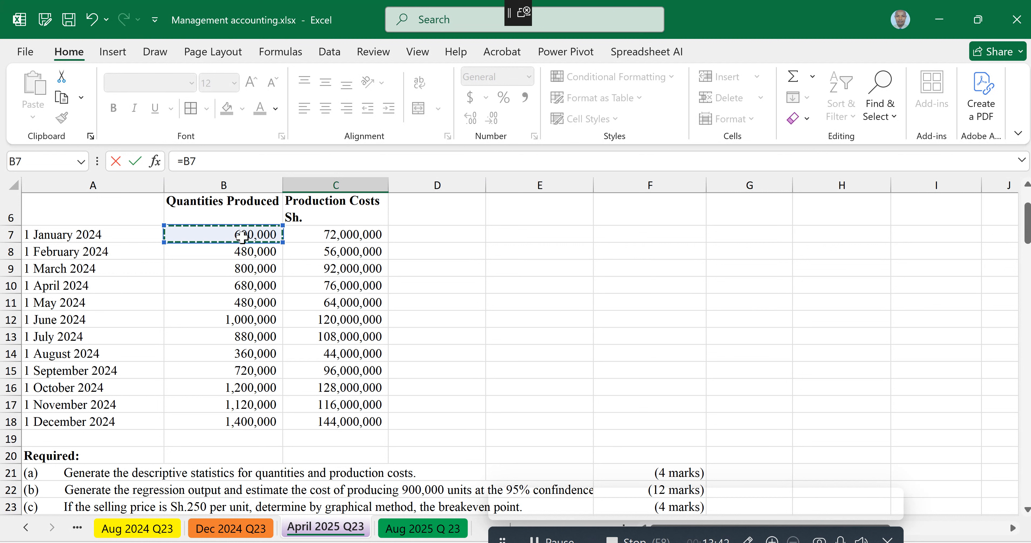
key(Return)
click(344, 271)
drag(379, 439, 378, 445)
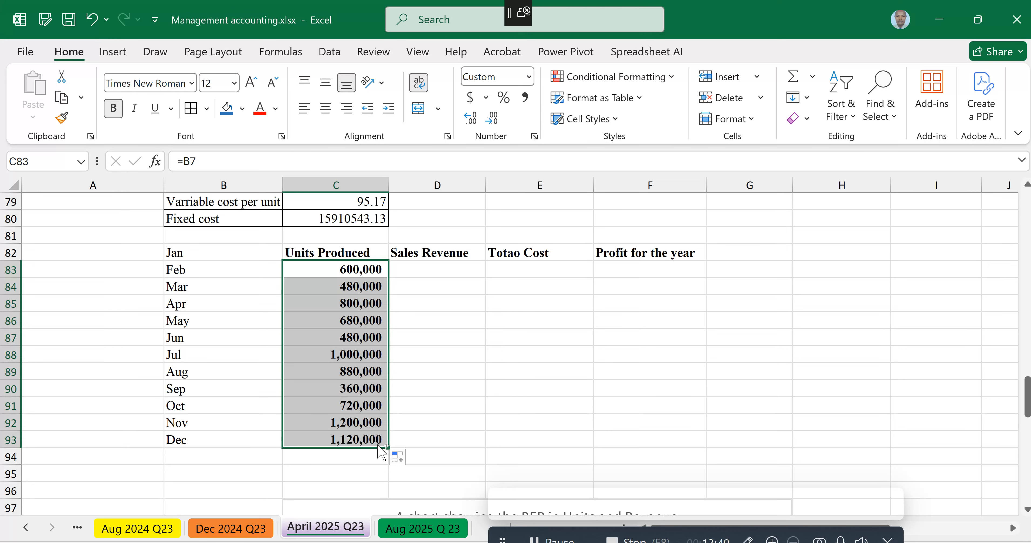
Step: Calculate sales revenue as non-bold values with =C83*C78 in D83, filled down to D93
click(435, 268)
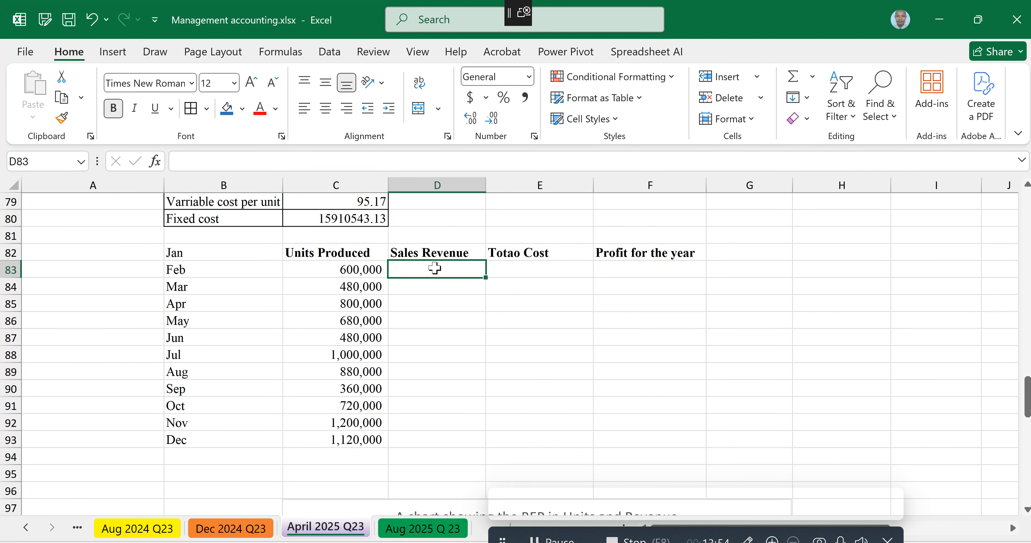
text(=)
scroll(434, 268, up, 3)
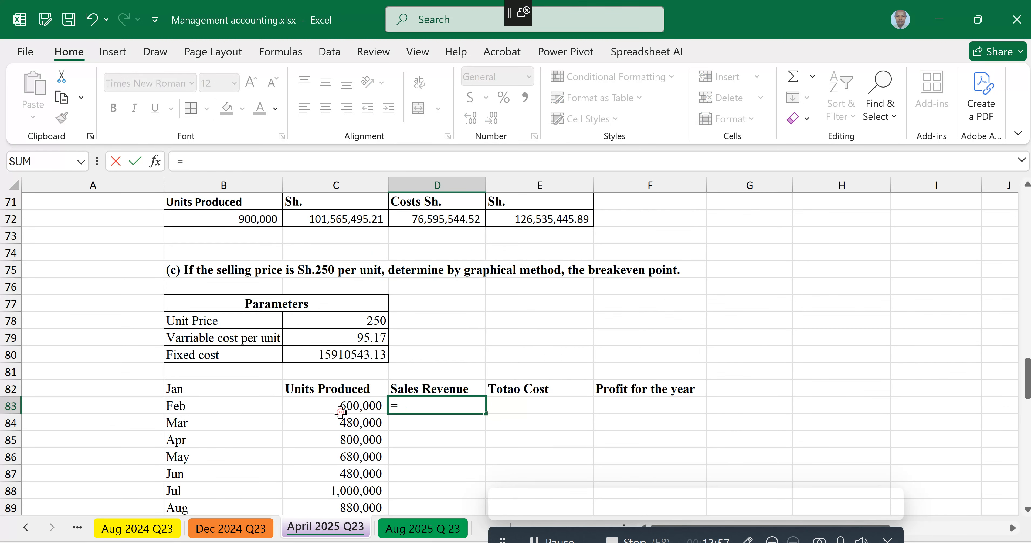
click(341, 410)
text(*)
click(346, 319)
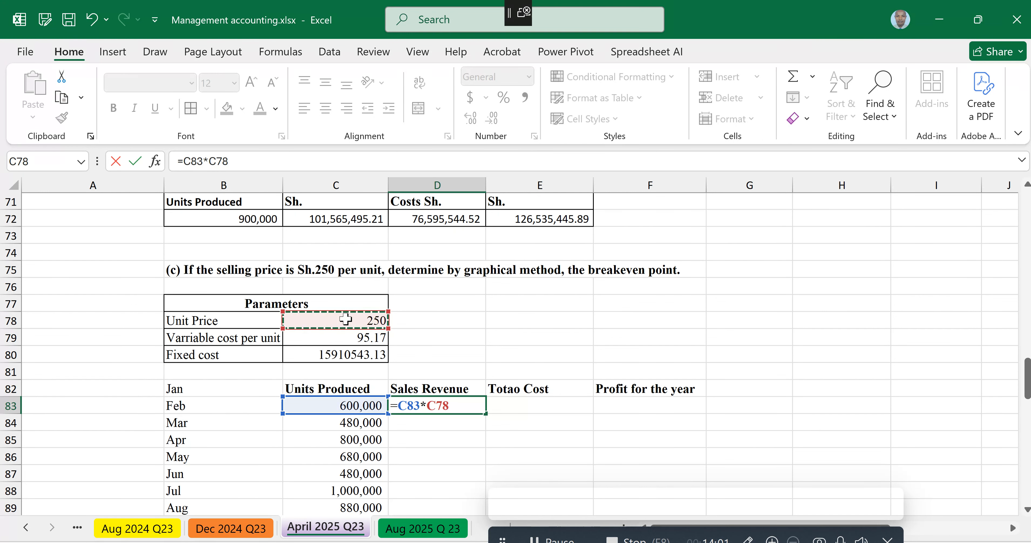
key(ctrl+Return)
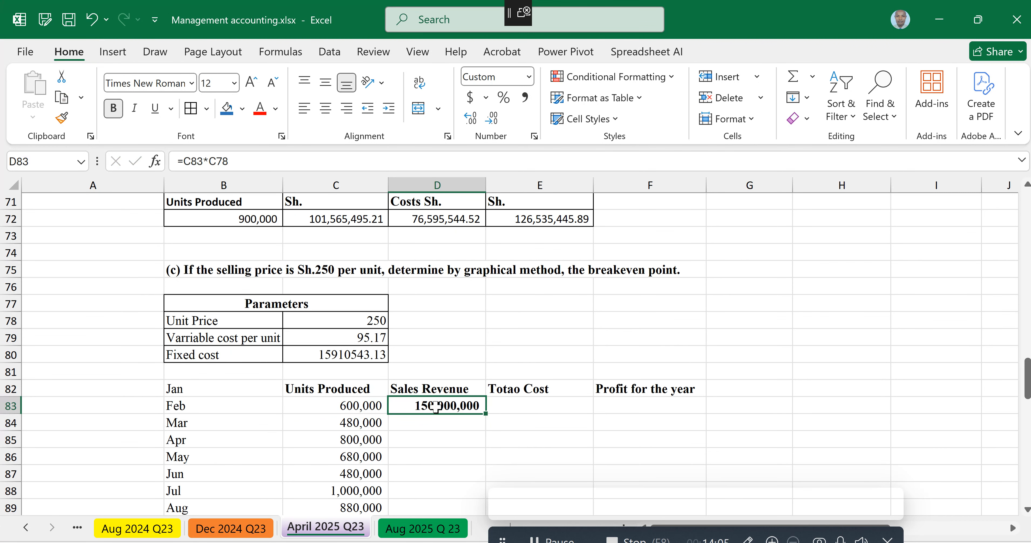
key(ctrl+b)
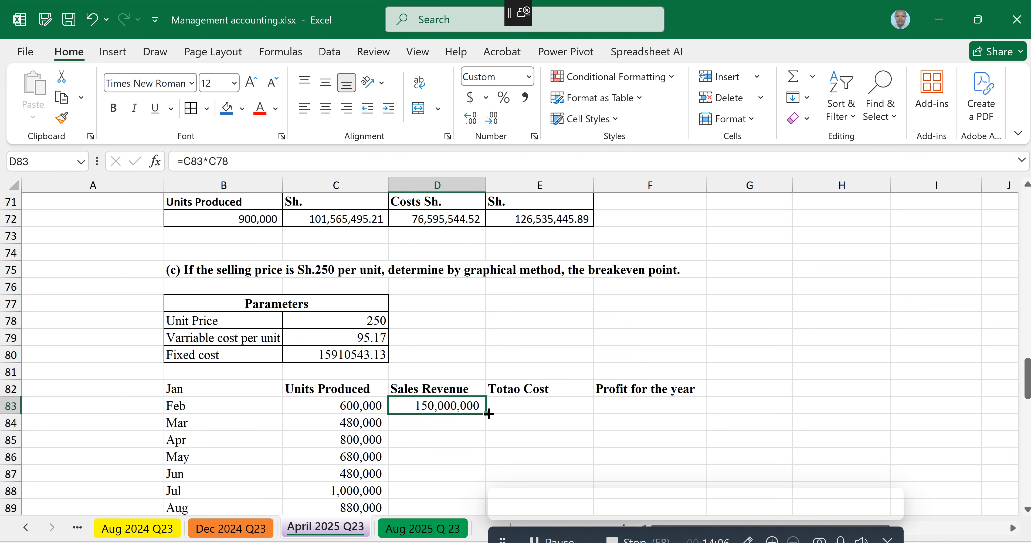
drag(488, 413, 474, 479)
Step: Make the unit price reference in D83 absolute, giving =C83*$C$78, and refill the formula down to D93
click(443, 303)
double_click(455, 304)
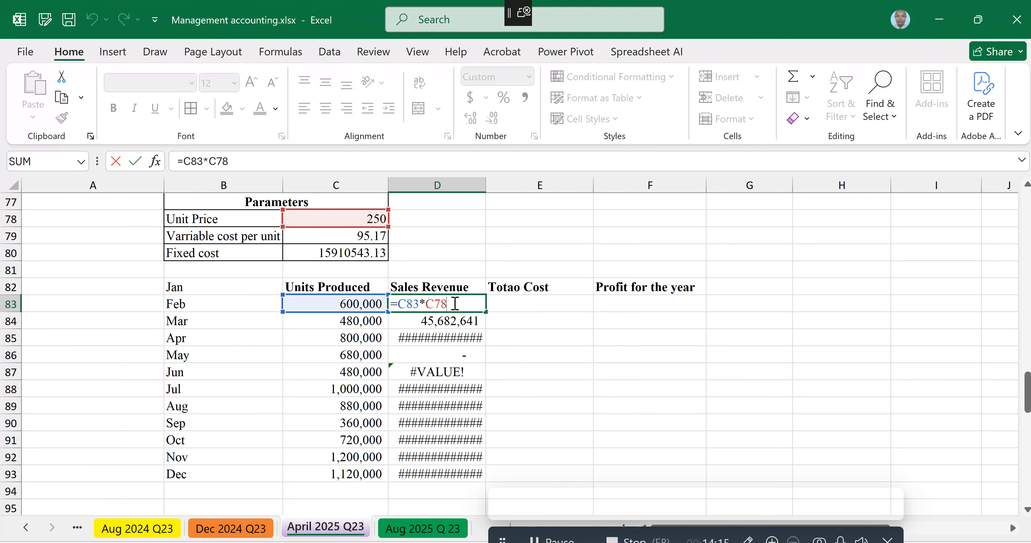
key(F4)
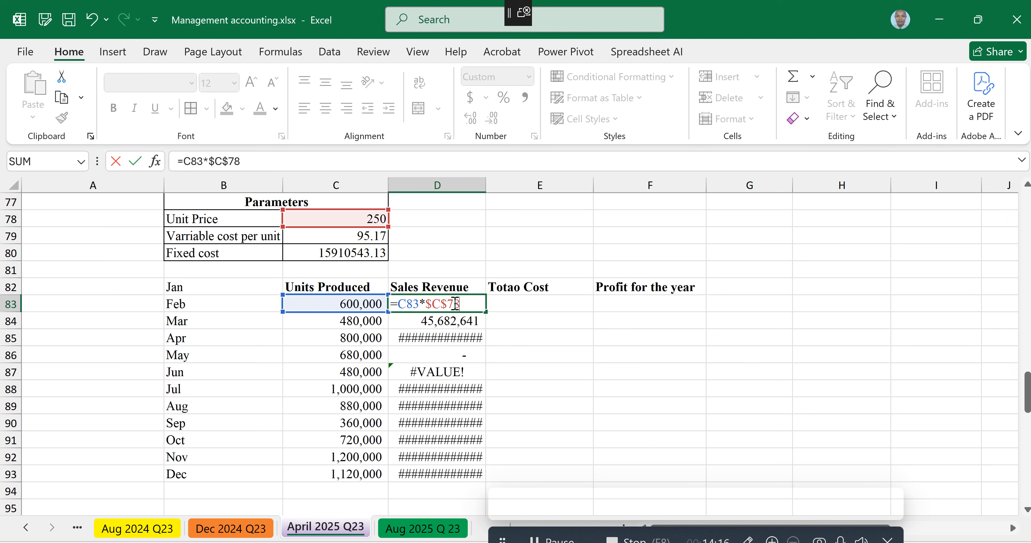
key(ctrl+Return)
mouse_move(486, 311)
mouse_down()
mouse_move(473, 495)
mouse_move(479, 482)
mouse_up()
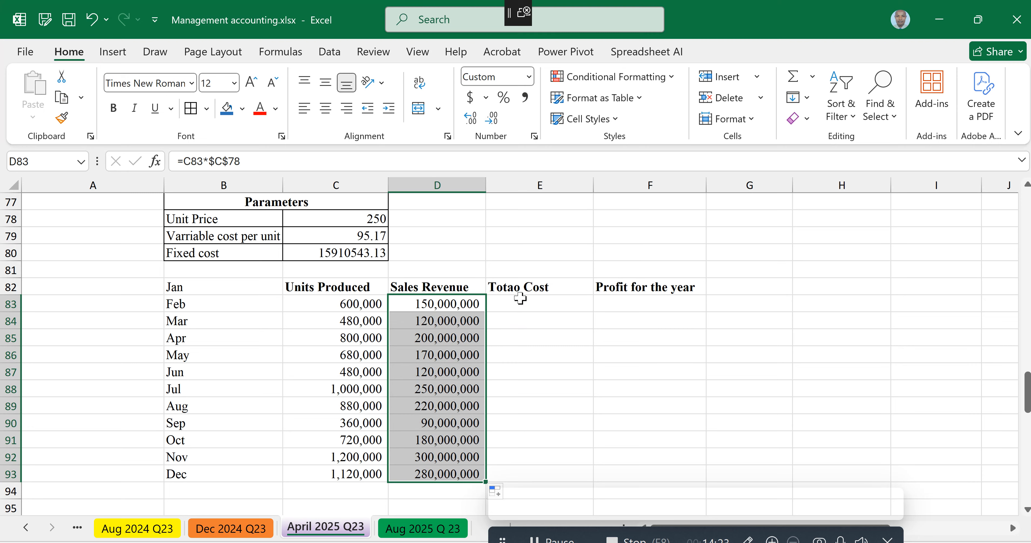
Step: Correct the misspelled header in E82 to Total Cost
double_click(517, 289)
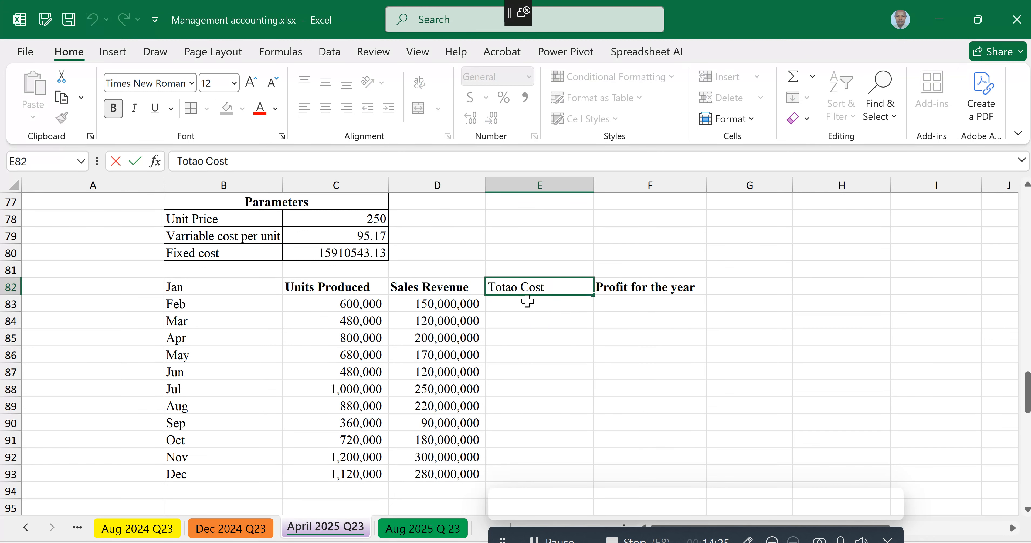
key(BackSpace)
text(l)
key(ctrl+Return)
key(Return)
Step: Enter the total cost formula =C80+(C83*$C$79) in E83 and remove the cell's bold formatting
text(=)
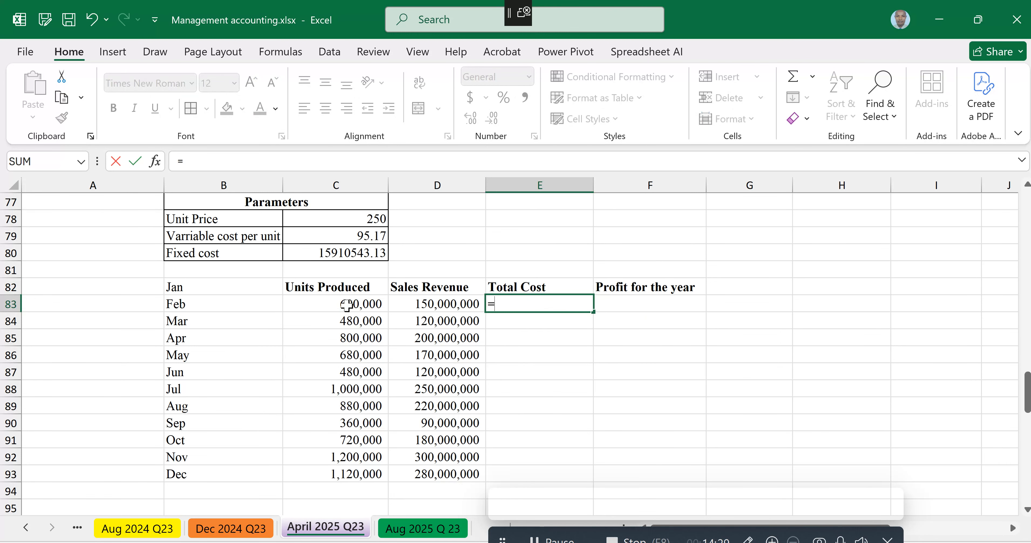
click(342, 305)
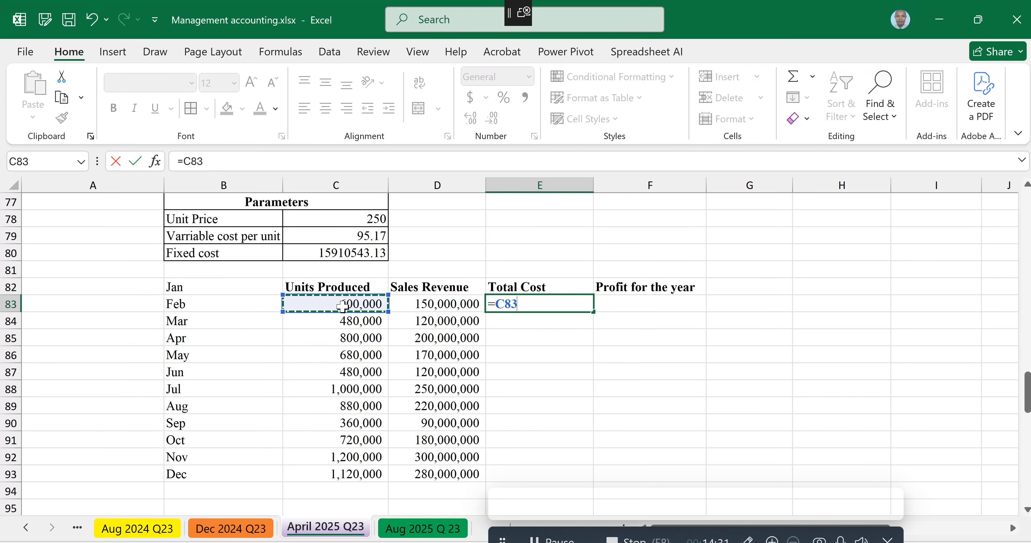
key(BackSpace)
key(BackSpace)
key(BackSpace)
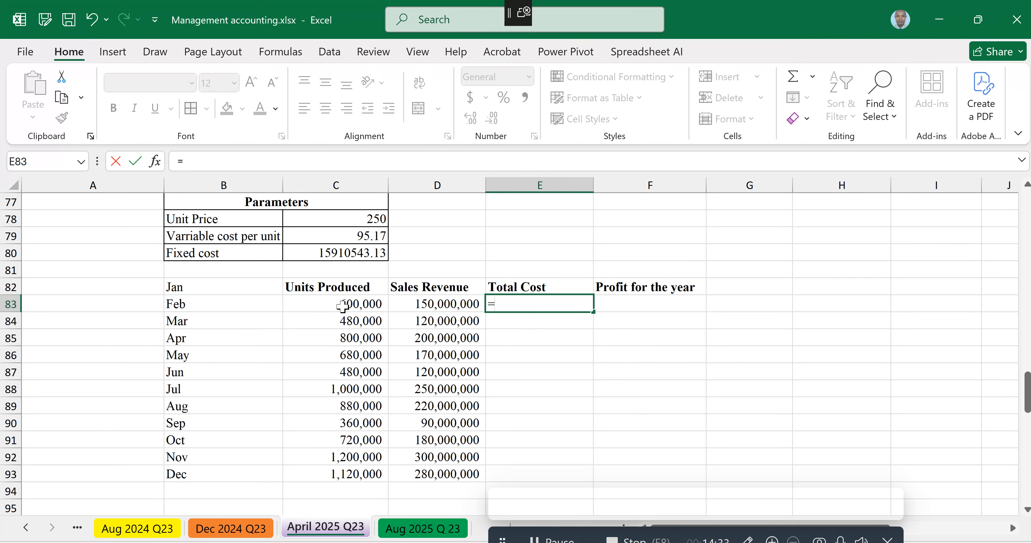
click(332, 253)
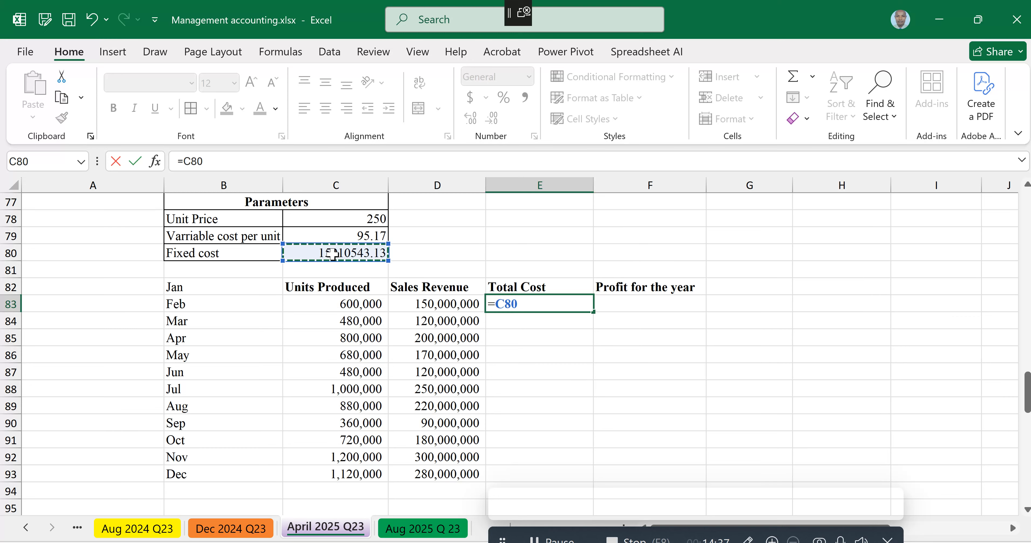
text(+()
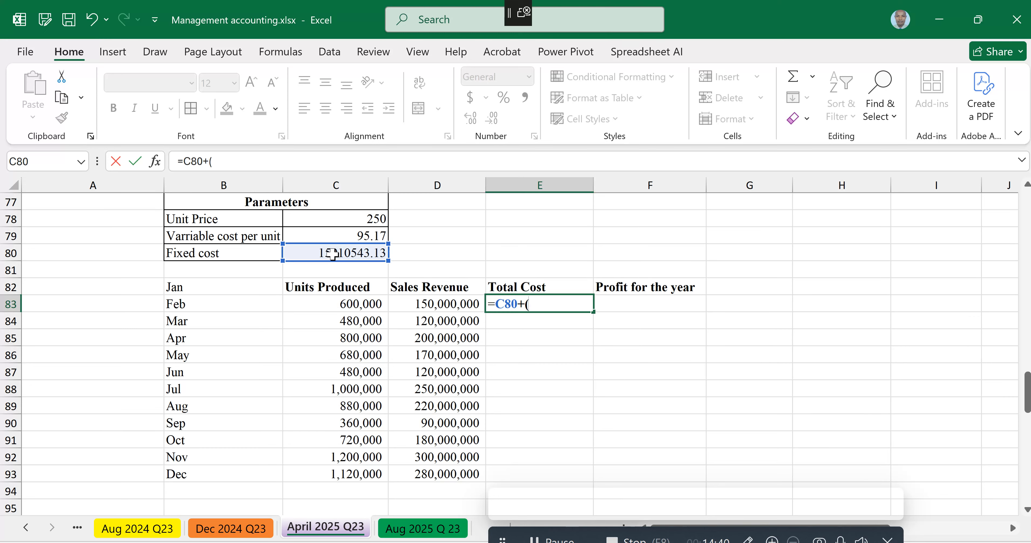
click(348, 305)
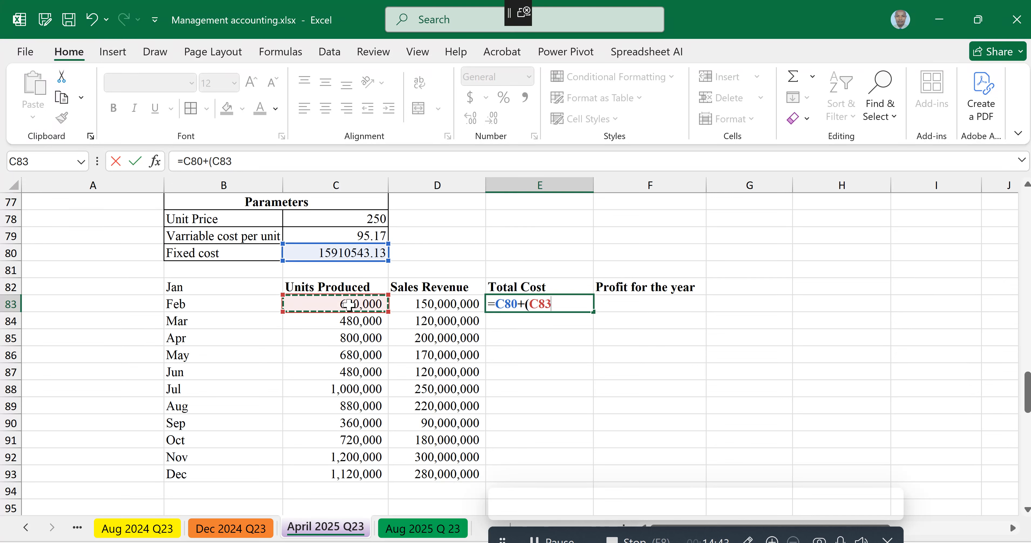
text(*)
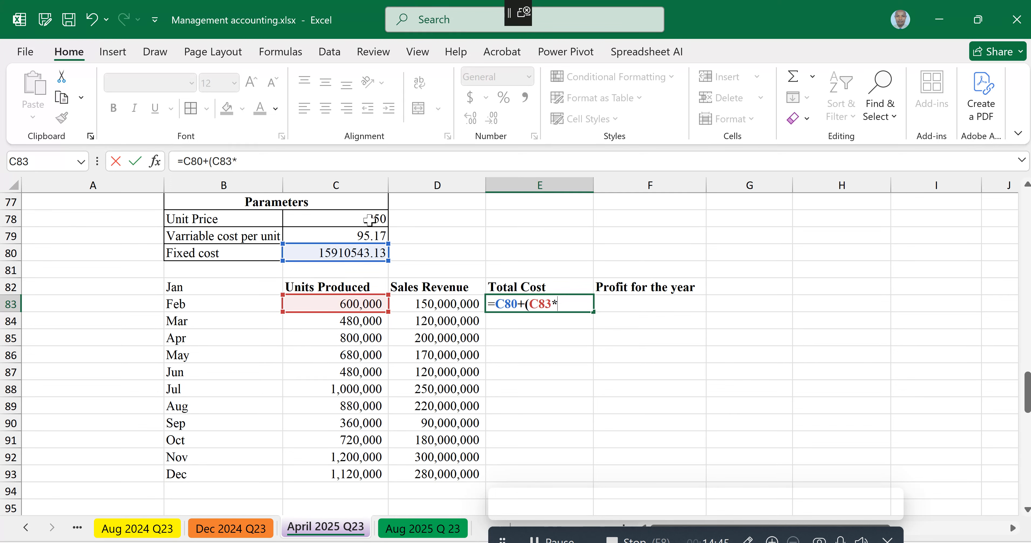
click(361, 235)
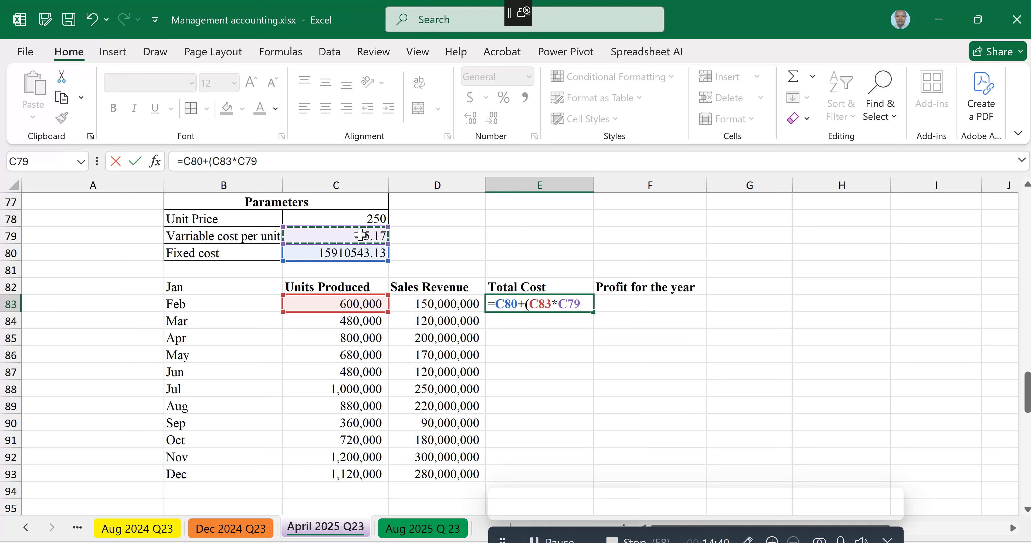
key(F4)
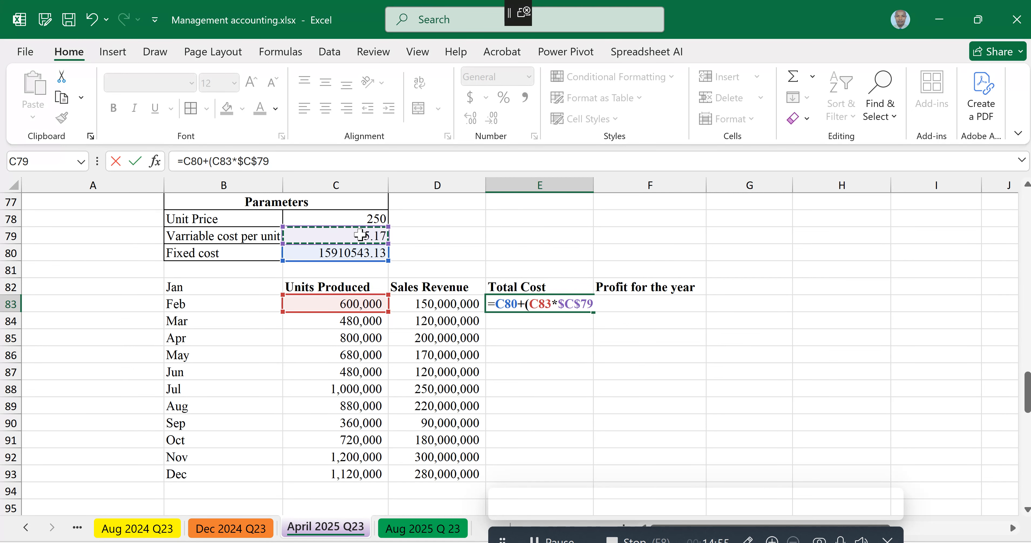
text())
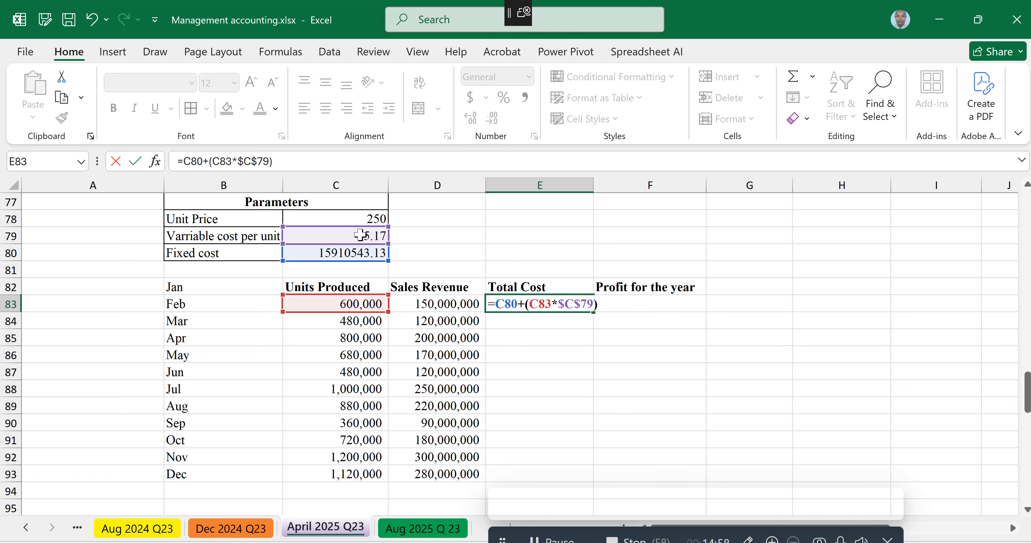
key(Return)
click(523, 303)
key(ctrl+b)
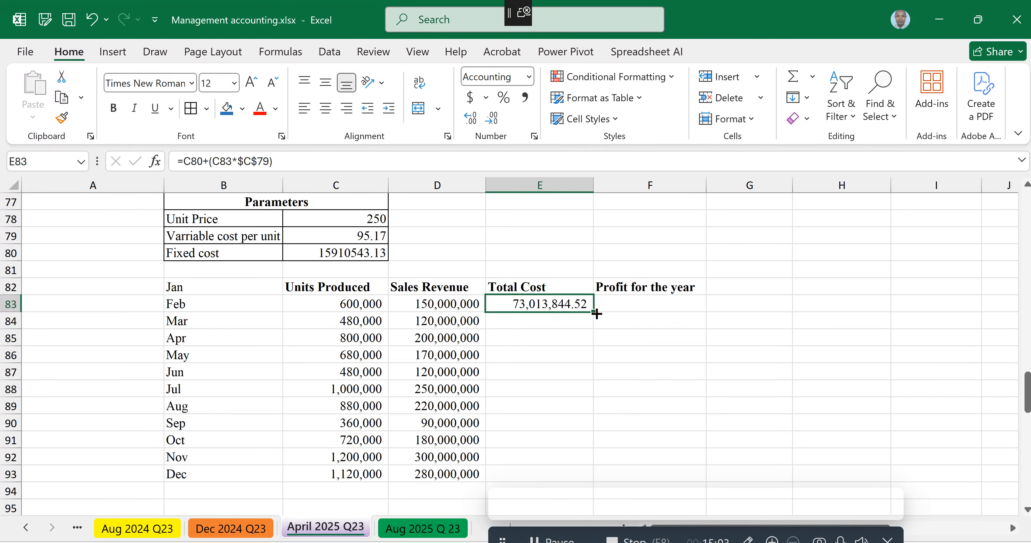
Step: Make the fixed cost reference in E83 absolute, giving =$C$80+(C83*$C$79), and fill the formula down to E93
drag(597, 314, 594, 481)
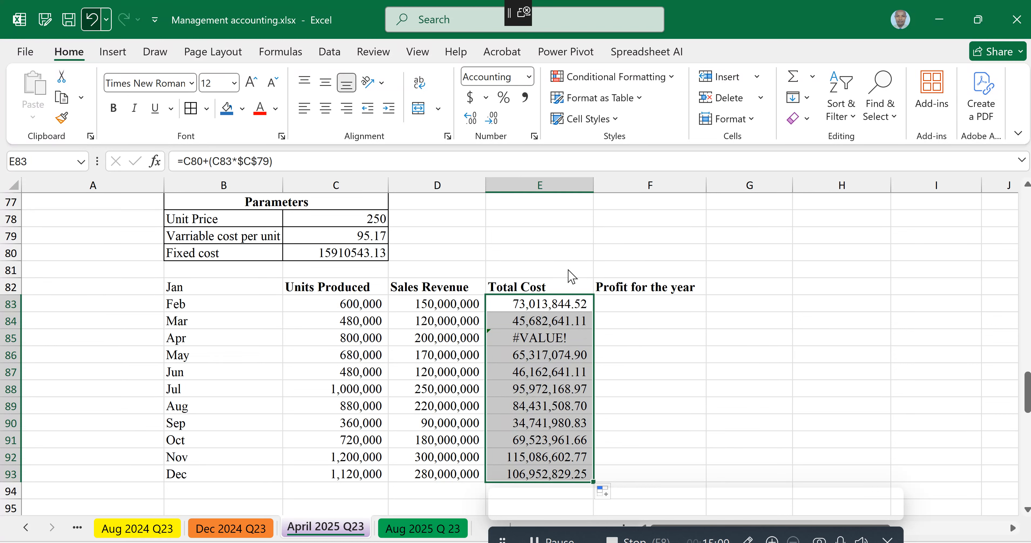
key(ctrl+z)
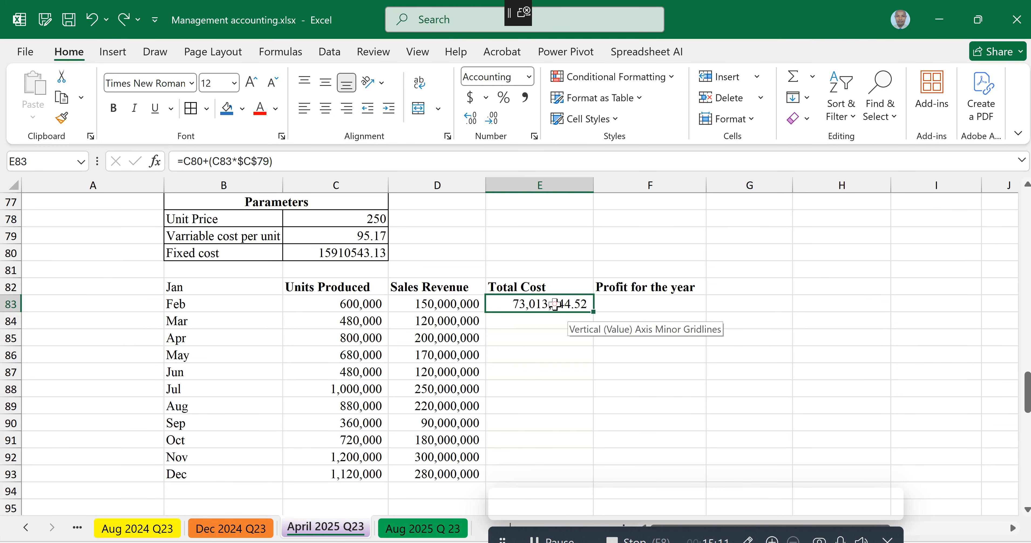
double_click(554, 304)
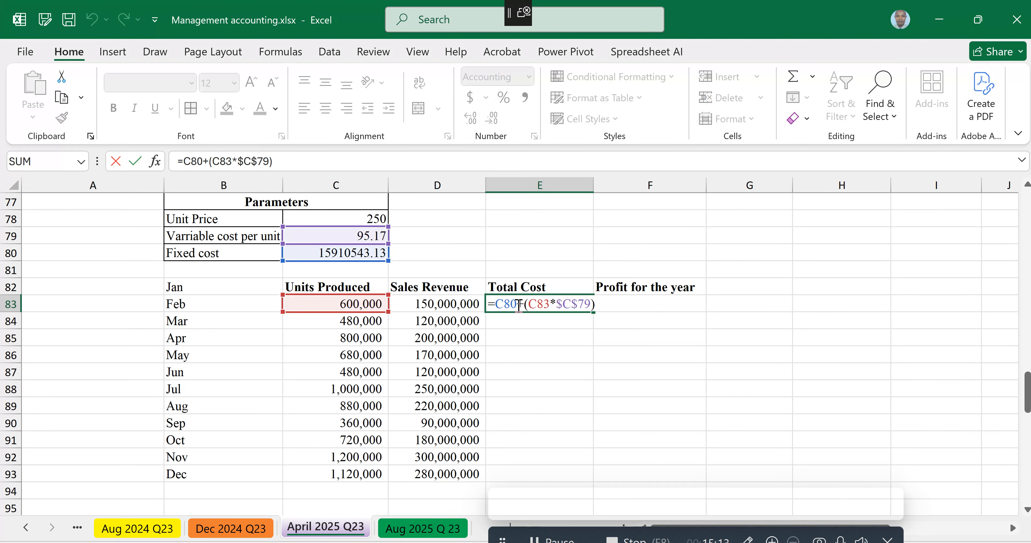
key(F4)
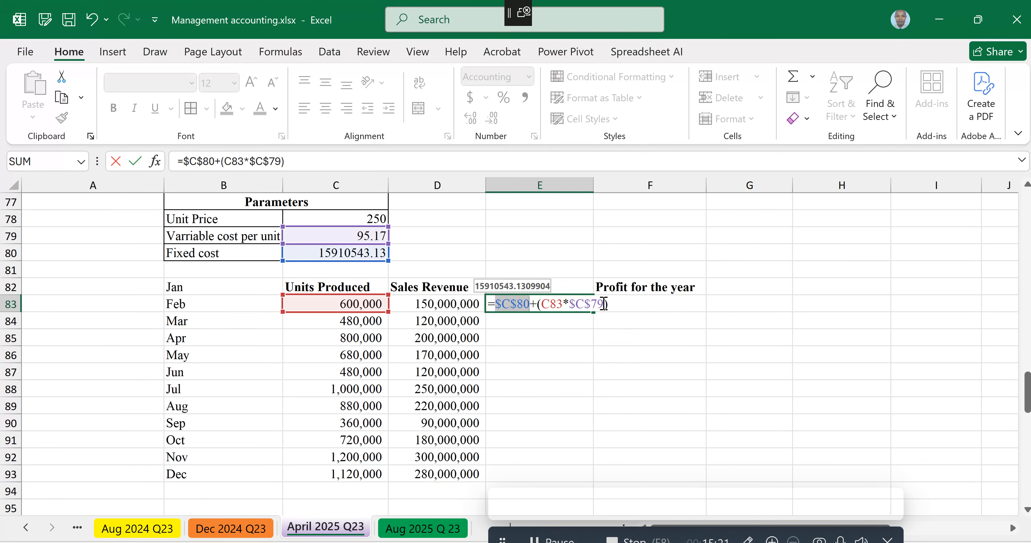
click(620, 308)
key(Return)
click(561, 308)
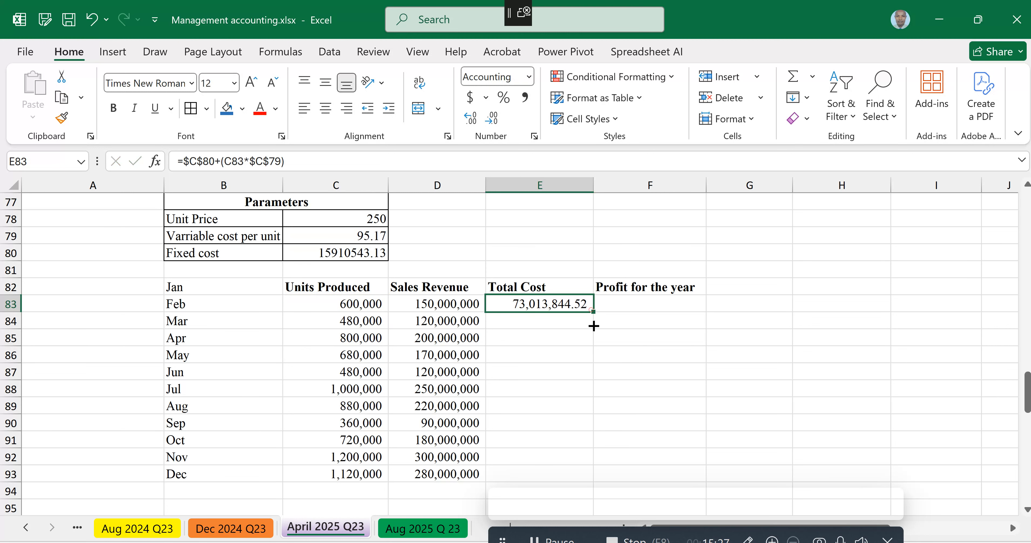
drag(594, 326, 600, 482)
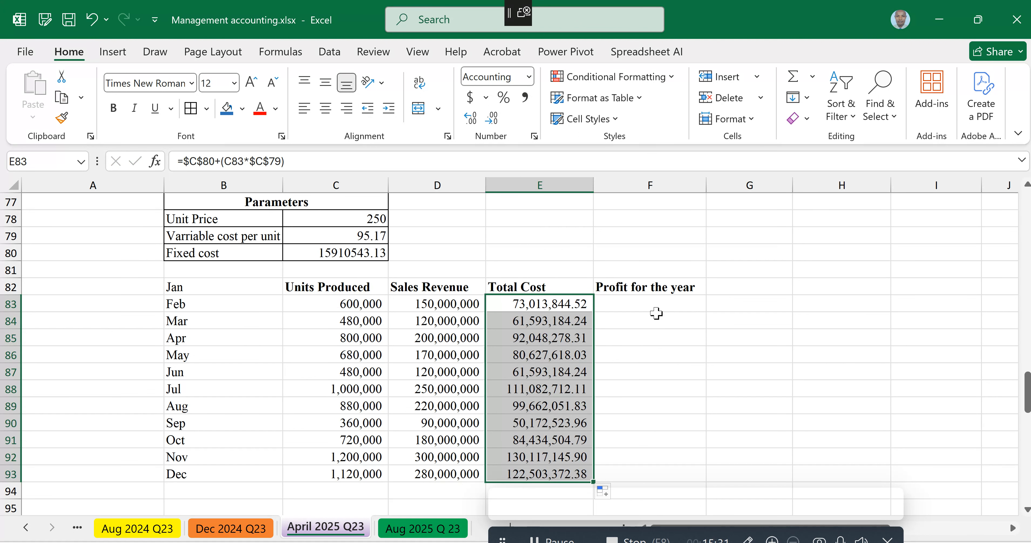
Step: Enter the profit formula =D83-E83 in F83 and fill it down to F93
click(650, 305)
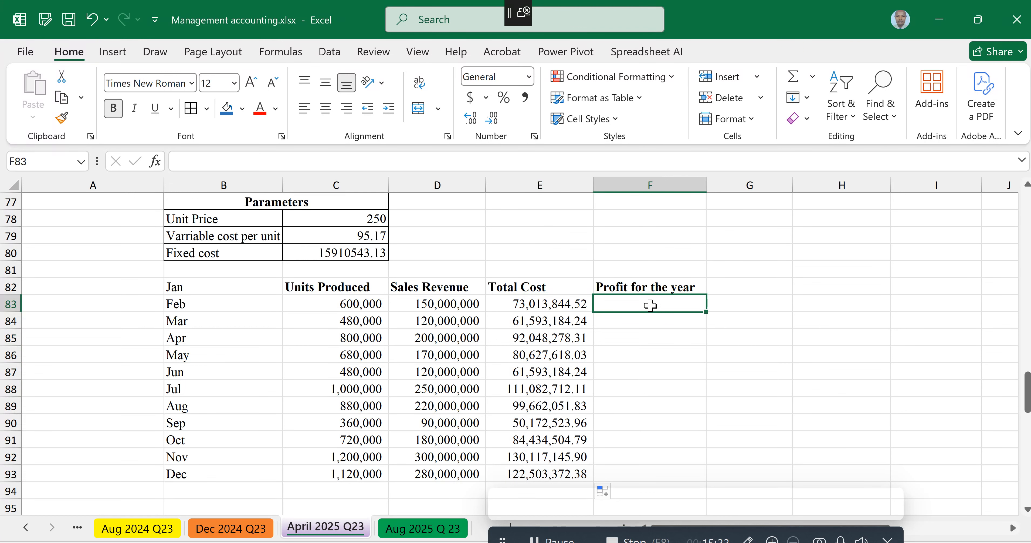
text(=)
click(439, 304)
text(-)
click(540, 304)
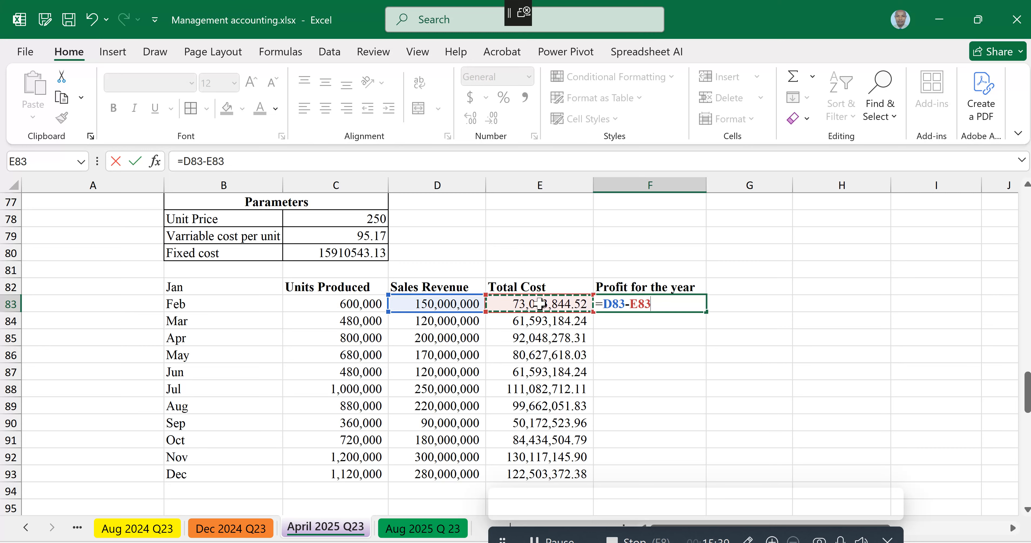
key(Return)
click(664, 305)
drag(705, 311, 697, 472)
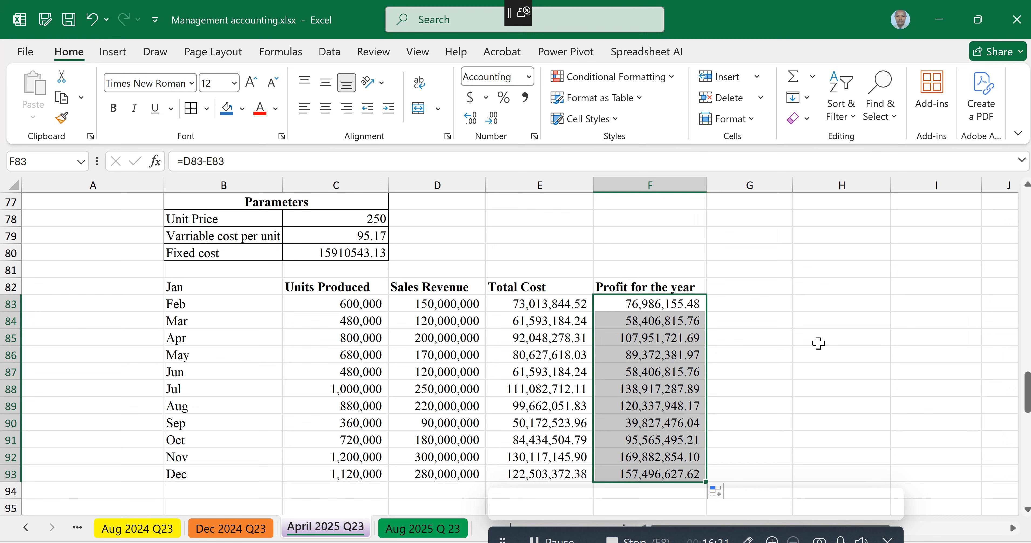
Step: Enter the label BEP= Fixed cost/contribution in cell E79
click(683, 236)
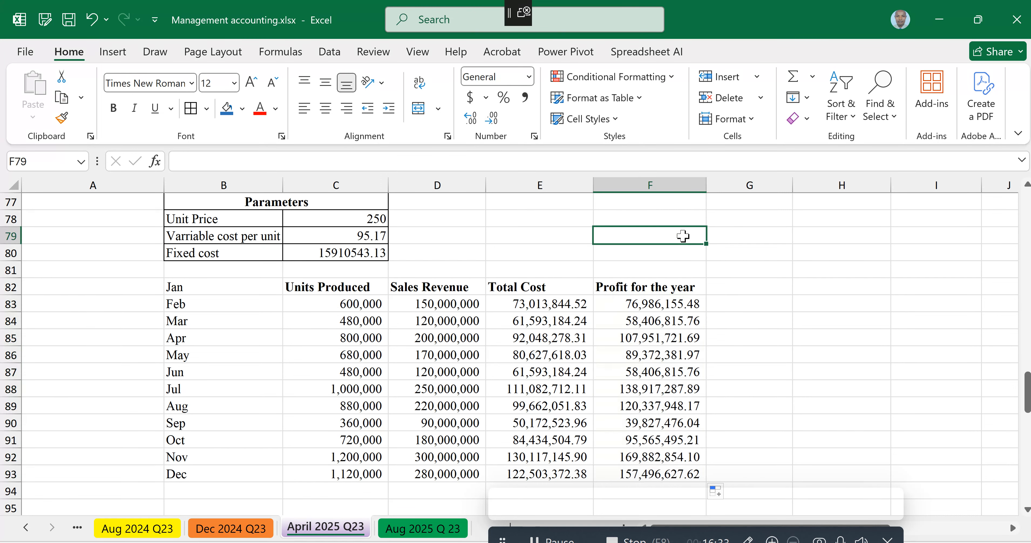
key(Left)
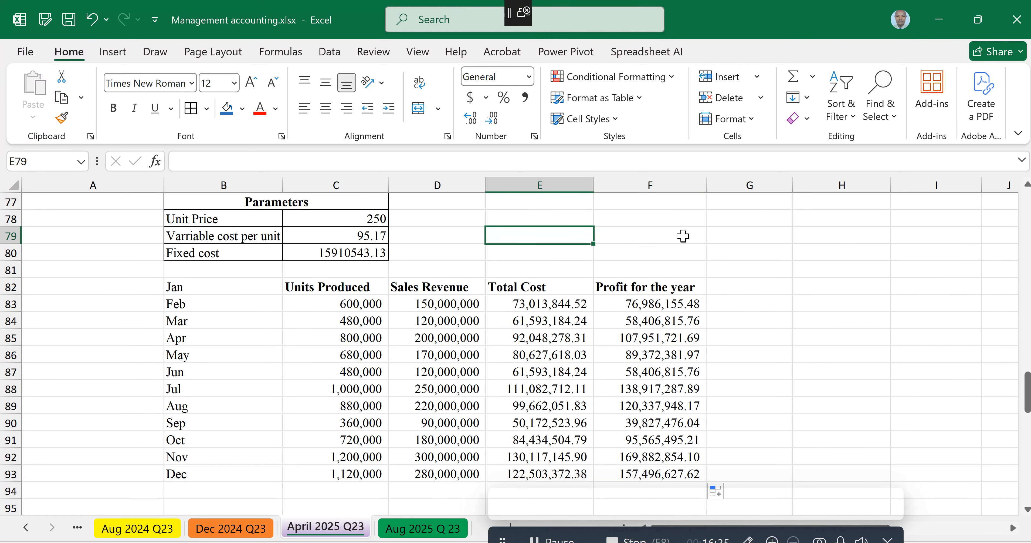
text(BEP)
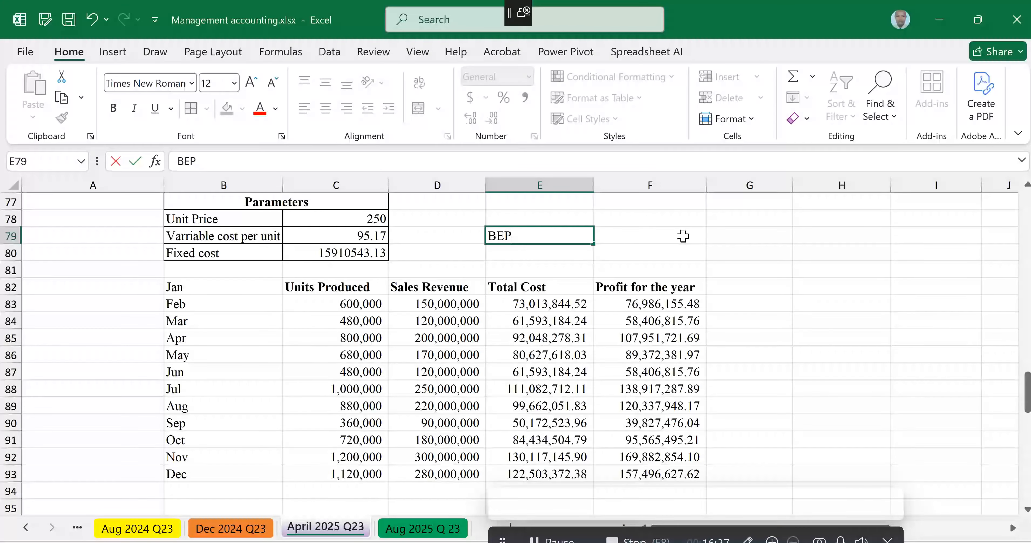
text(= Fixed cost/)
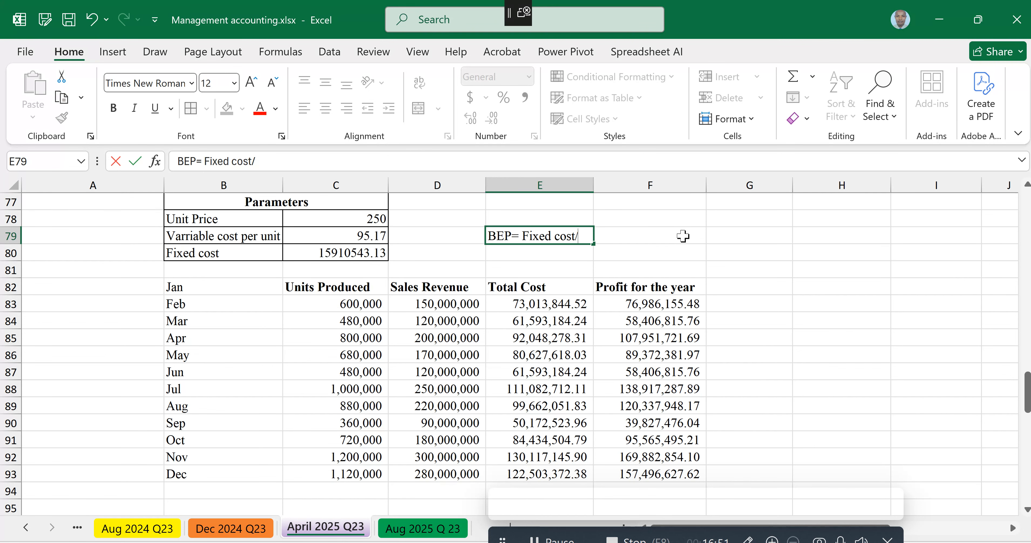
text(contribution)
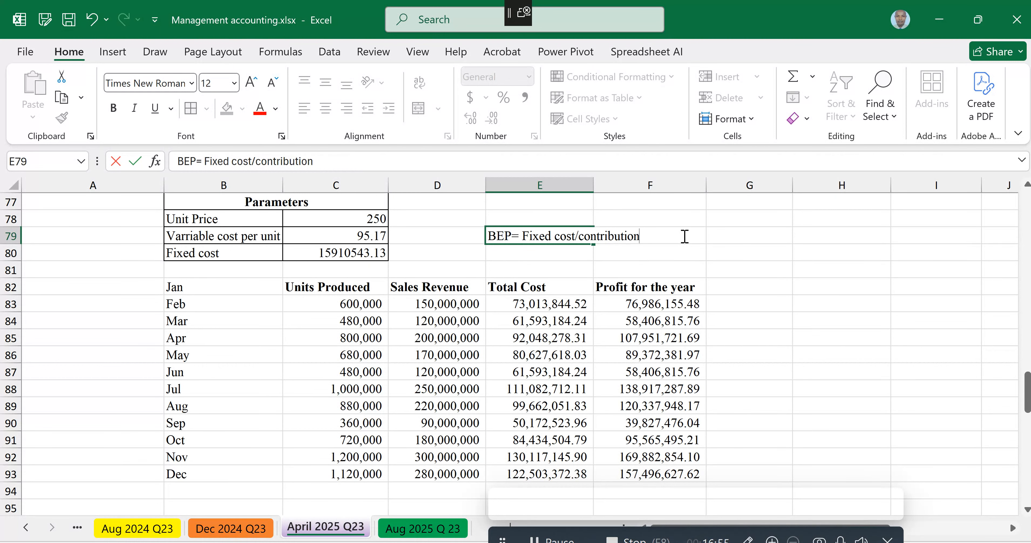
Step: Calculate the breakeven units in G79 with the formula =C80/(C78-C79)
click(736, 234)
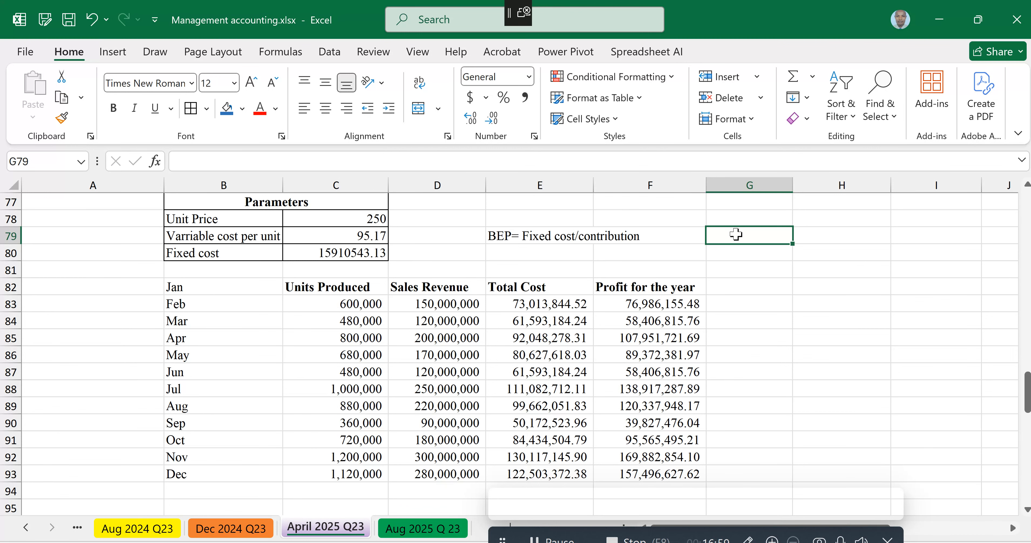
text(=)
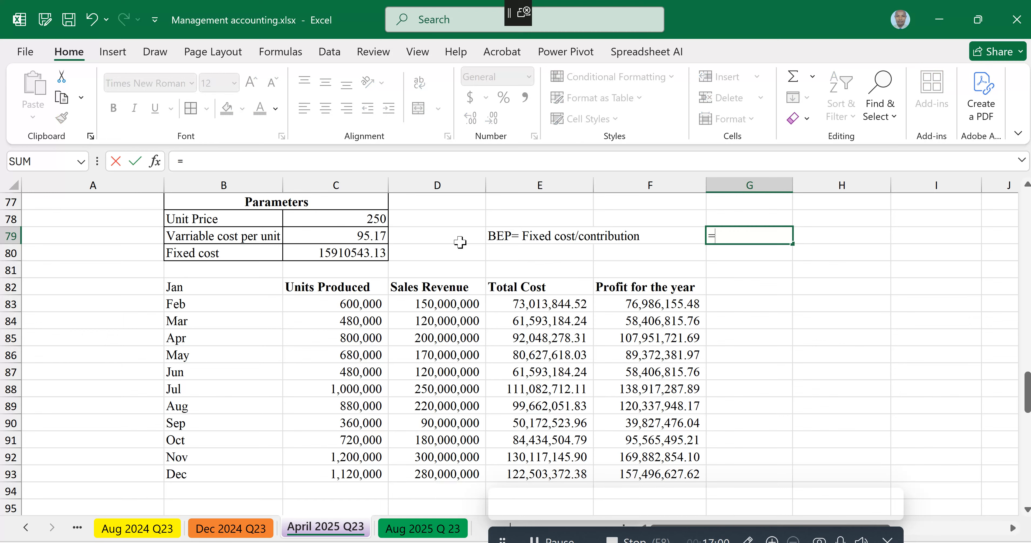
click(353, 254)
text(/)
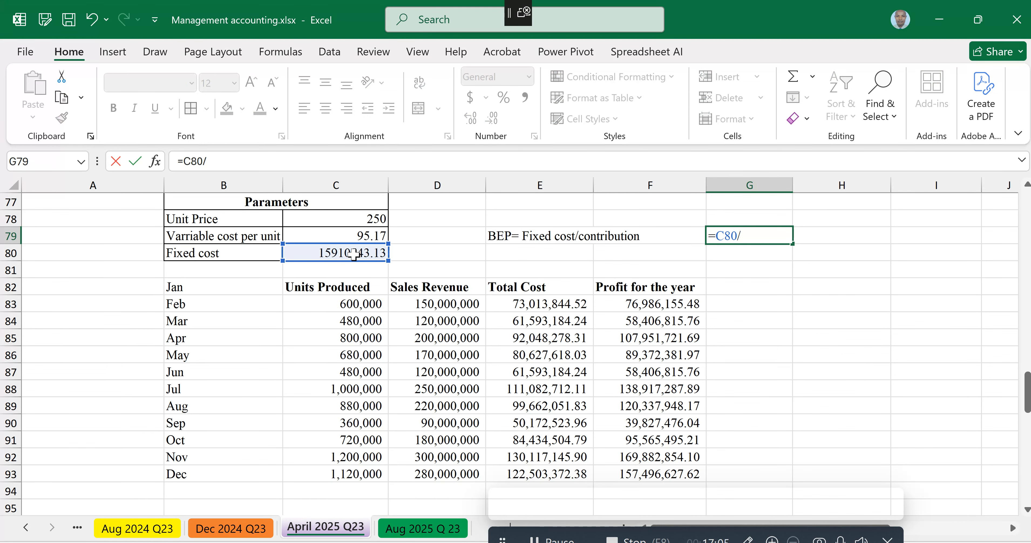
text(()
click(339, 218)
text(-)
click(346, 236)
text())
key(Return)
Step: Format the breakeven result in G79 with a thousands separator and no decimal places
click(741, 237)
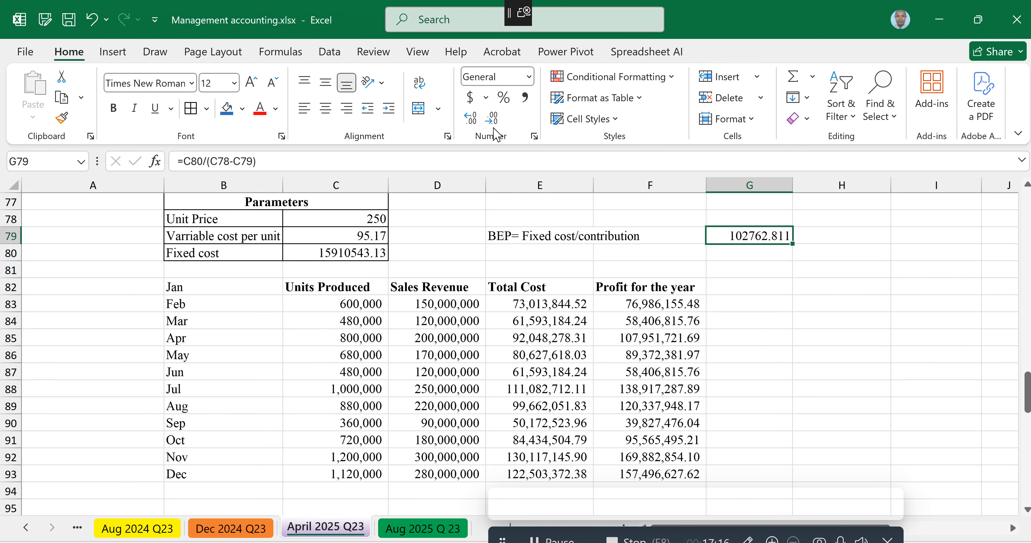
click(526, 100)
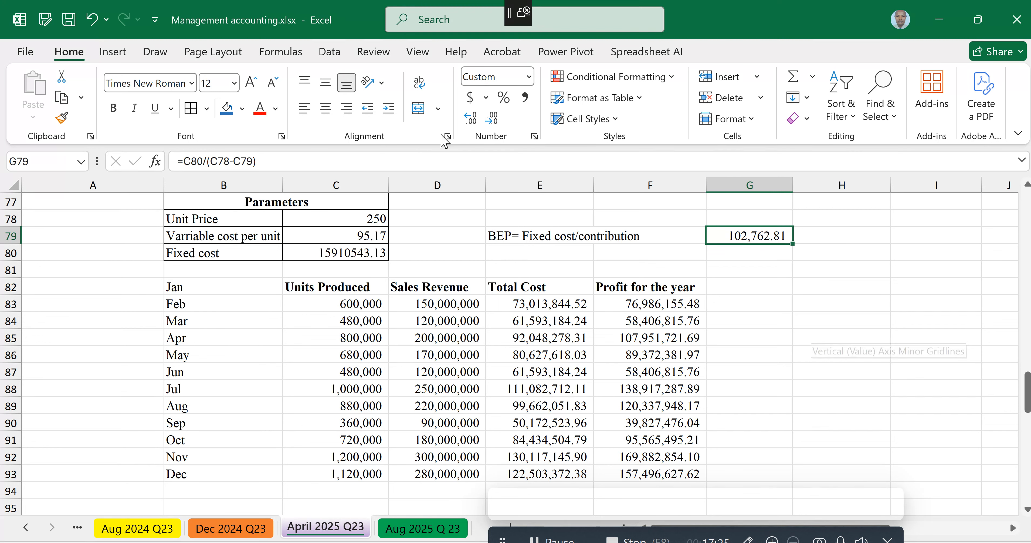
click(487, 122)
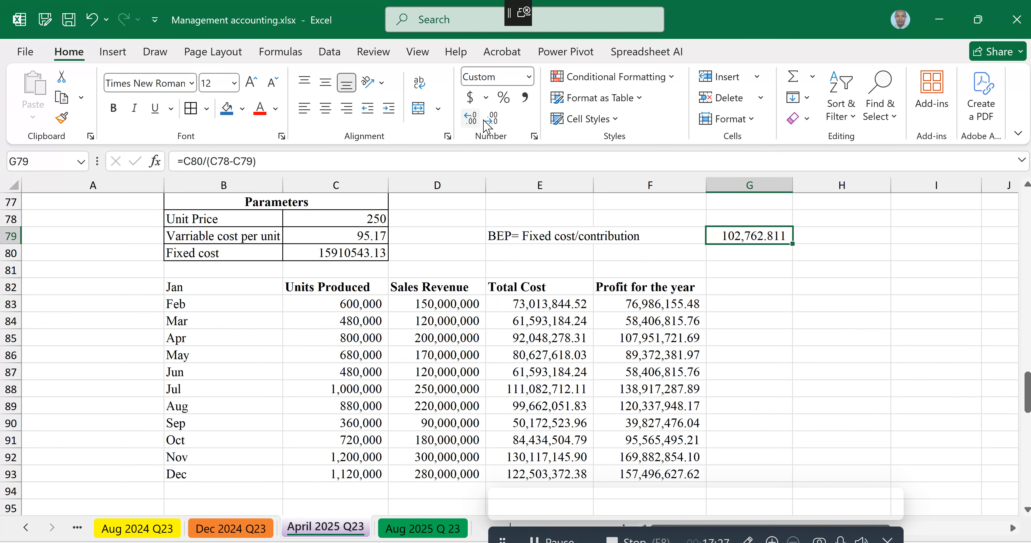
click(493, 119)
click(494, 119)
click(494, 120)
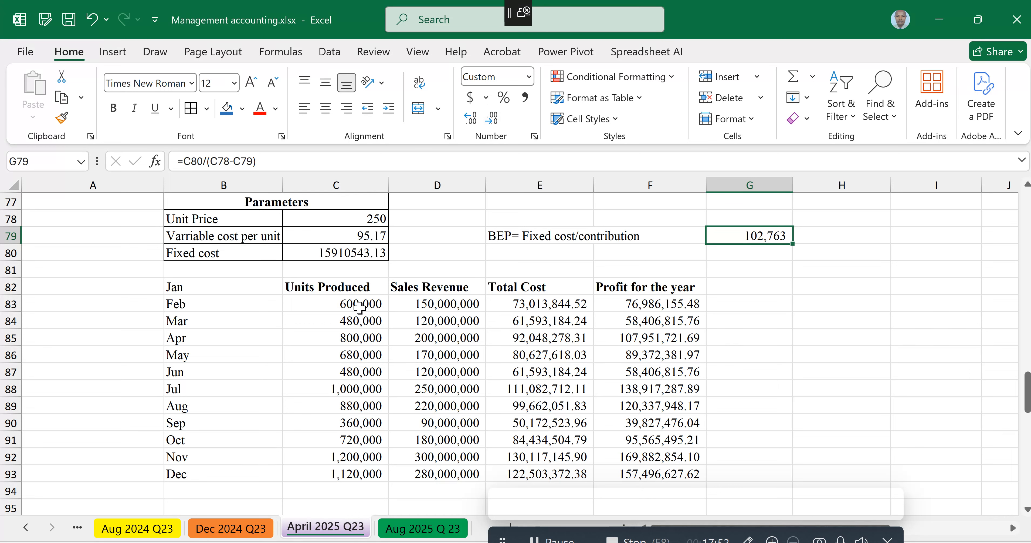
Step: Replace the first Units Produced entry in C83 with =50000
click(323, 303)
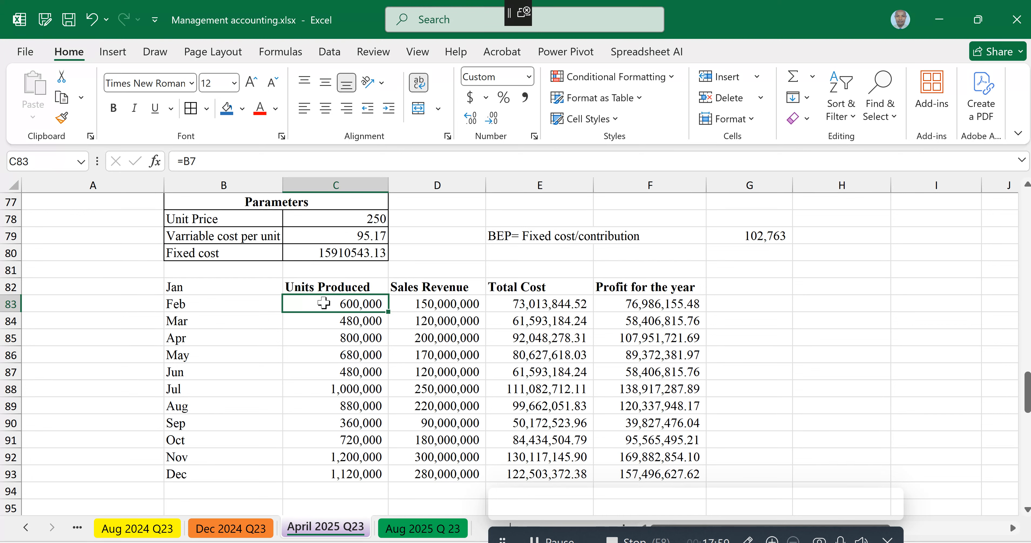
text(=50000)
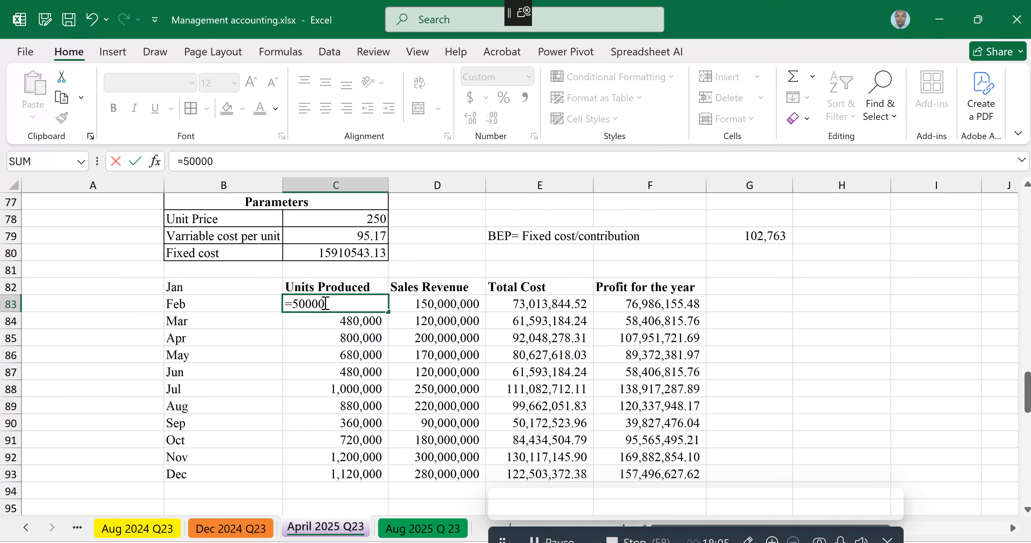
key(Return)
click(344, 308)
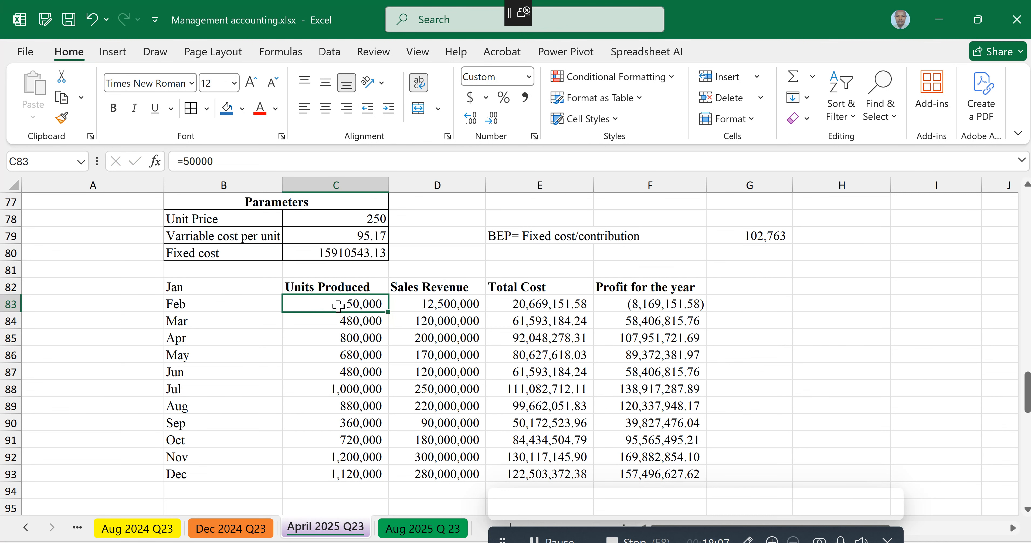
Step: Enter =C83+10000 in C84 and fill it down to C93 so units rise in steps of 10,000
click(345, 322)
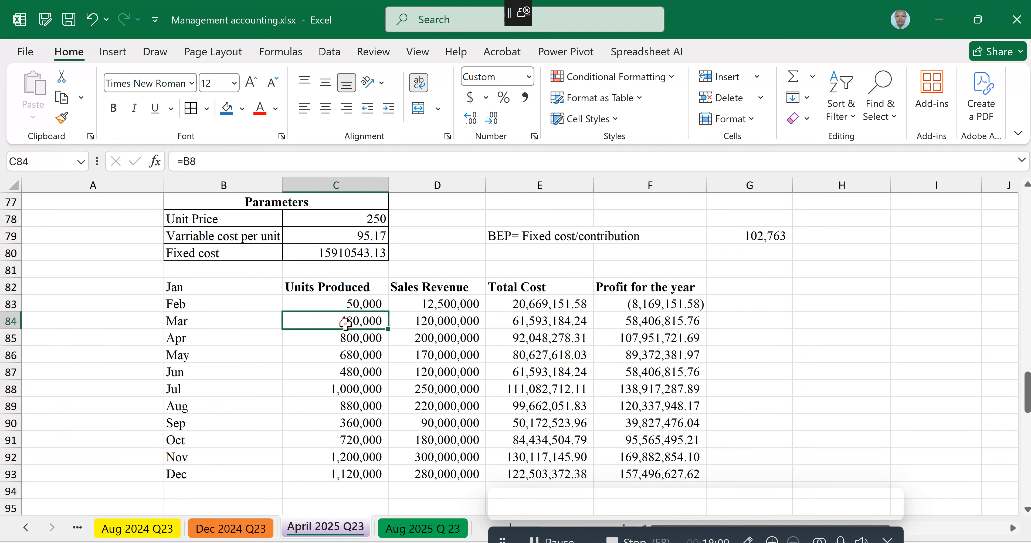
text(=)
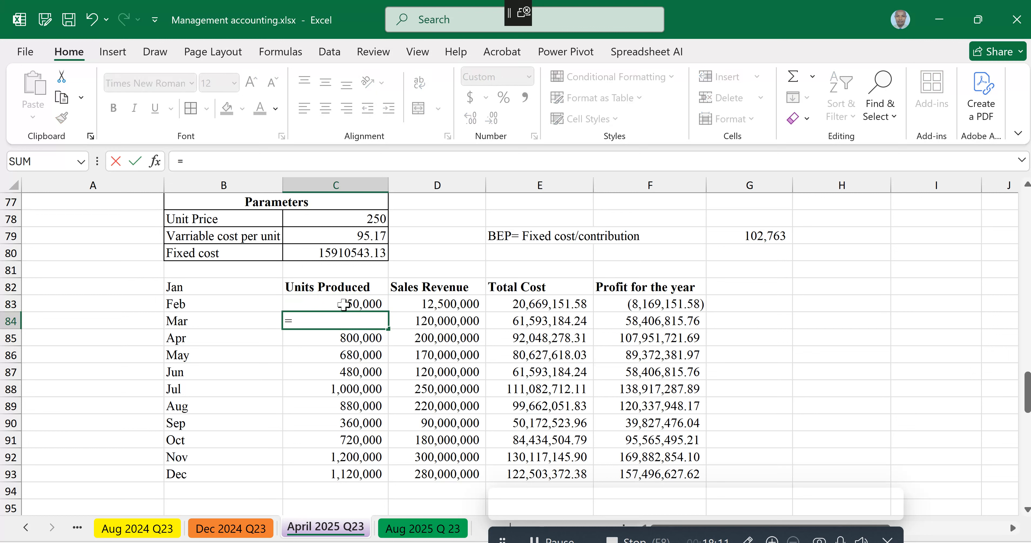
click(343, 304)
text(+10000)
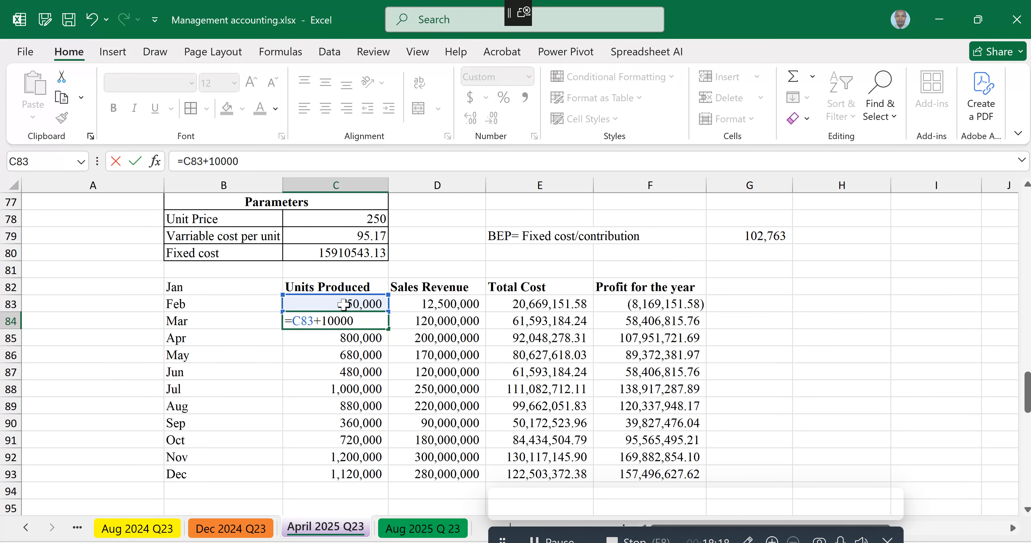
key(Return)
click(345, 321)
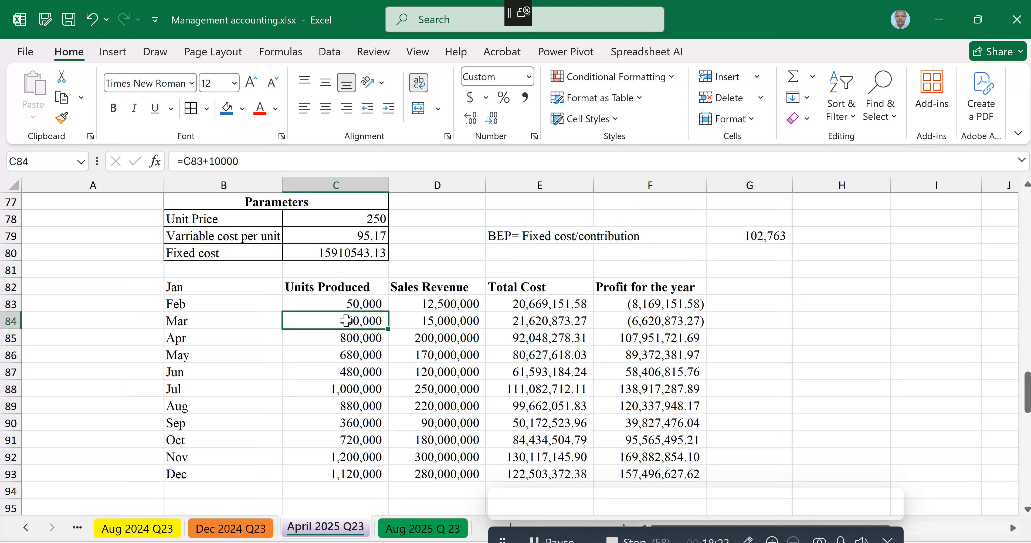
key(Up)
click(346, 320)
drag(387, 328, 386, 478)
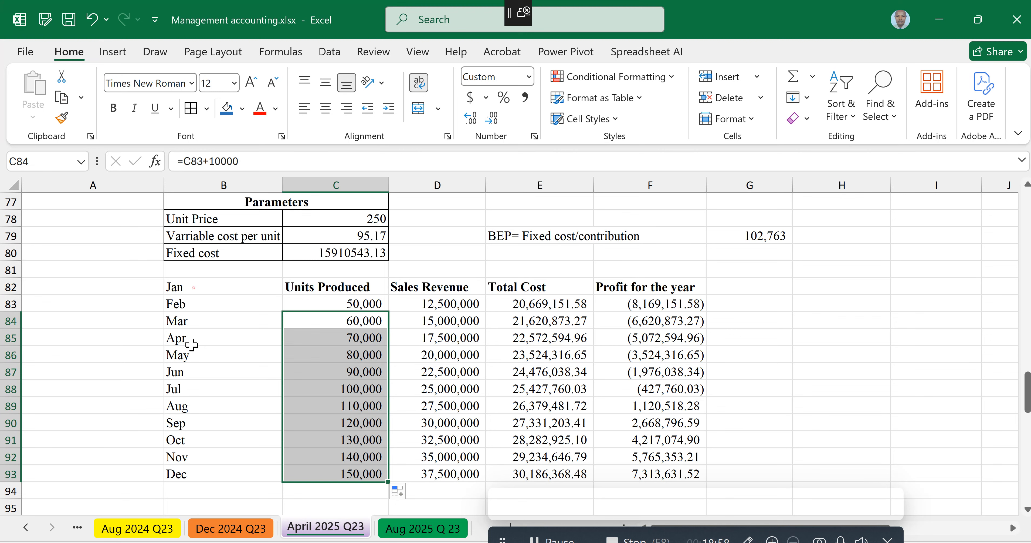
Step: Clear the month labels in B82:B93 and apply borders to every cell of the table C82:F93
drag(191, 287, 189, 474)
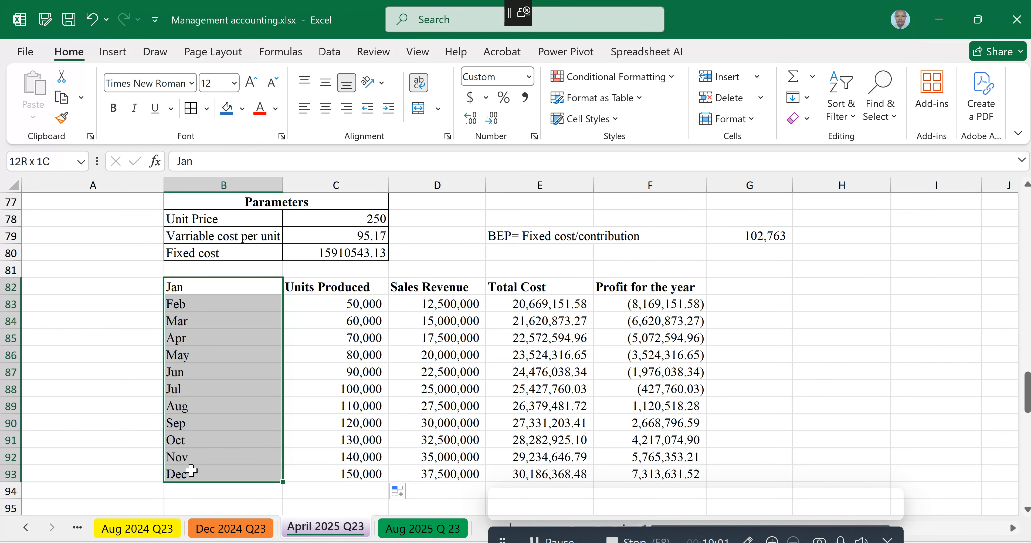
right_click(191, 425)
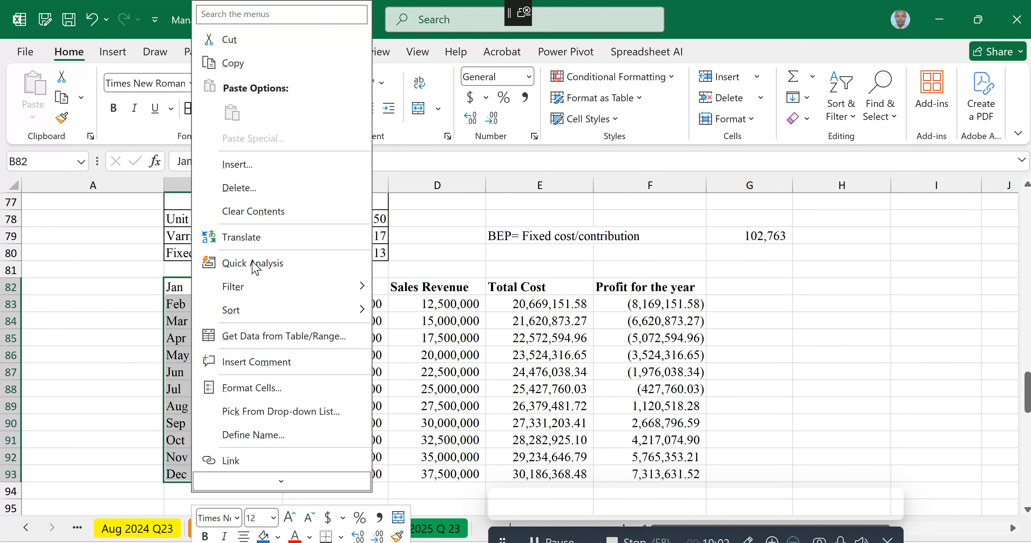
click(254, 212)
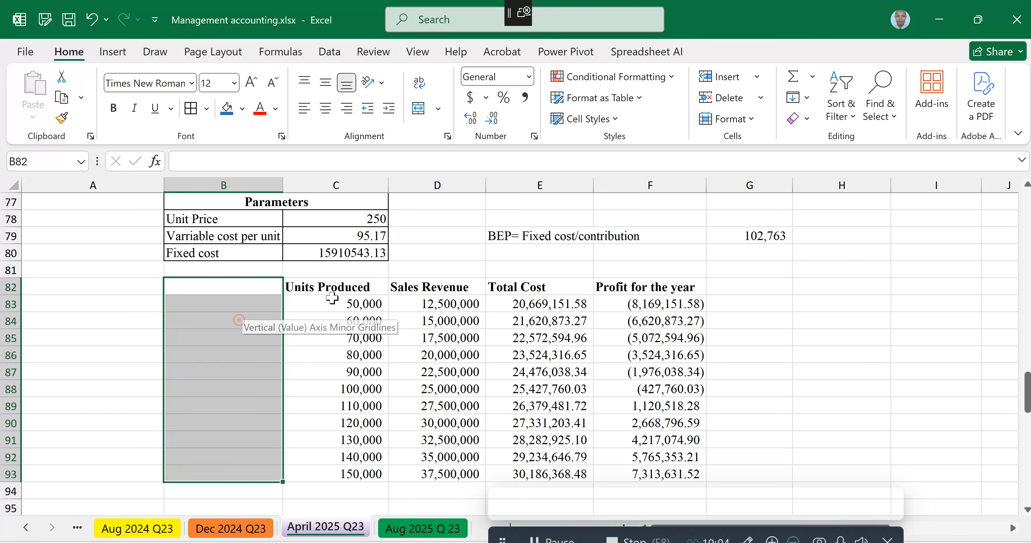
drag(332, 292, 620, 469)
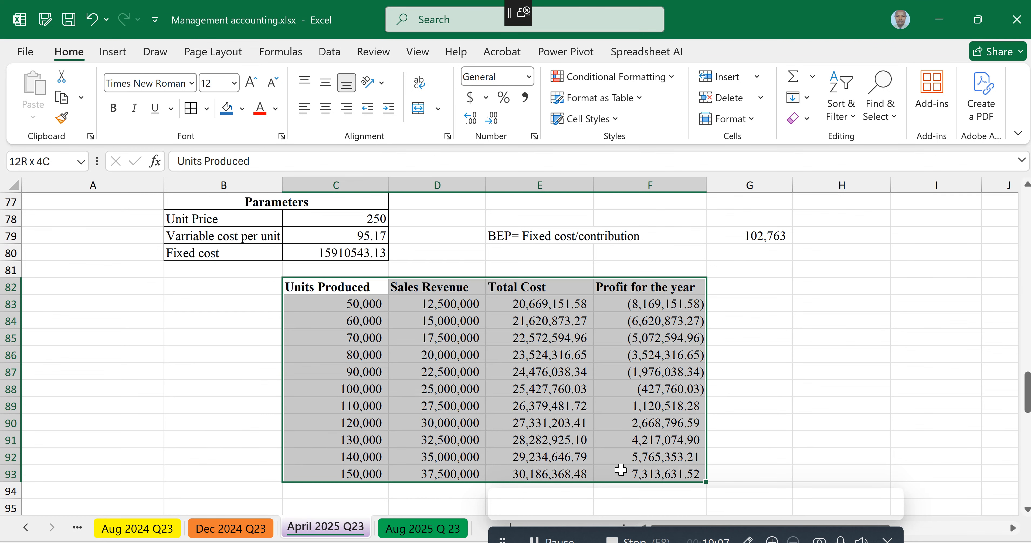
click(743, 375)
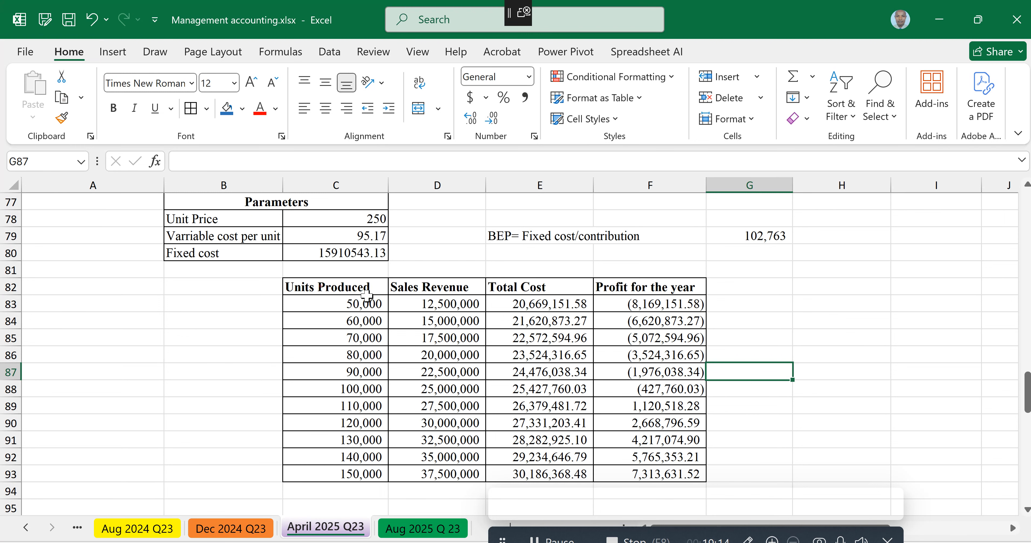
Step: Insert a line chart of sales revenue, total cost and profit against units from the table C82:F93
drag(366, 295, 641, 482)
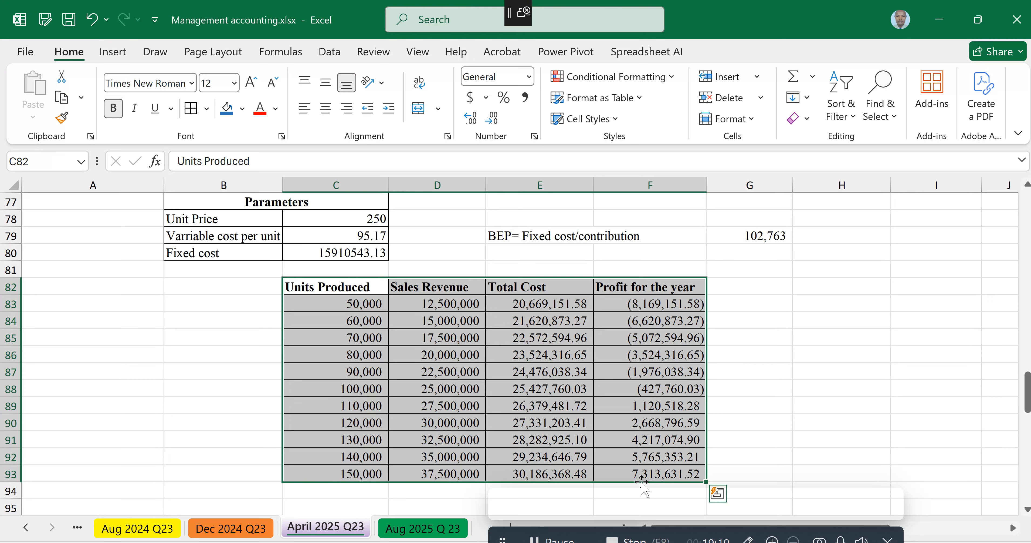
click(112, 52)
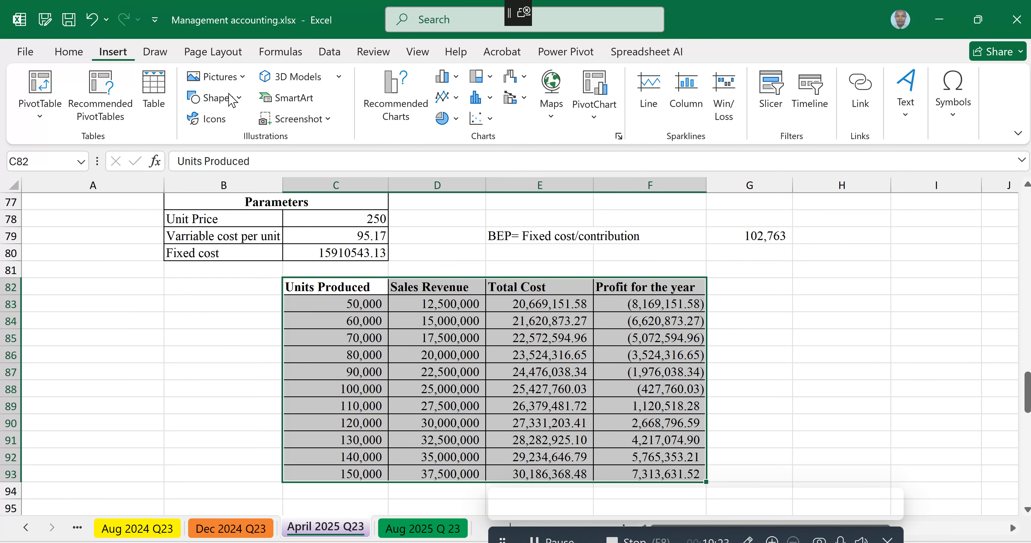
click(400, 119)
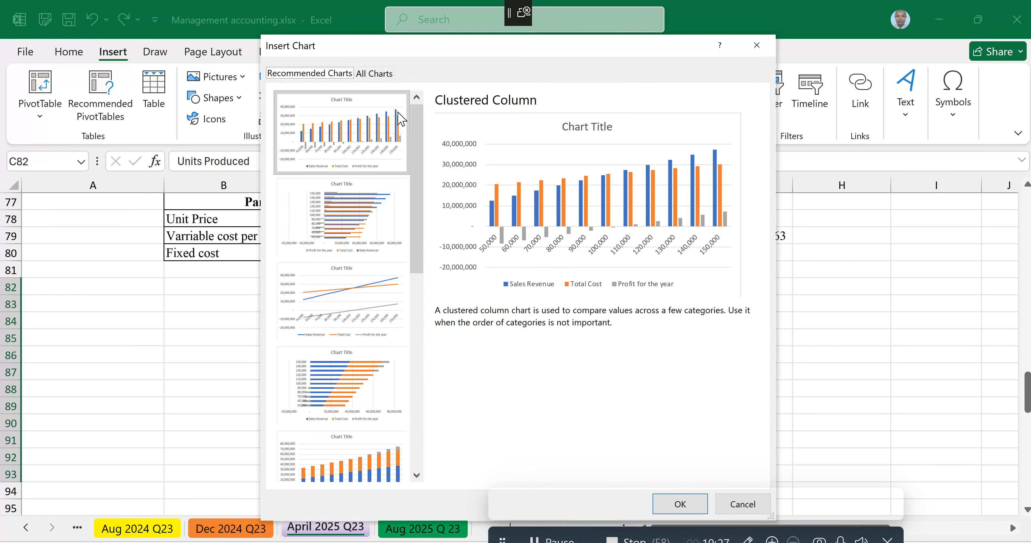
click(348, 300)
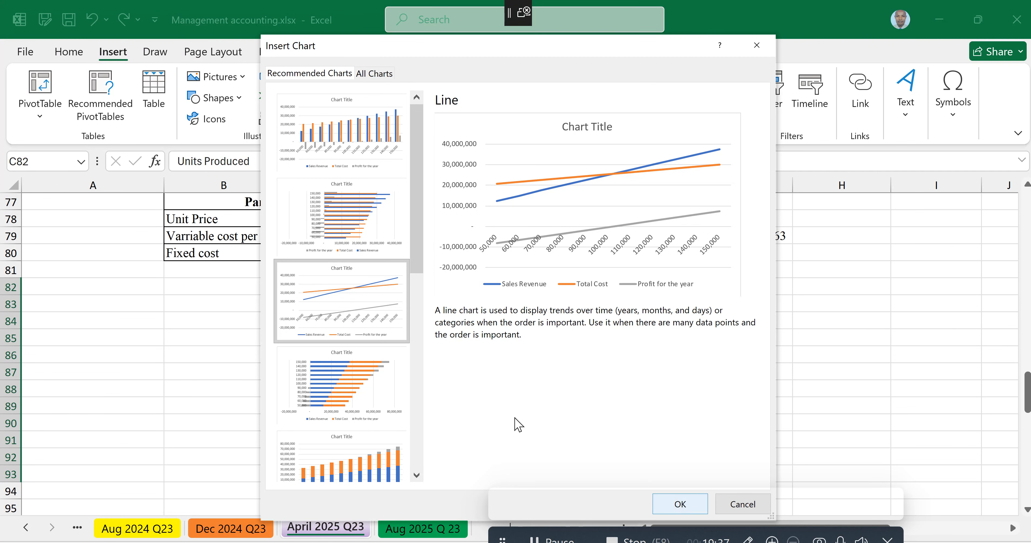
click(681, 503)
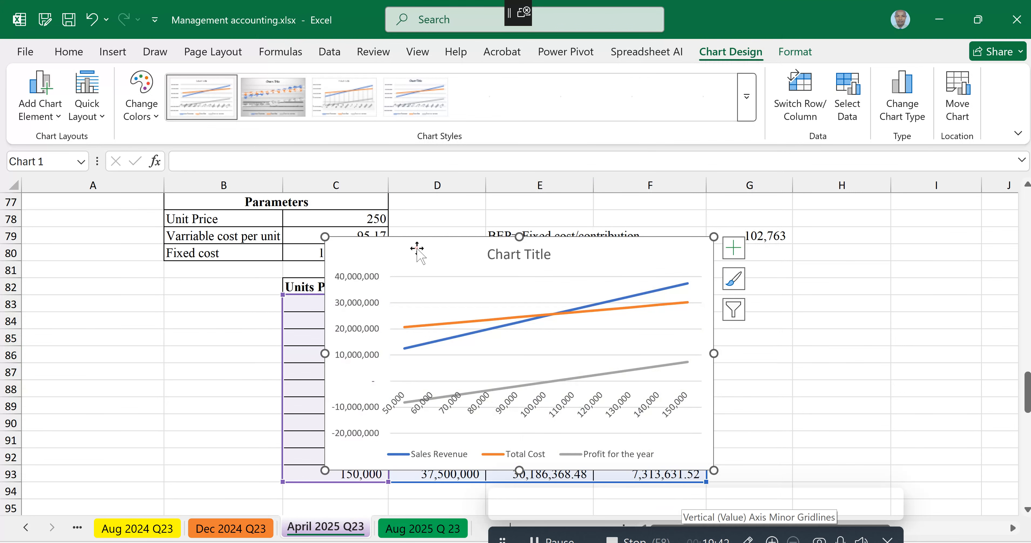
Step: Move the new line chart below the table, around row 95, and delete the old chart behind it
drag(417, 248, 345, 506)
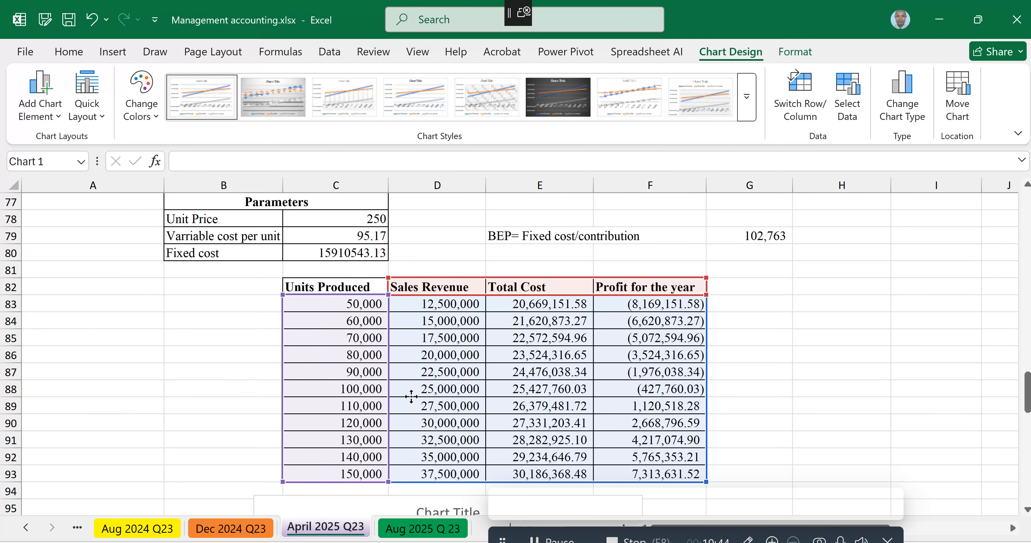
scroll(411, 396, down, 7)
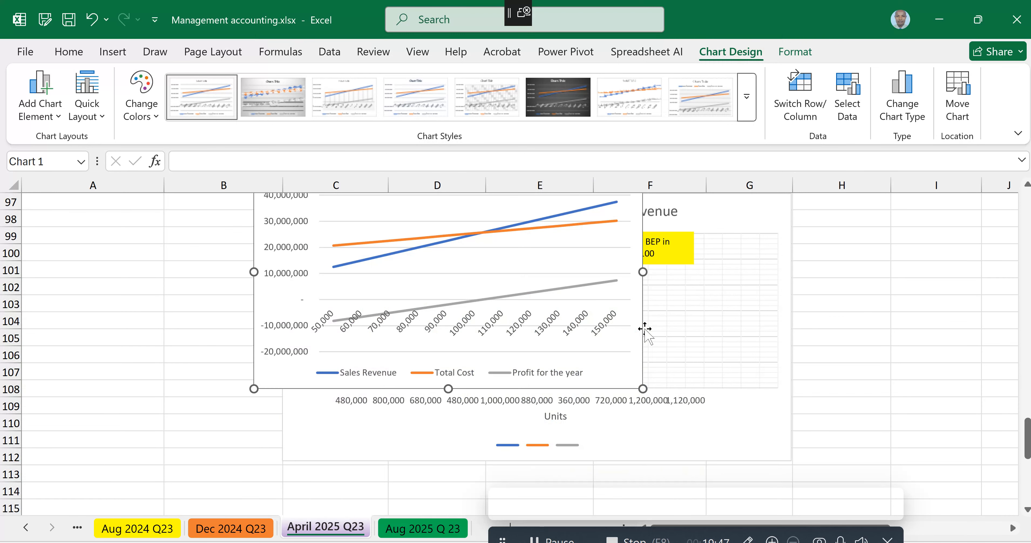
scroll(643, 334, up, 1)
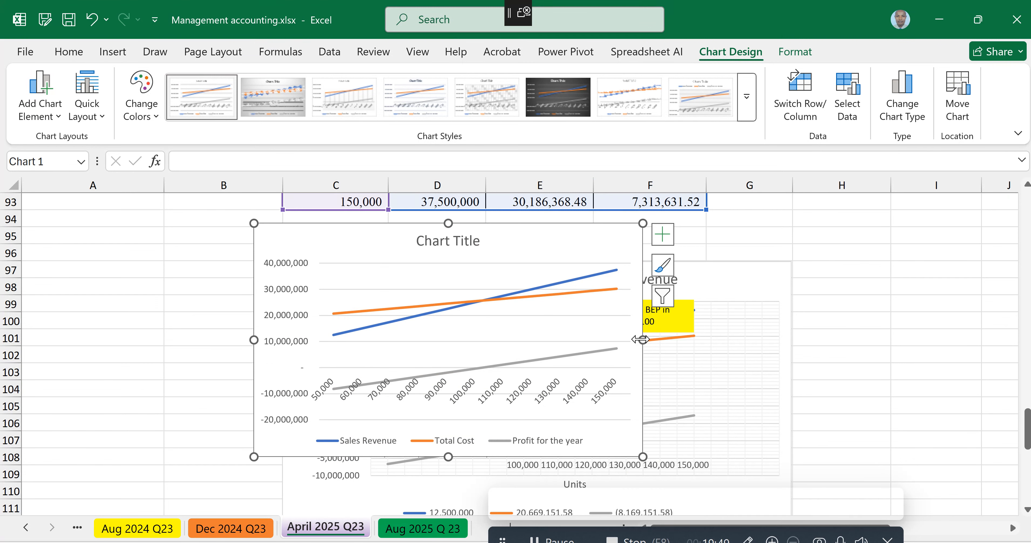
click(740, 280)
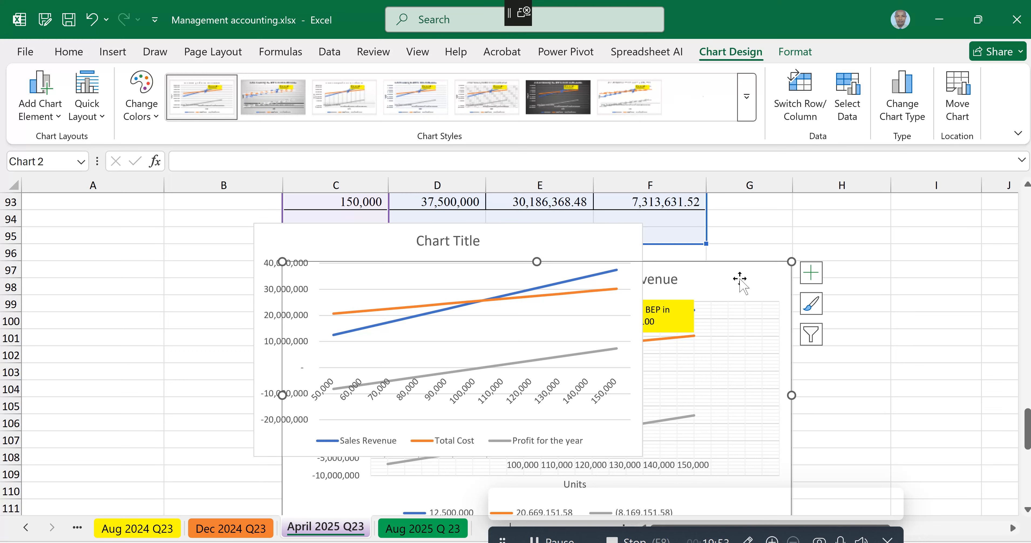
key(Delete)
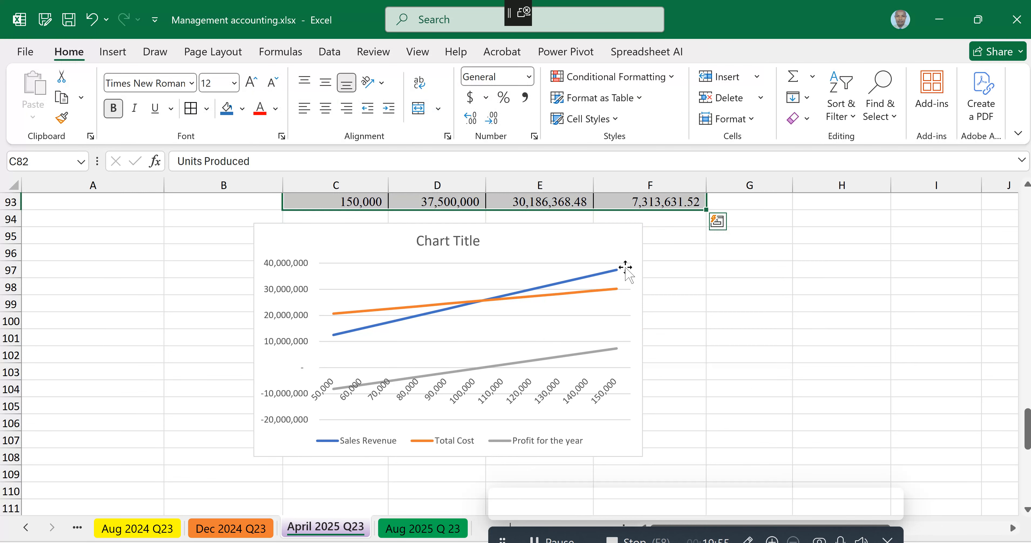
Step: Enlarge the line chart so it extends into column H and down to about row 110
click(625, 268)
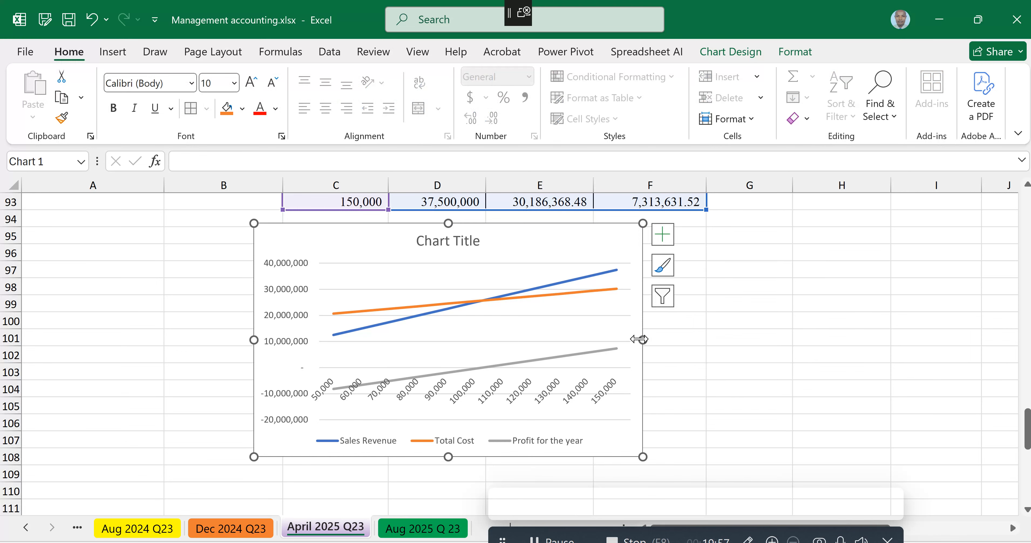
drag(639, 339, 801, 340)
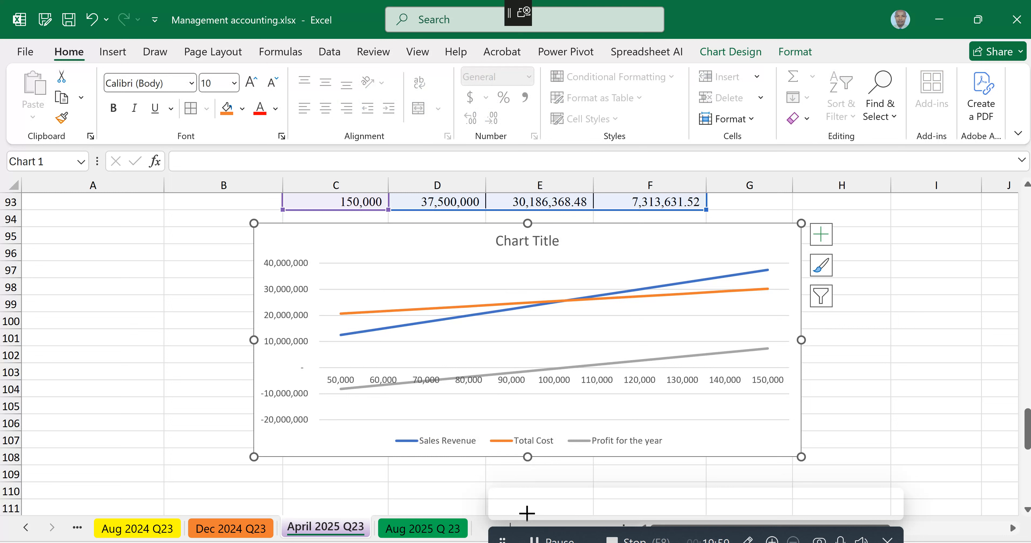
drag(527, 513, 527, 512)
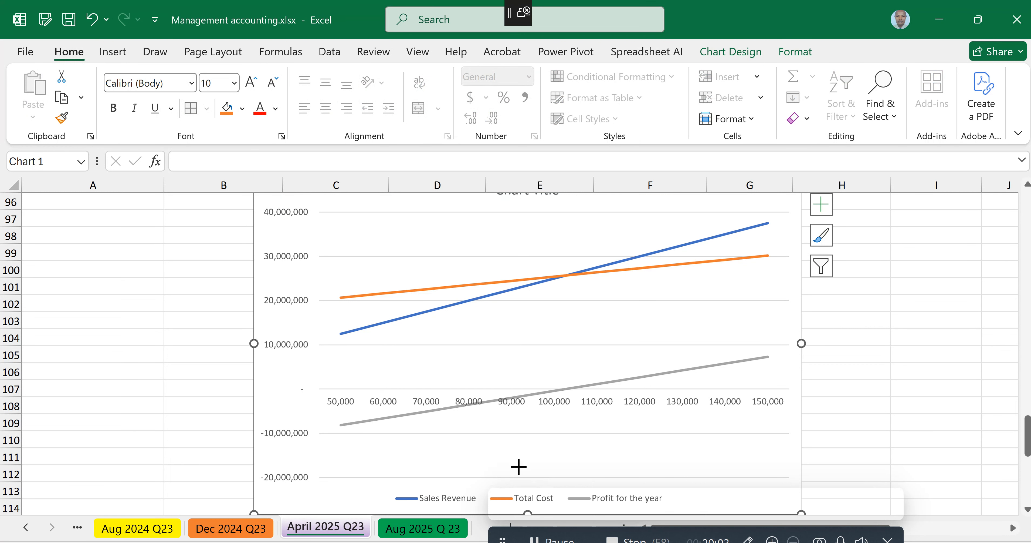
drag(519, 466, 520, 467)
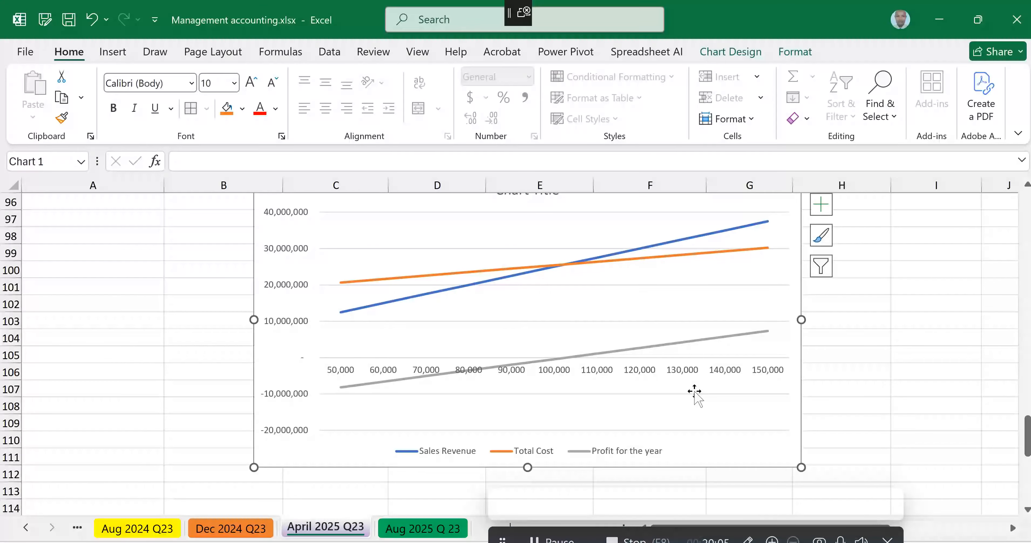
scroll(694, 394, up, 2)
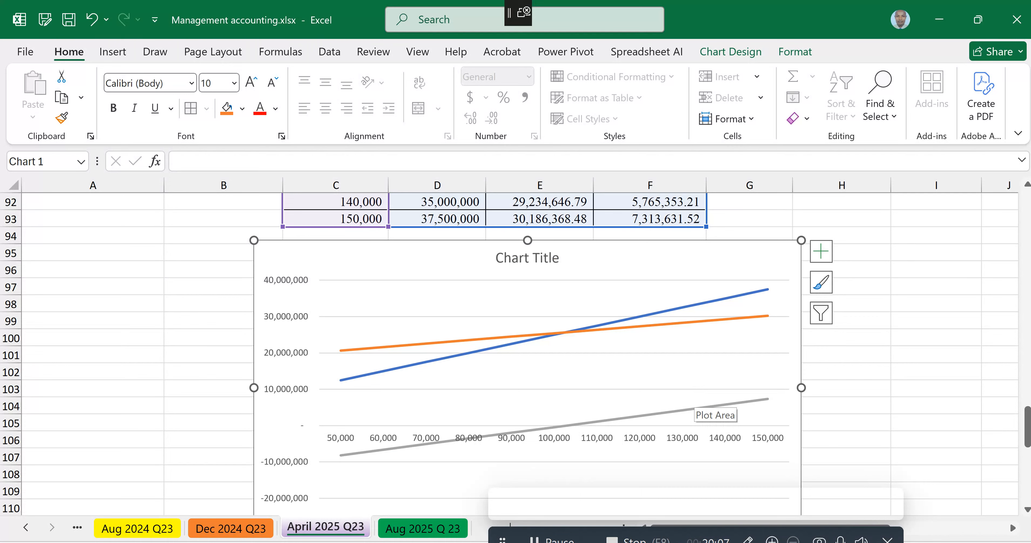
scroll(612, 422, down, 1)
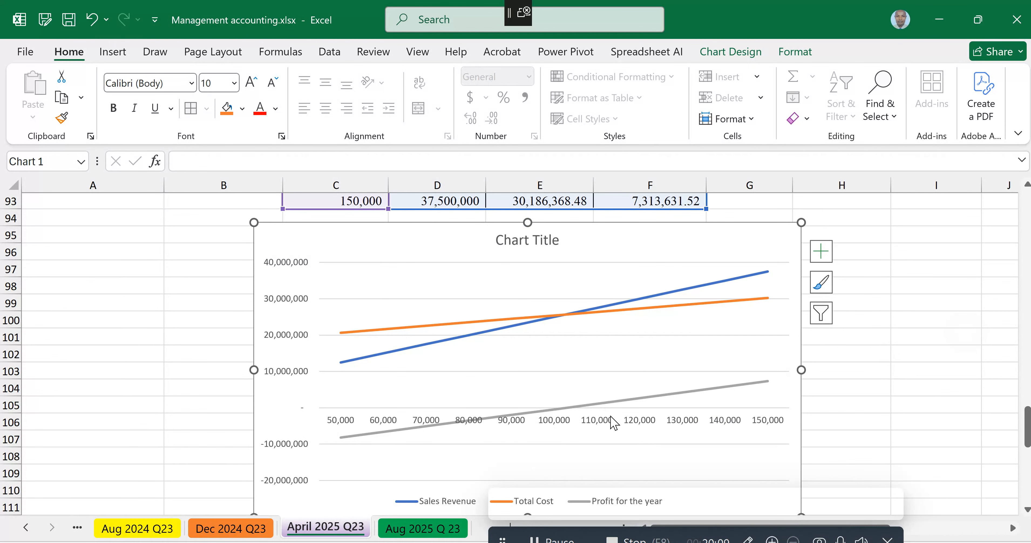
scroll(525, 476, down, 2)
scroll(525, 476, down, 1)
drag(528, 451, 524, 434)
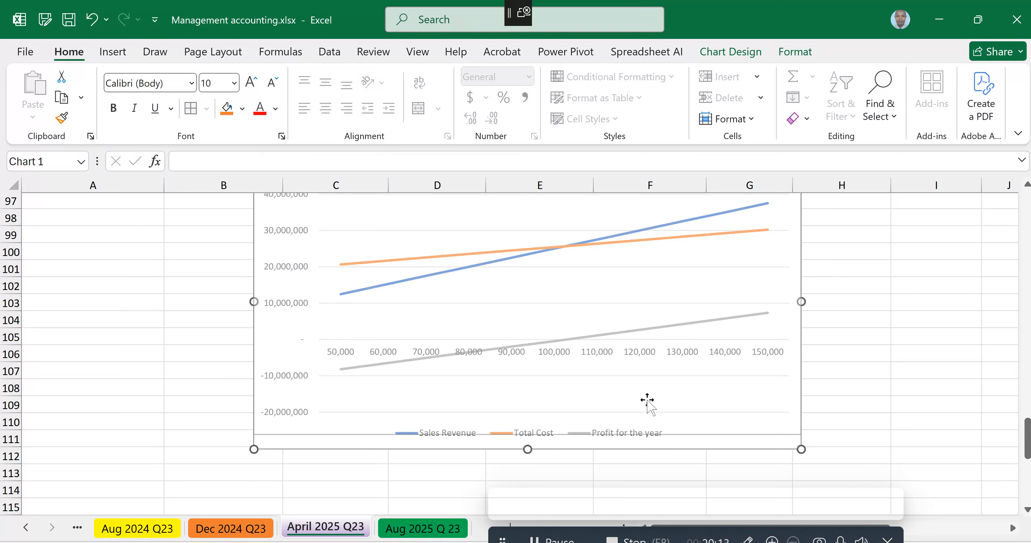
scroll(648, 400, up, 2)
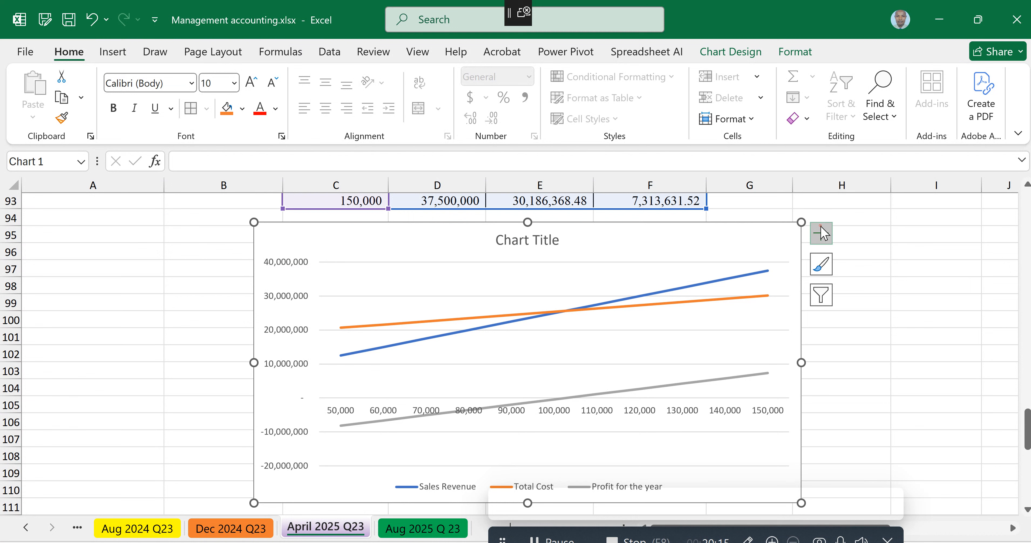
Step: Add axis titles to the chart and show only the primary minor horizontal and primary minor vertical gridlines
click(821, 232)
click(850, 277)
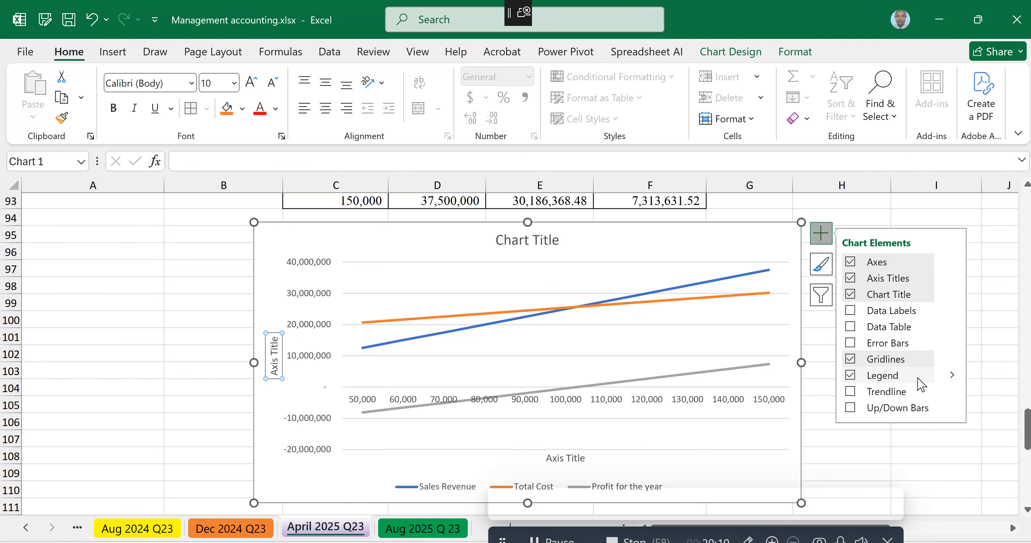
mouse_move(948, 360)
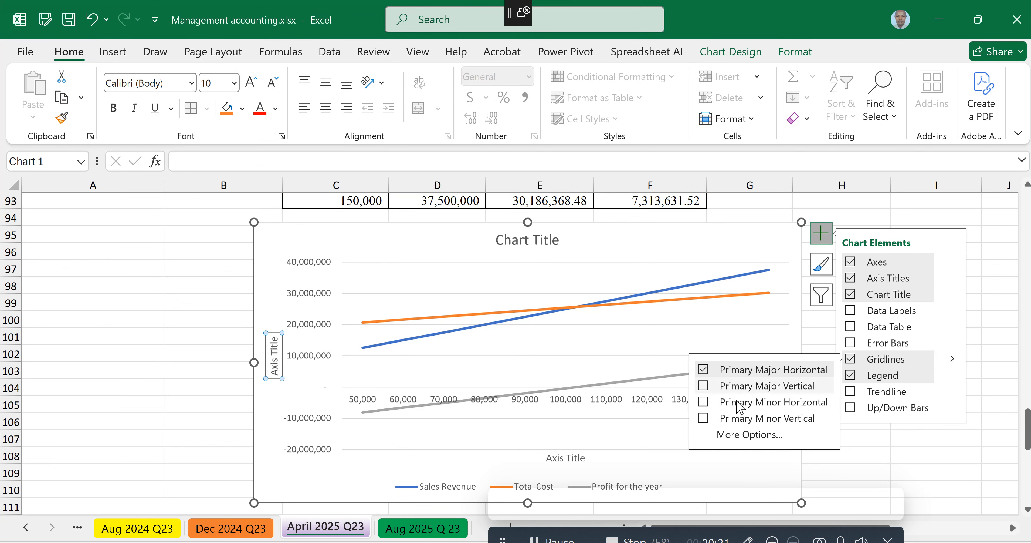
click(703, 418)
click(703, 401)
click(704, 370)
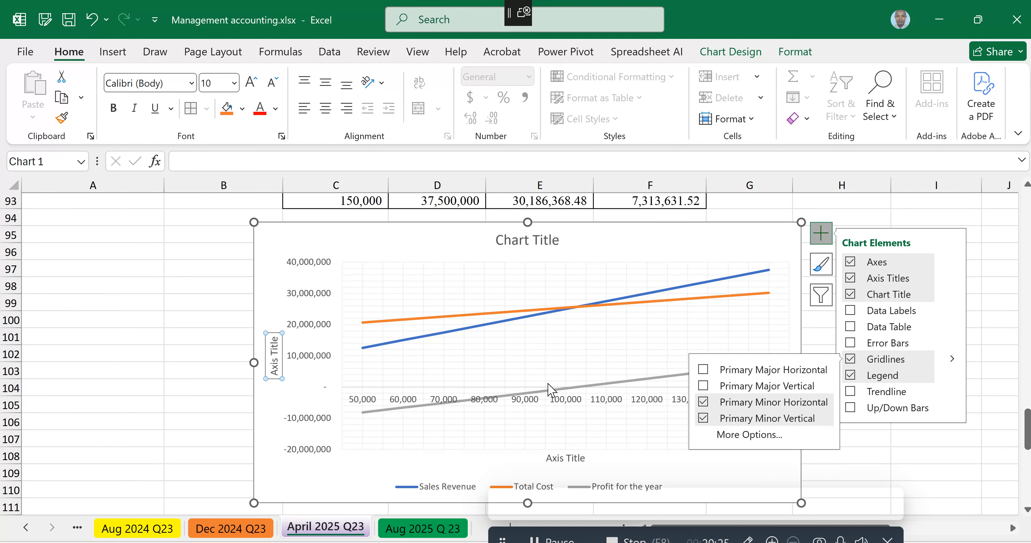
Step: Name the chart's horizontal axis Units and its vertical axis Amount
click(566, 457)
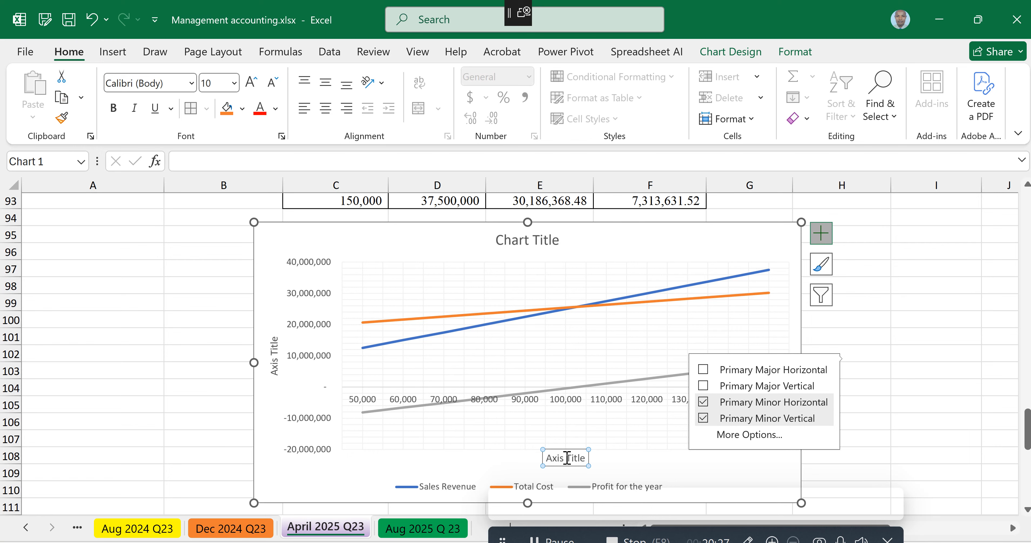
text(Units)
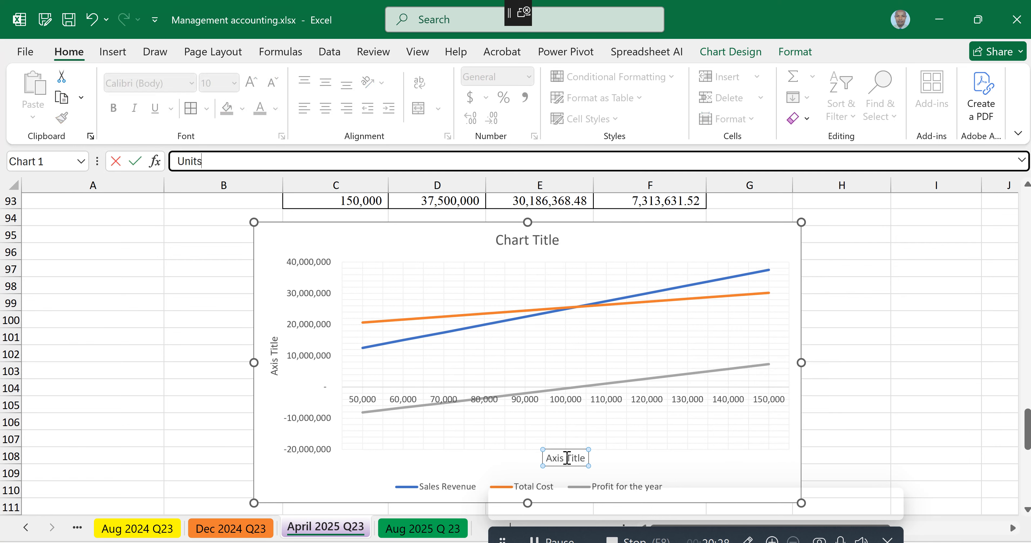
click(273, 365)
text(Amount)
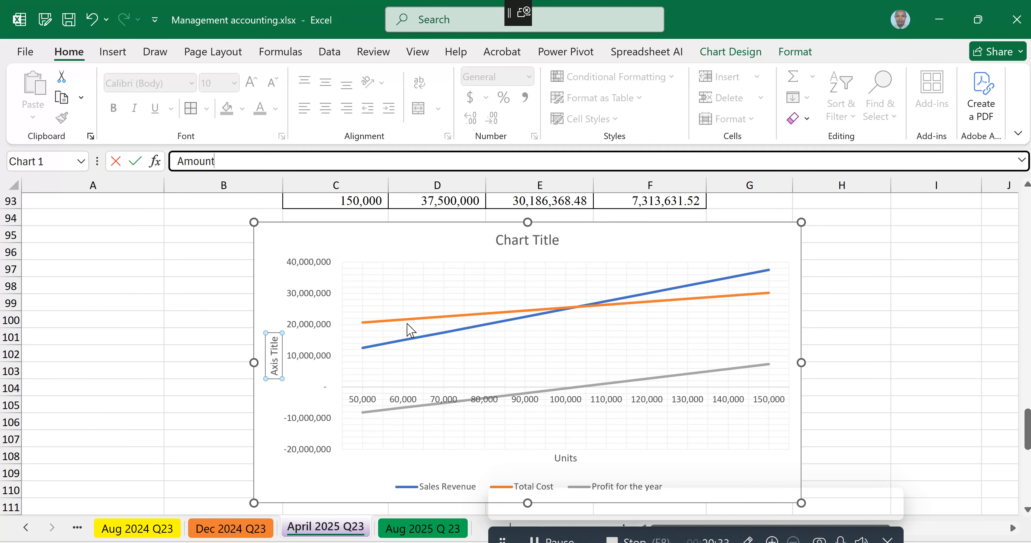
key(Return)
Step: Set the chart title to "A chart showing BEP in Units and in Revenue"
click(521, 244)
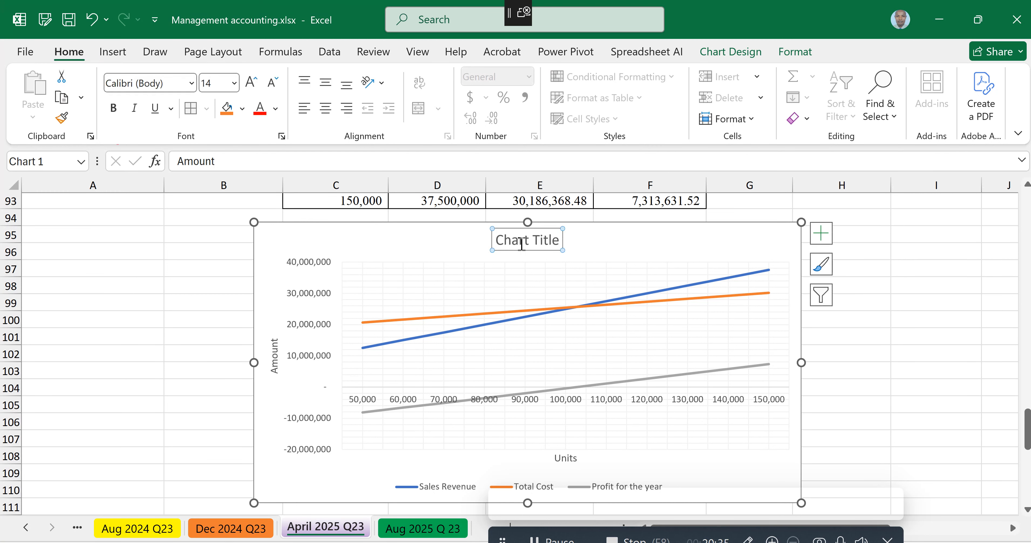
text(A chart)
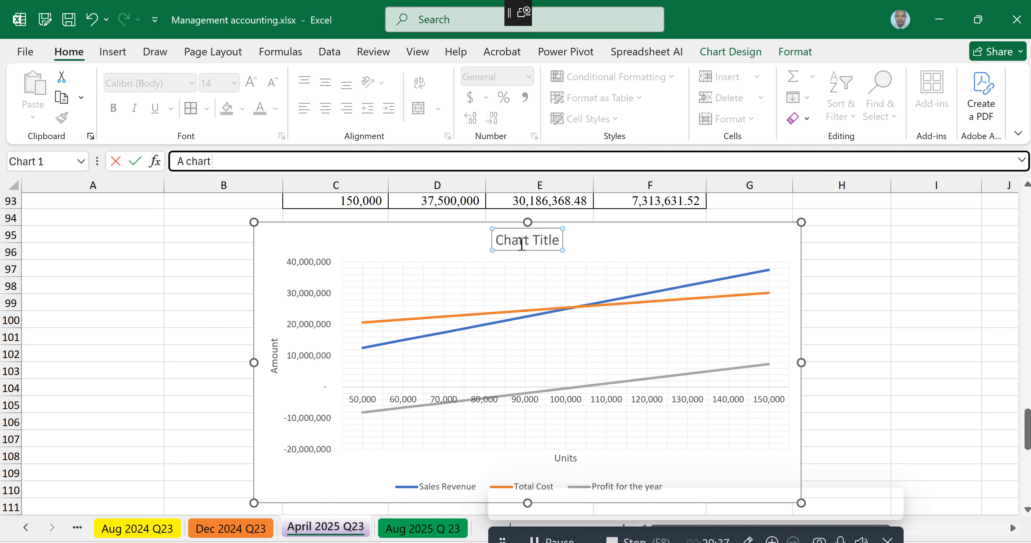
text( showing BEP in U)
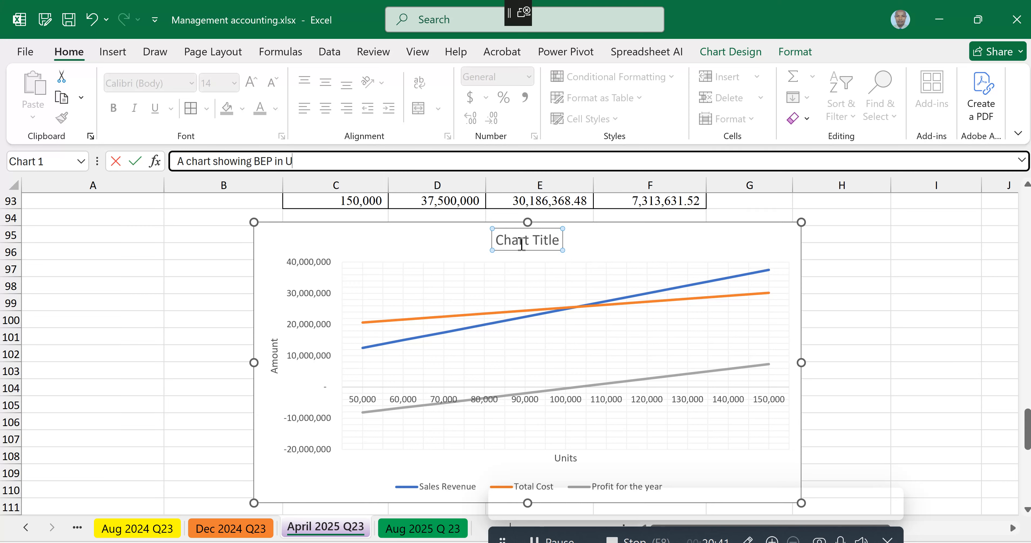
text(nits and in Revenue)
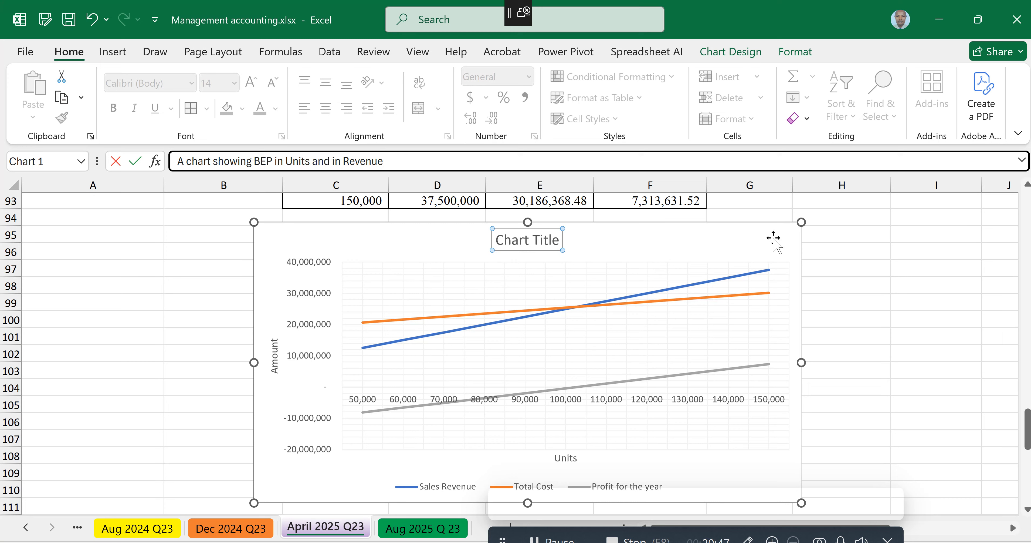
click(747, 238)
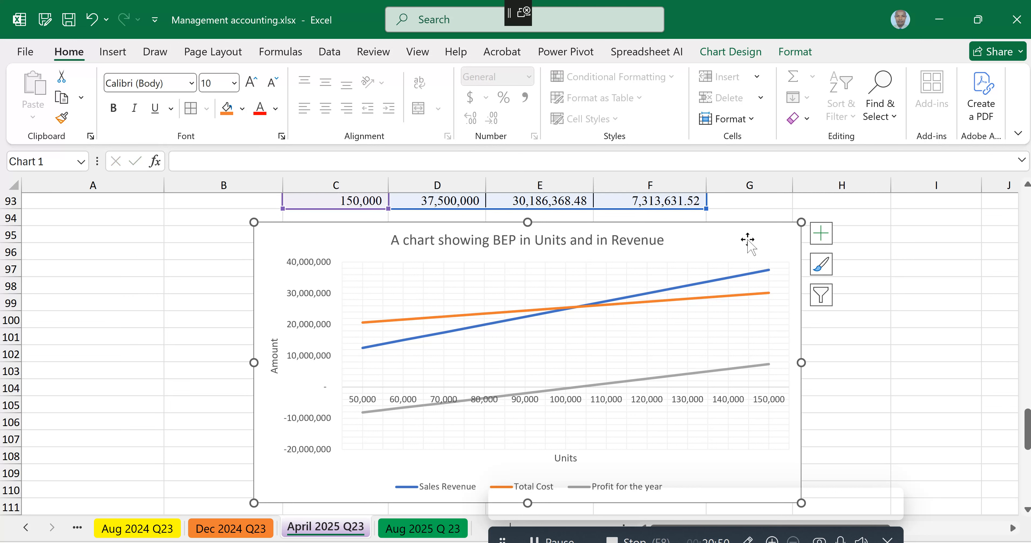
Step: Examine the point on the chart where the Total Cost line crosses the Sales Revenue line and the profit line near zero
click(574, 307)
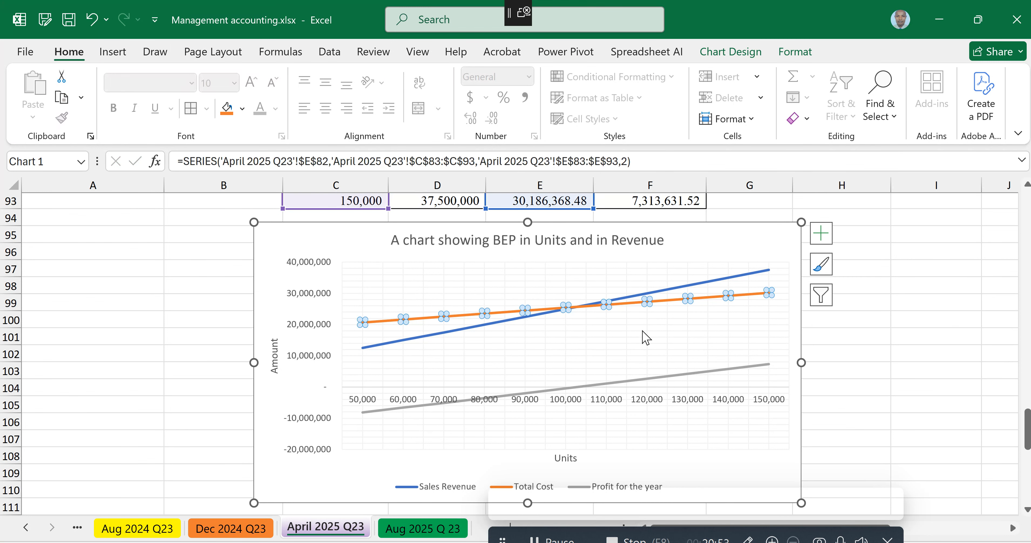
click(716, 239)
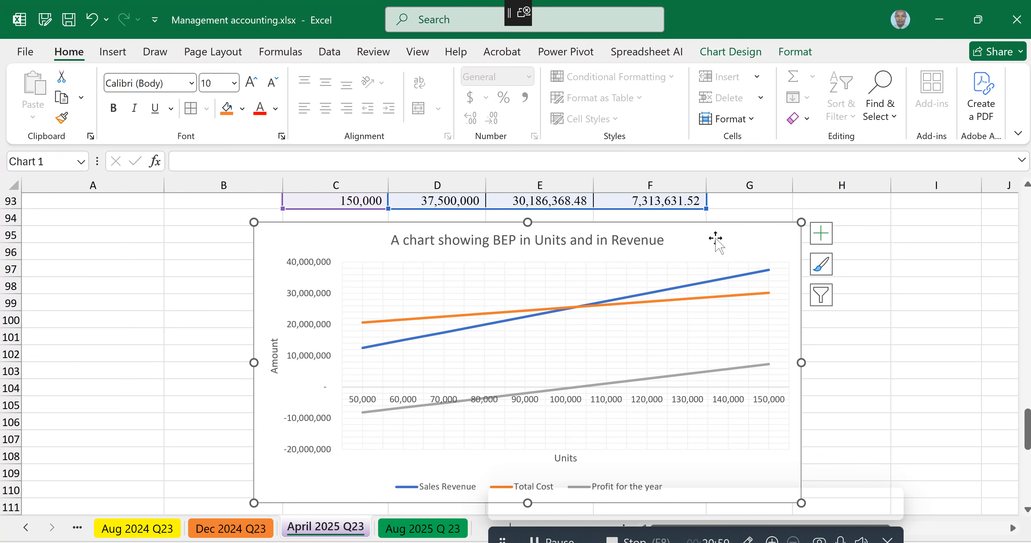
click(573, 309)
click(572, 309)
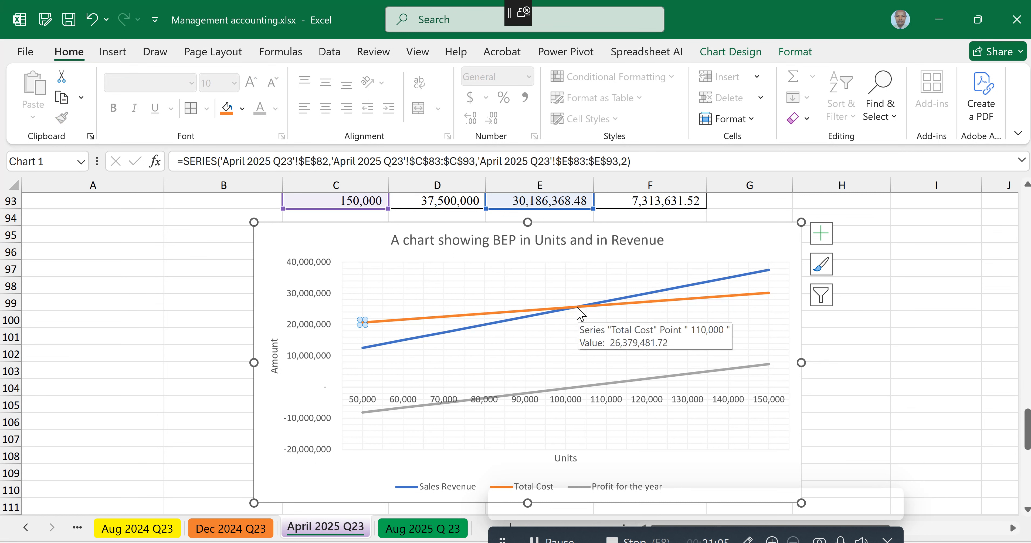
click(578, 311)
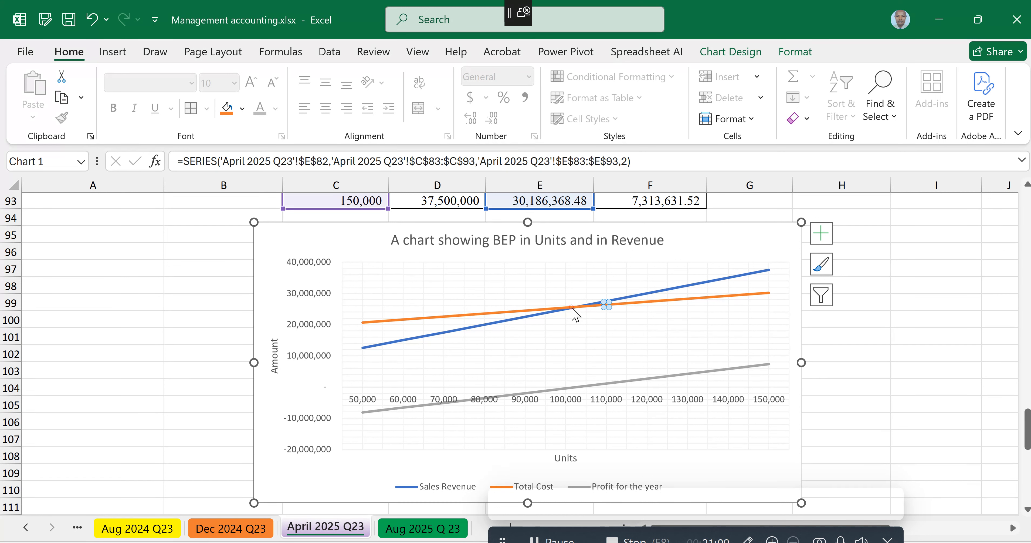
click(566, 310)
mouse_move(581, 306)
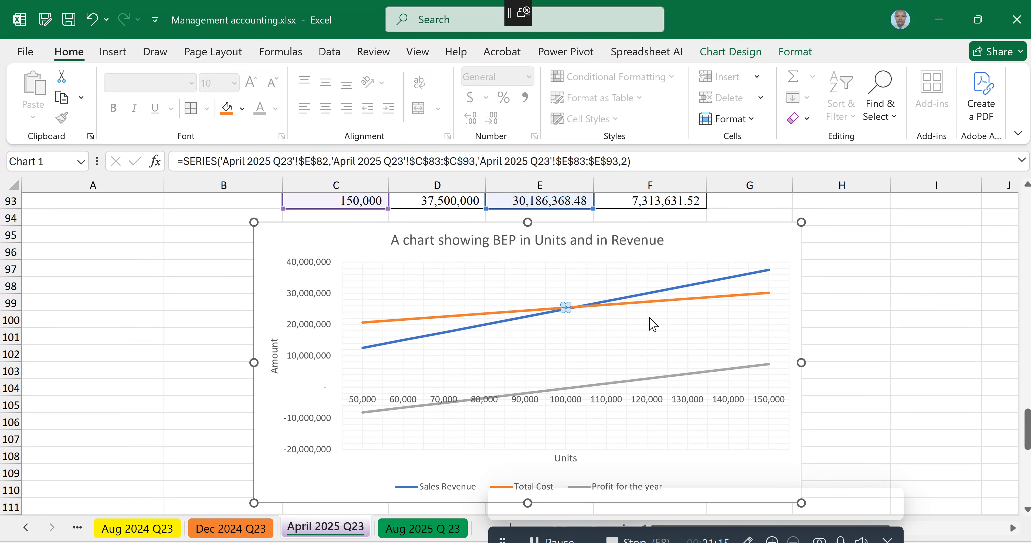
key(Escape)
click(572, 307)
click(566, 307)
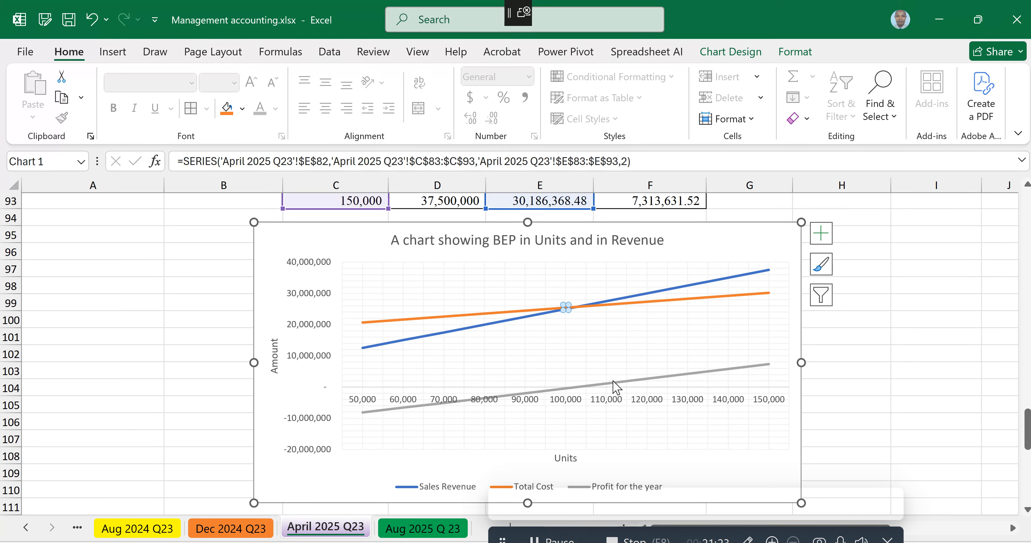
mouse_move(614, 381)
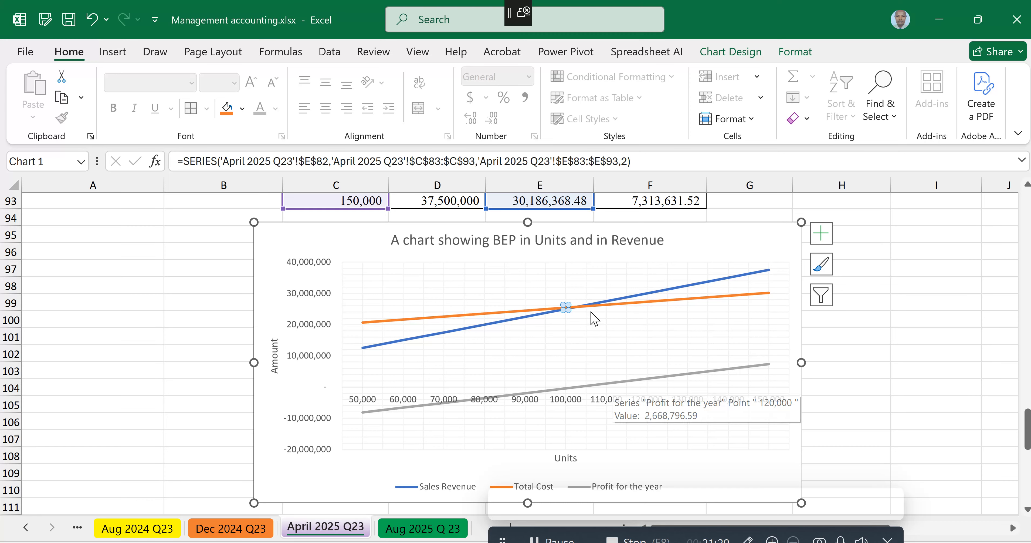
click(596, 269)
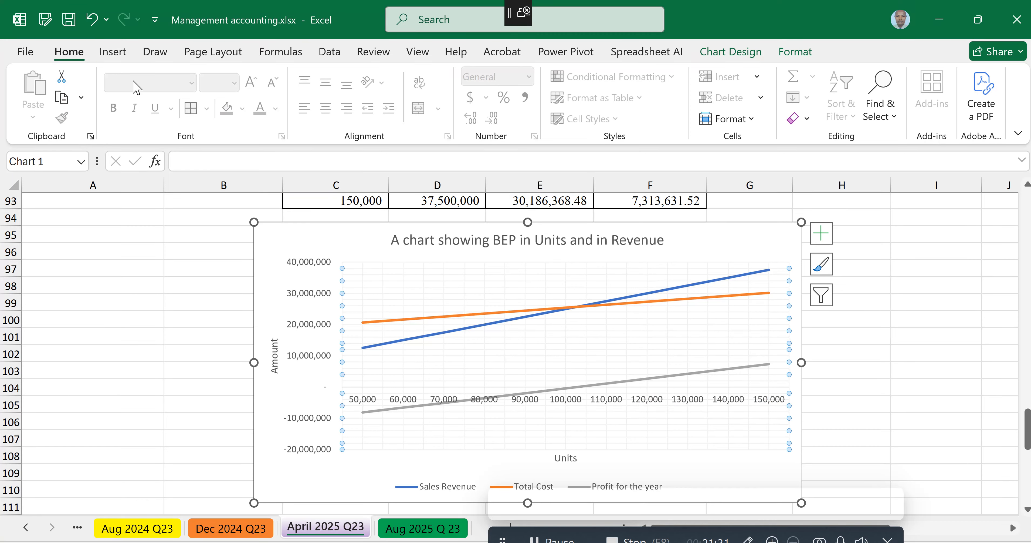
Step: Insert a text box in the chart just above the crossing of the revenue and cost lines, reading "BEP in units"
click(113, 52)
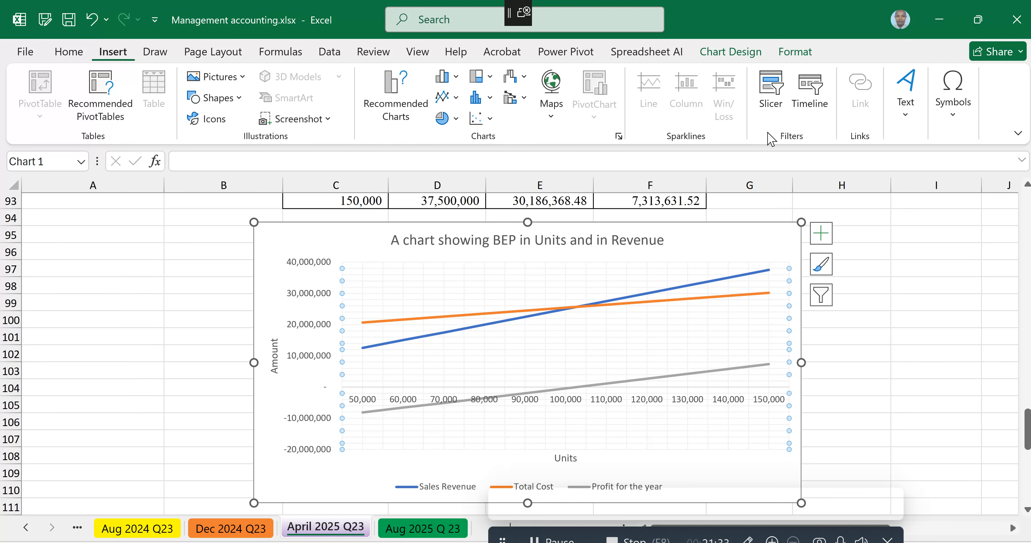
click(904, 101)
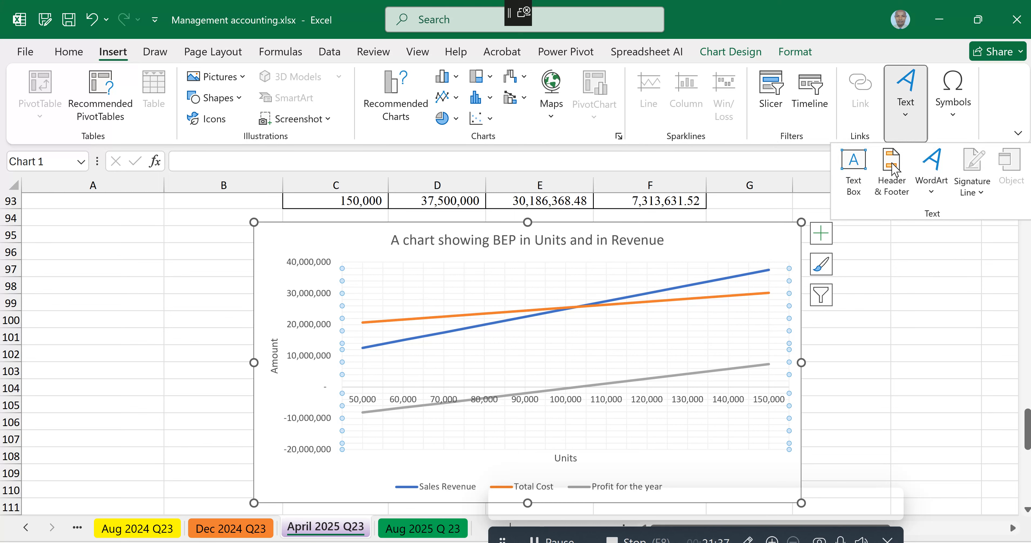
click(855, 185)
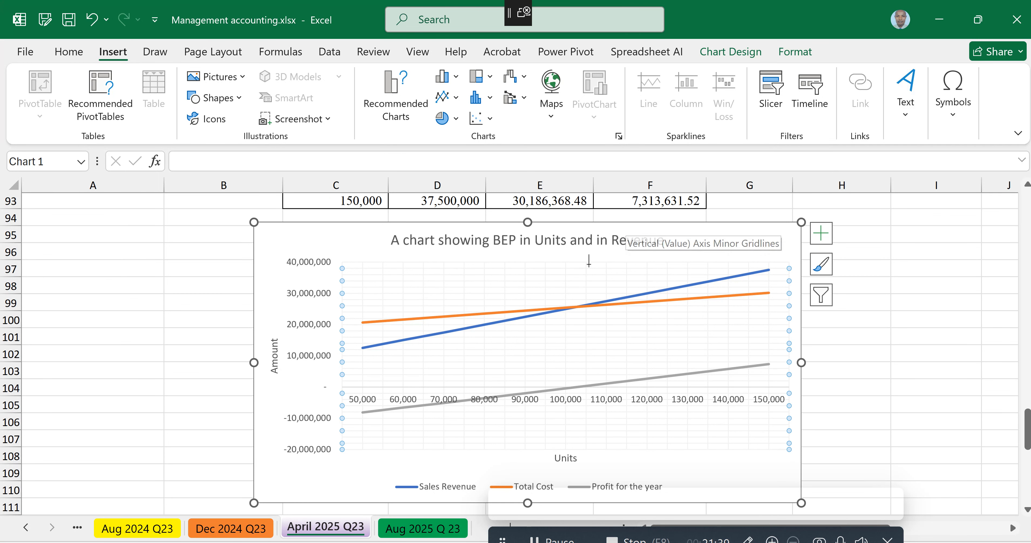
drag(580, 277, 694, 255)
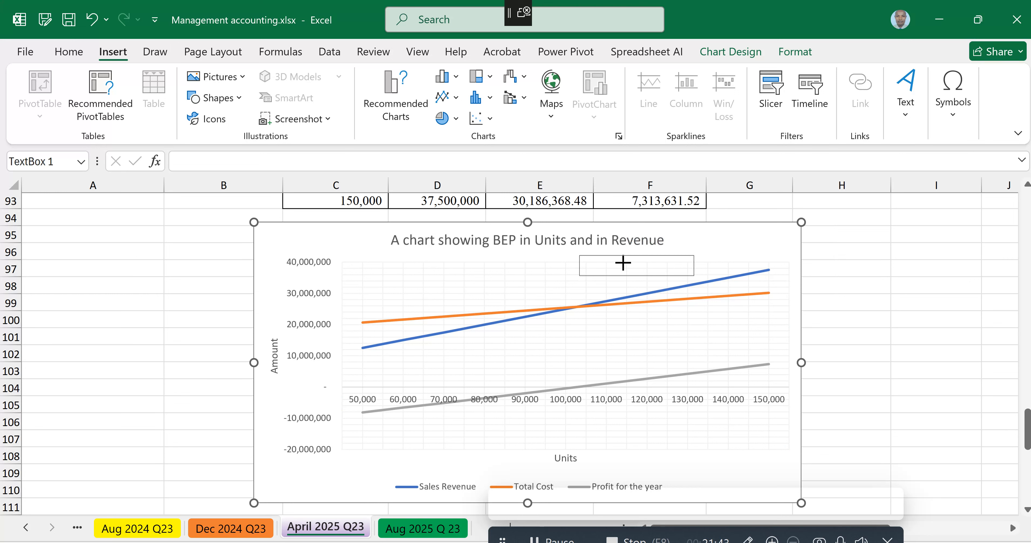
text(BEP in units)
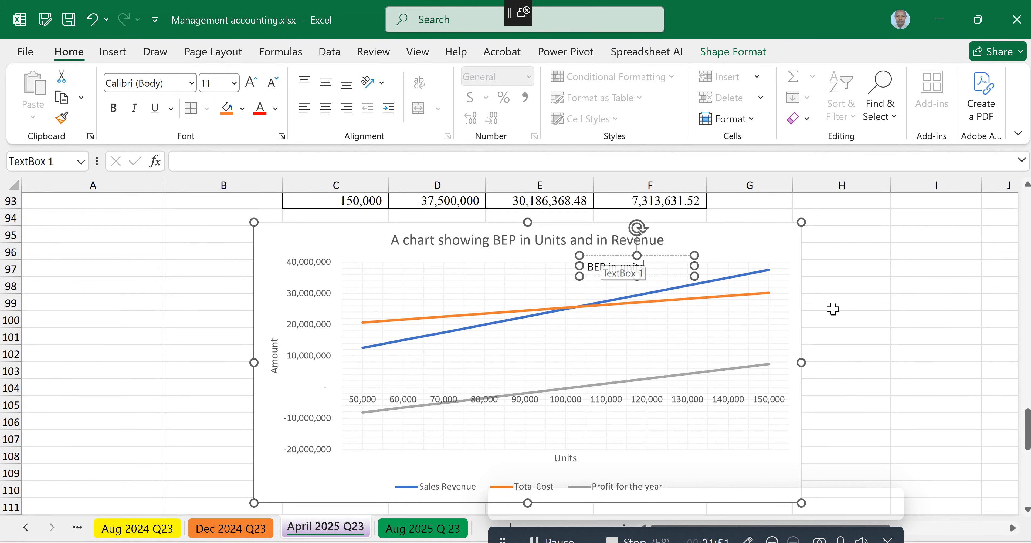
Step: Extend the chart's text box to read "BEP in units 102,000, BEP in Revenue", with the text at size 8
scroll(852, 305, up, 5)
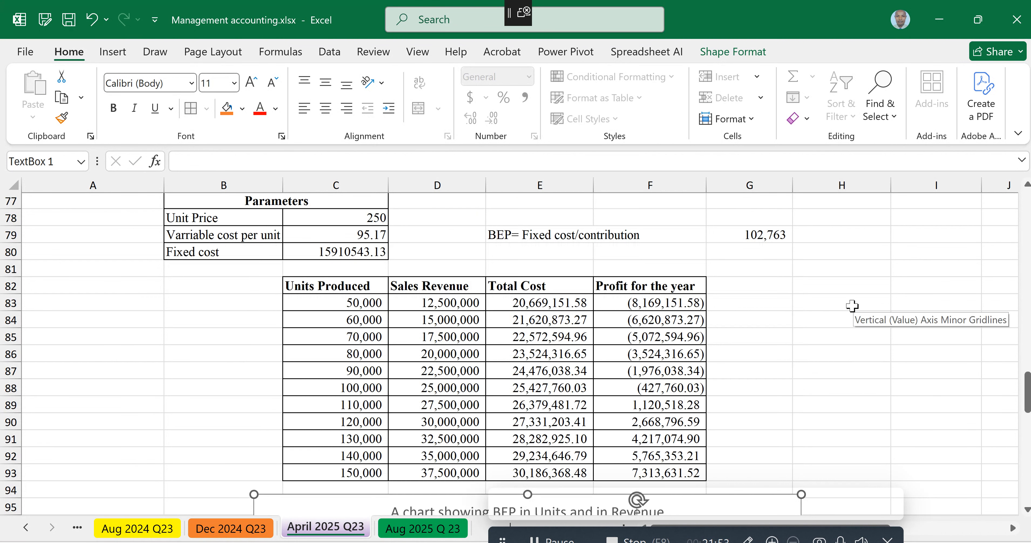
scroll(852, 305, down, 3)
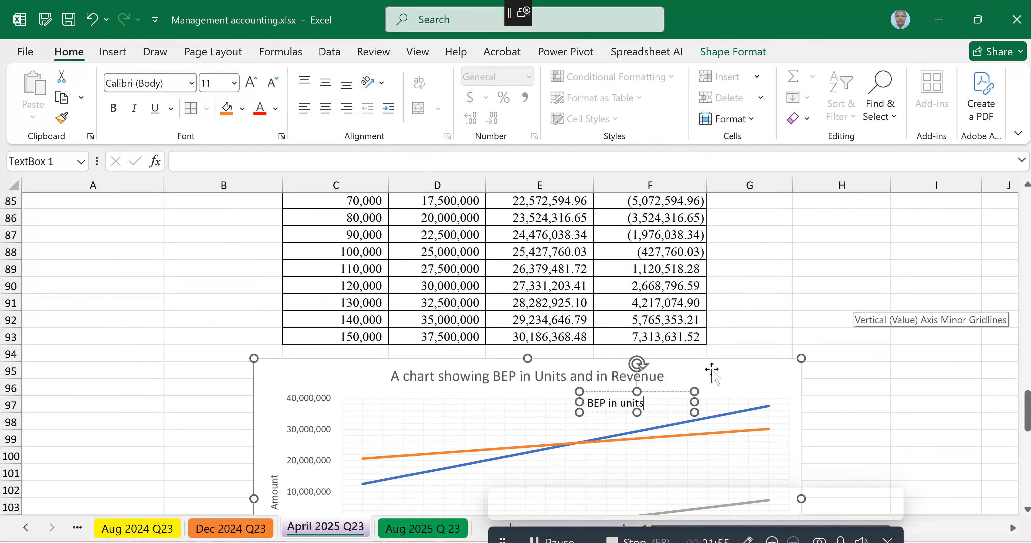
scroll(565, 468, down, 2)
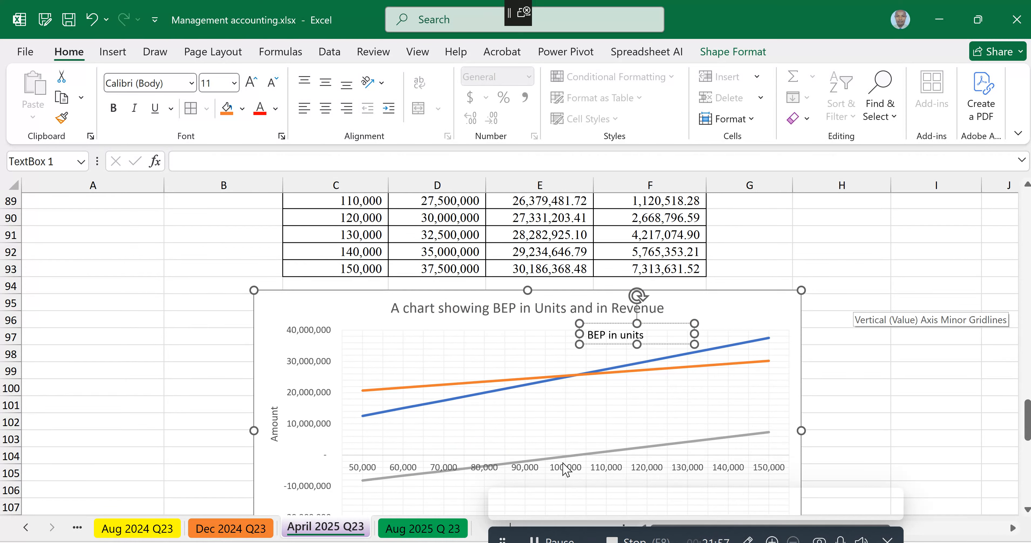
mouse_move(580, 461)
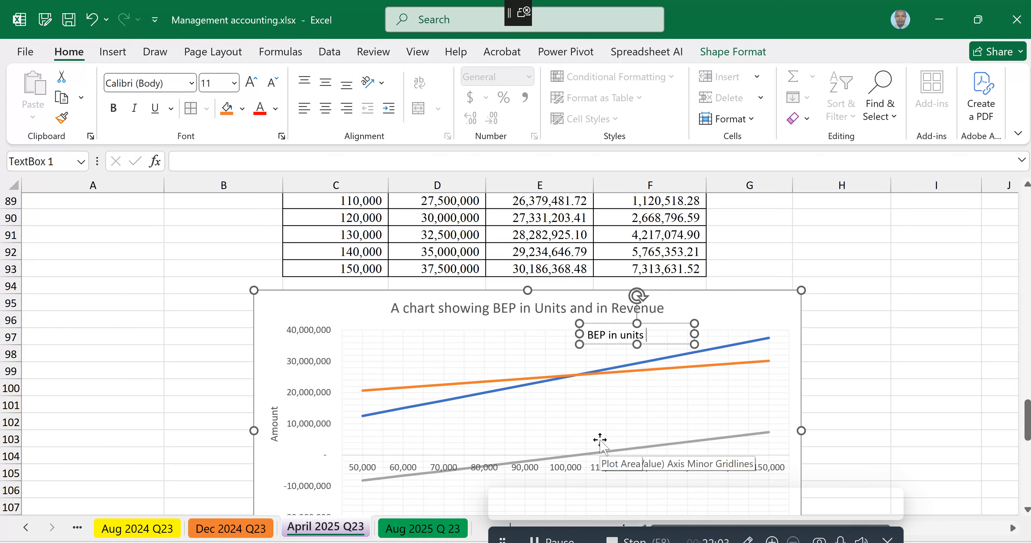
text(102,000)
click(685, 336)
click(684, 336)
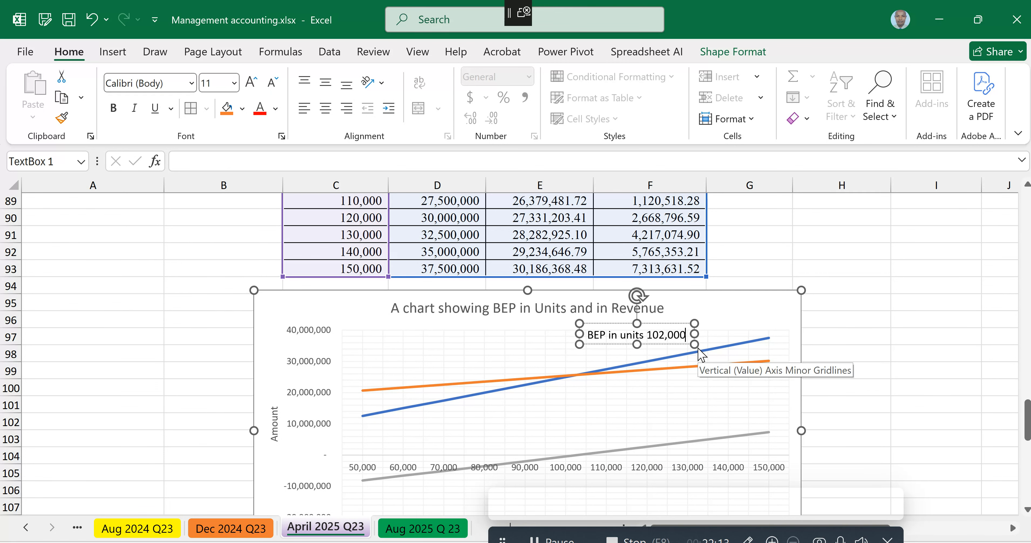
text(, BEP)
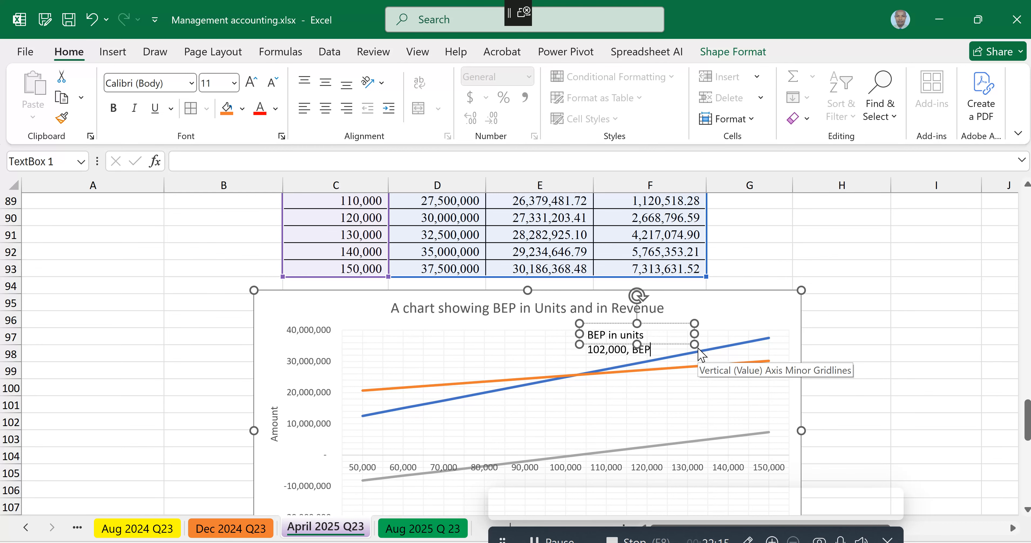
text( in Revenue)
click(901, 371)
Step: Calculate the breakeven revenue in cell I79 by multiplying the breakeven units in G79 by the unit price in C78
scroll(901, 371, up, 5)
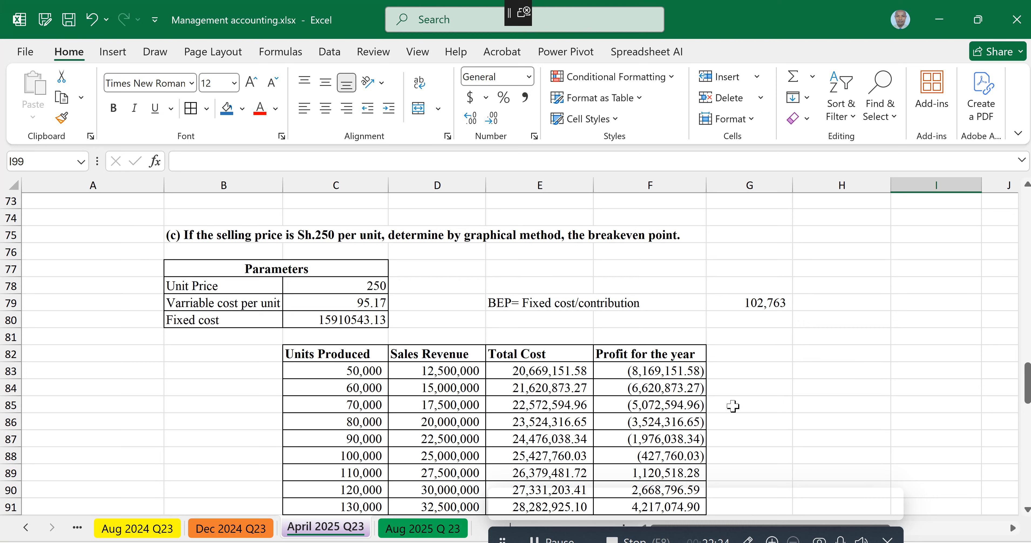
scroll(707, 402, down, 7)
scroll(561, 305, down, 1)
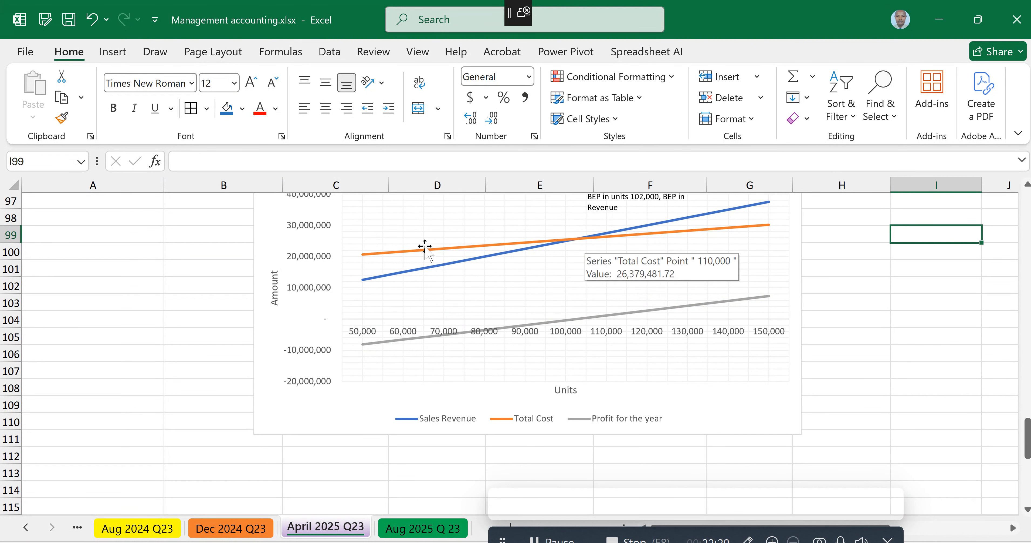
scroll(912, 263, up, 7)
click(920, 235)
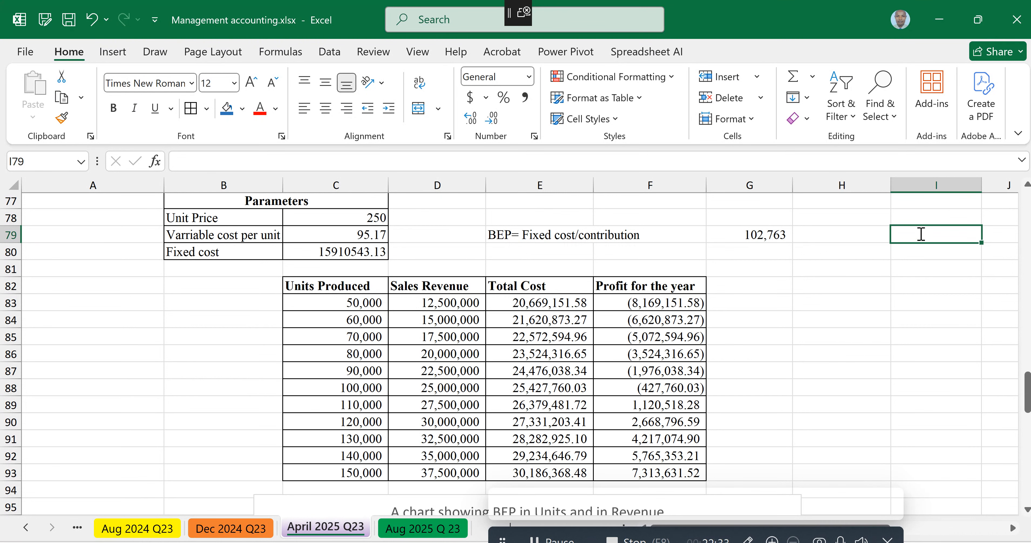
text(=)
click(761, 236)
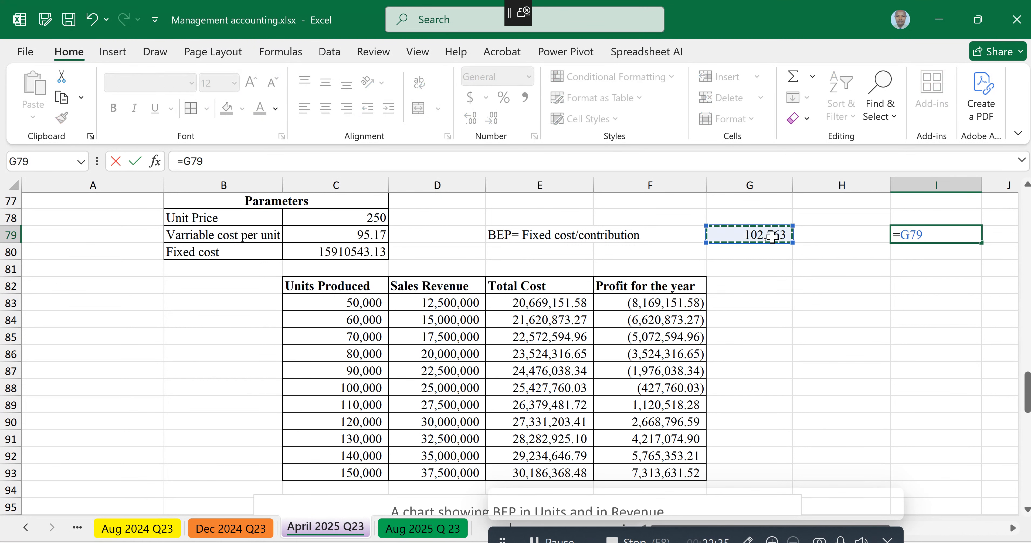
text(*)
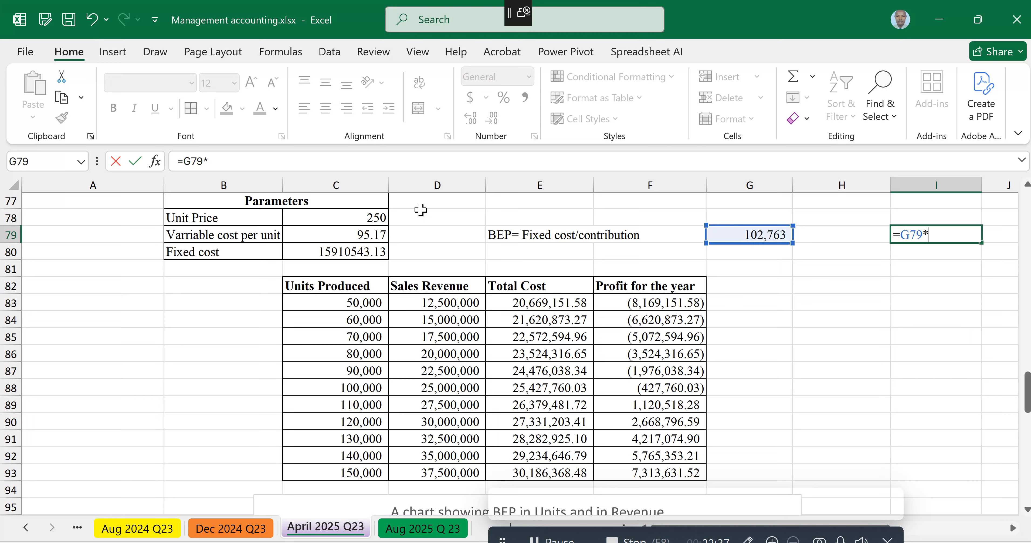
click(333, 216)
key(Return)
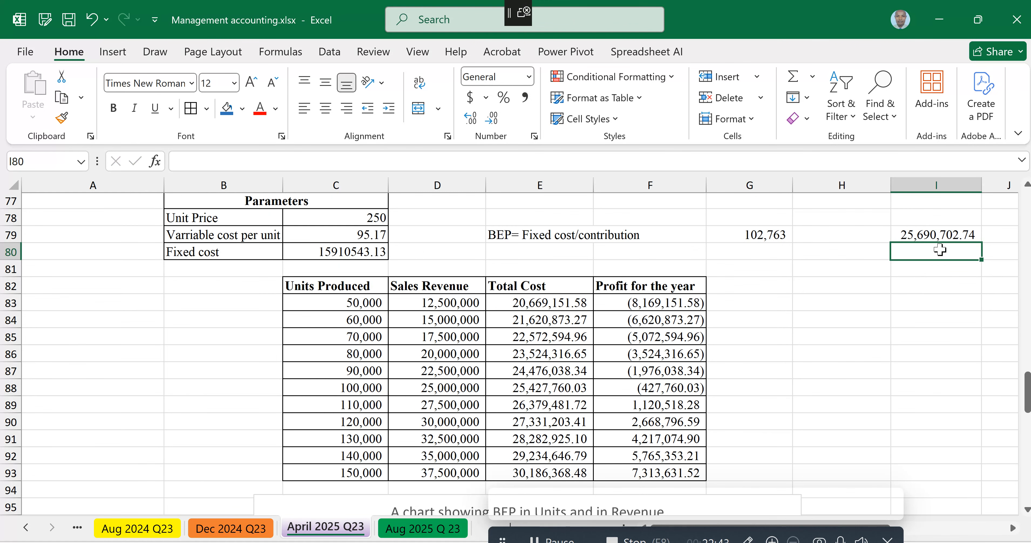
Step: Add 25,000,000 after "Revenue" in the chart's text box and give the box a light yellow fill
scroll(727, 378, down, 3)
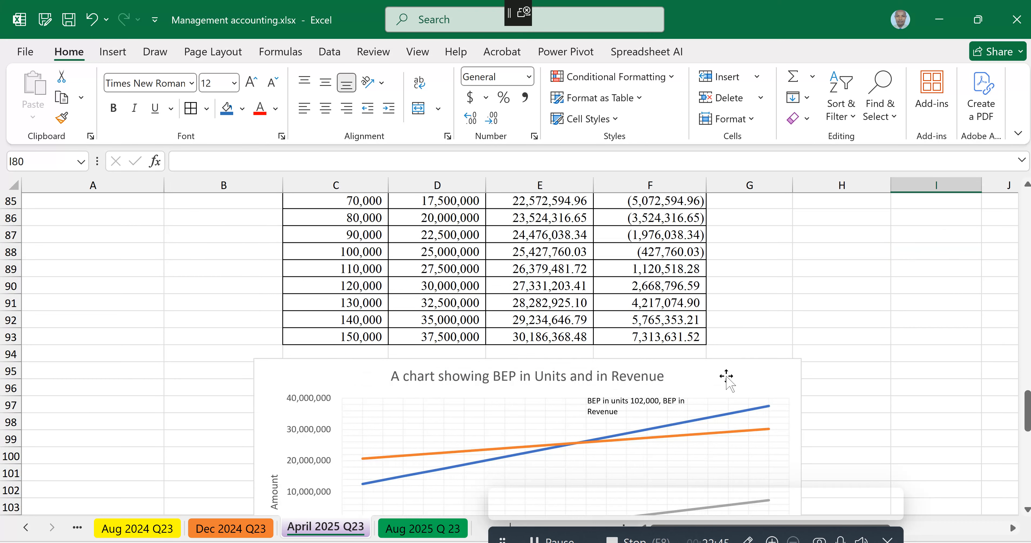
scroll(726, 378, down, 3)
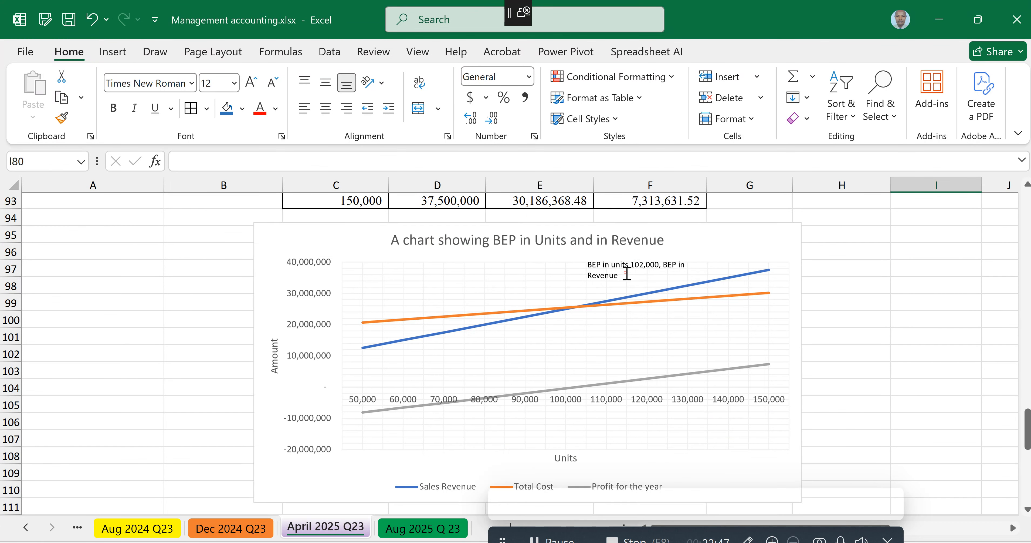
click(627, 274)
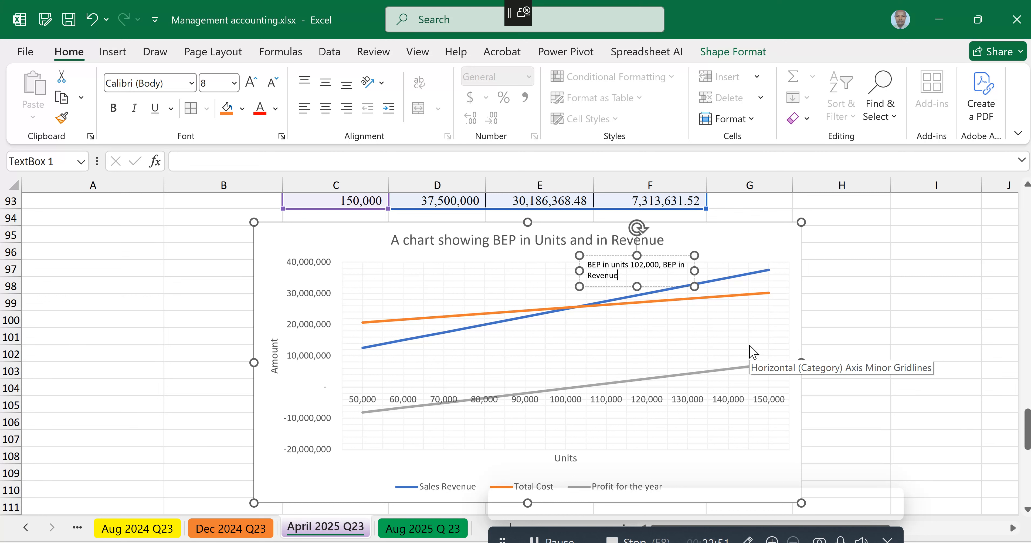
text(25,000,000)
click(926, 278)
click(610, 271)
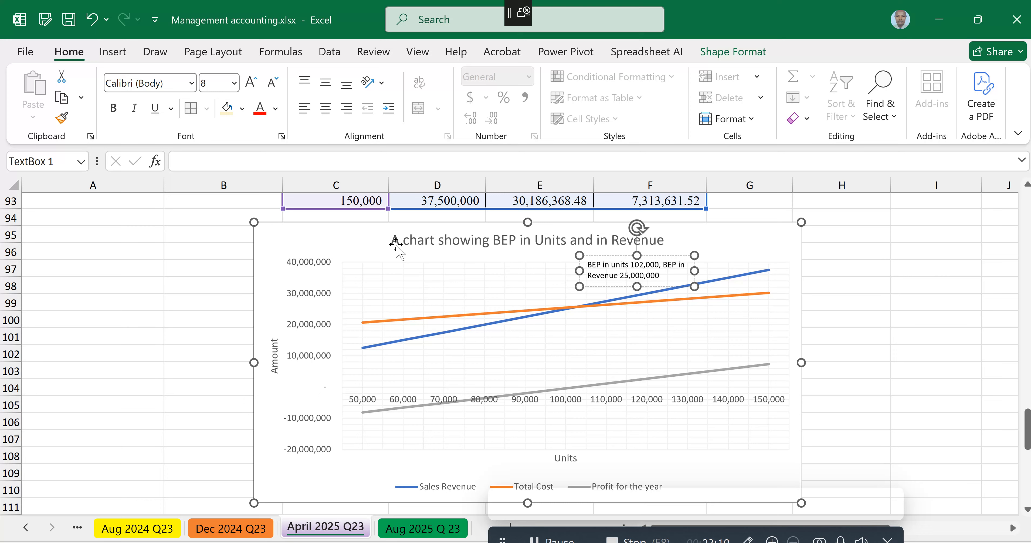
Step: Draw a straight arrow from beside the breakeven text box down to the crossing of the revenue and cost lines
click(112, 52)
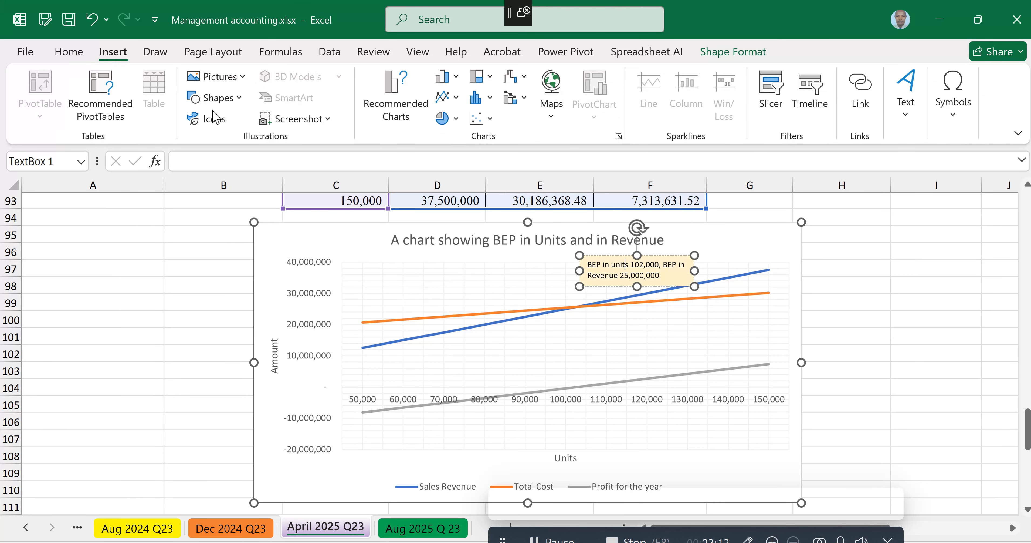
click(240, 105)
click(214, 216)
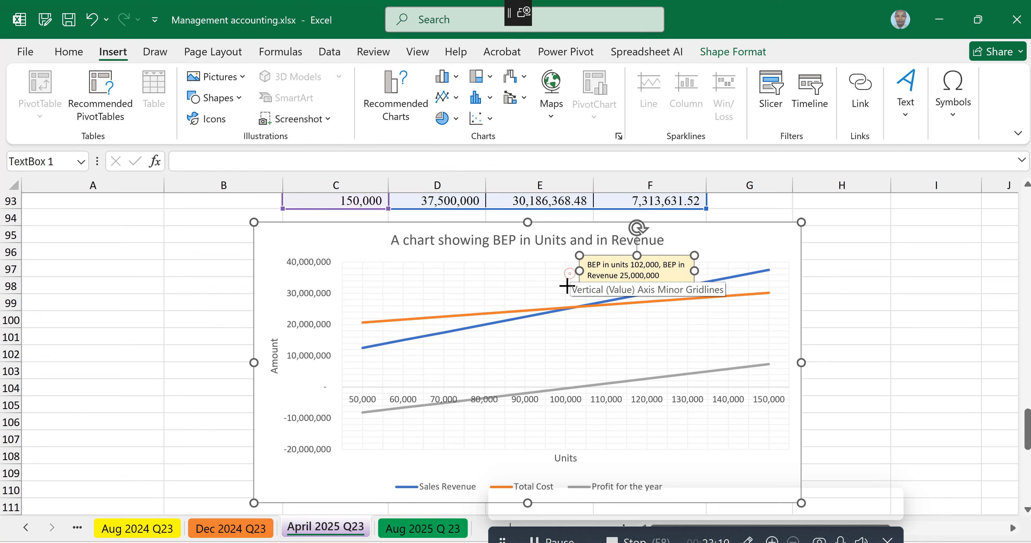
drag(570, 275, 575, 306)
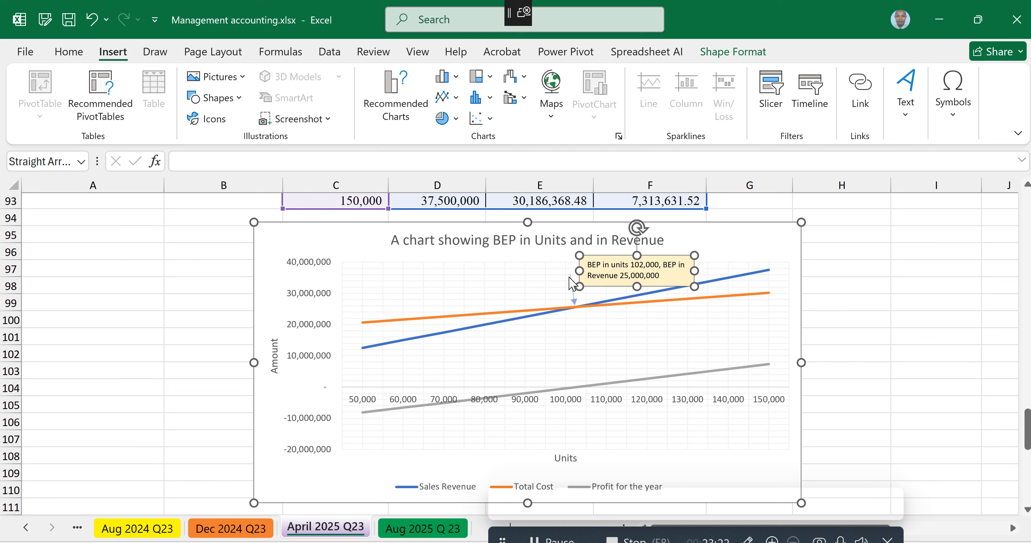
Step: Shift the chart's plot area slightly left and up within the chart
click(588, 265)
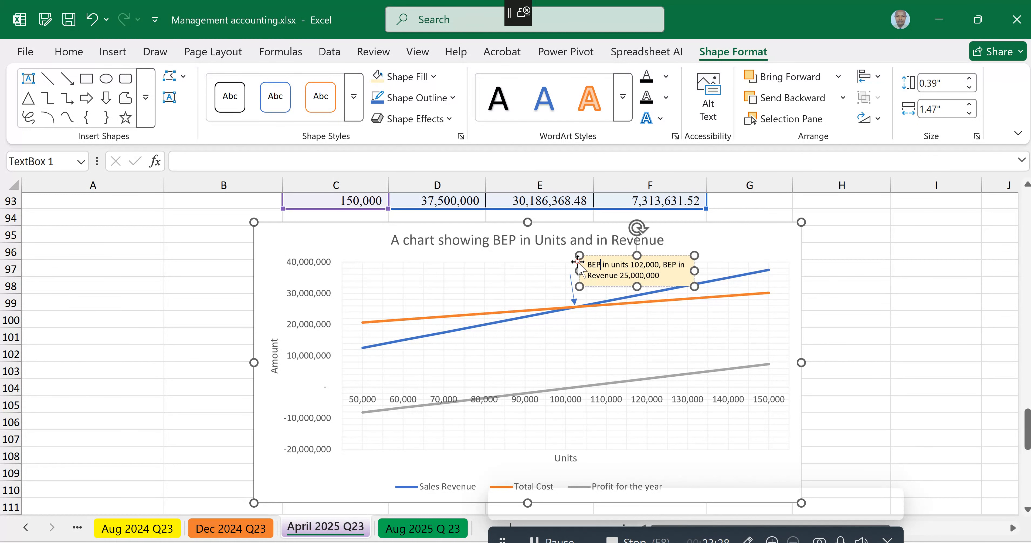
click(672, 344)
drag(671, 343, 693, 327)
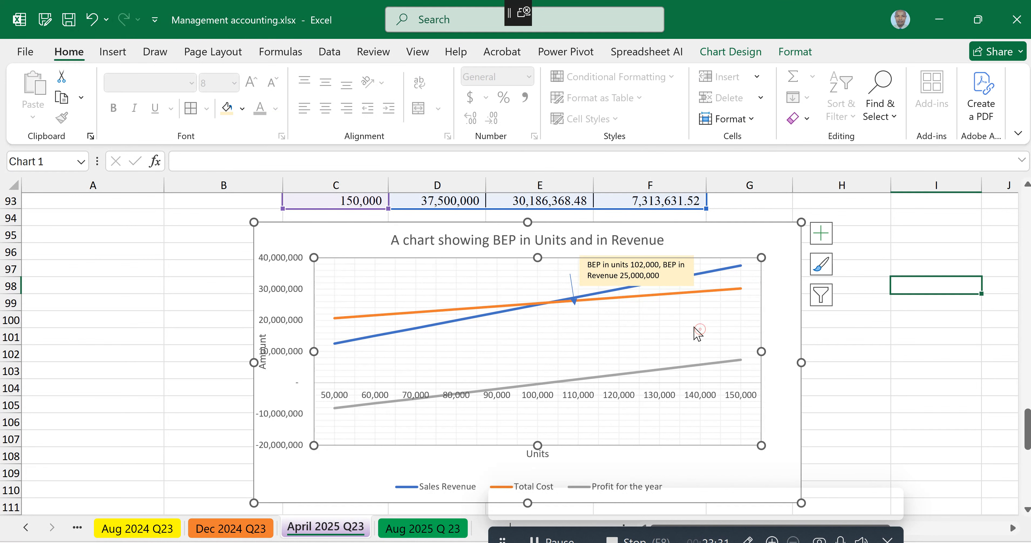
Step: Undo the last move of the chart's plot area and deselect the chart
click(695, 332)
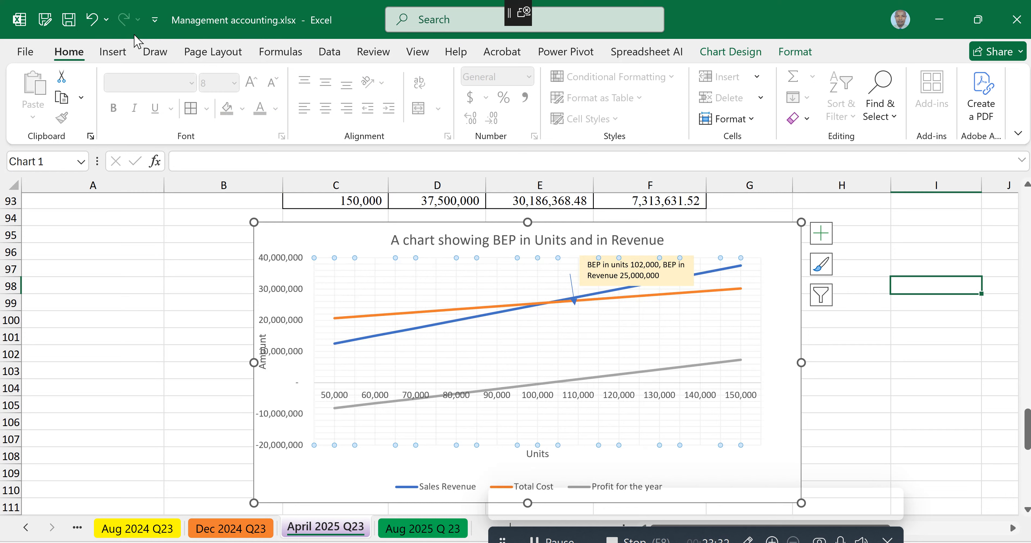
click(92, 20)
click(867, 246)
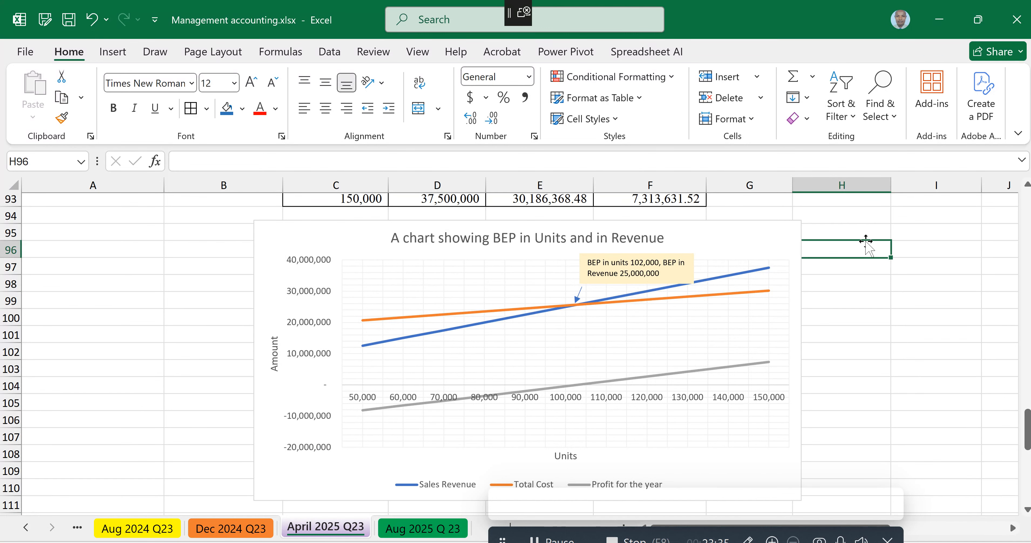
Step: Review the descriptive statistics, regression output, production cost estimates, breakeven calculations and the labelled breakeven chart on the April 2025 Q23 sheet
scroll(508, 352, up, 10)
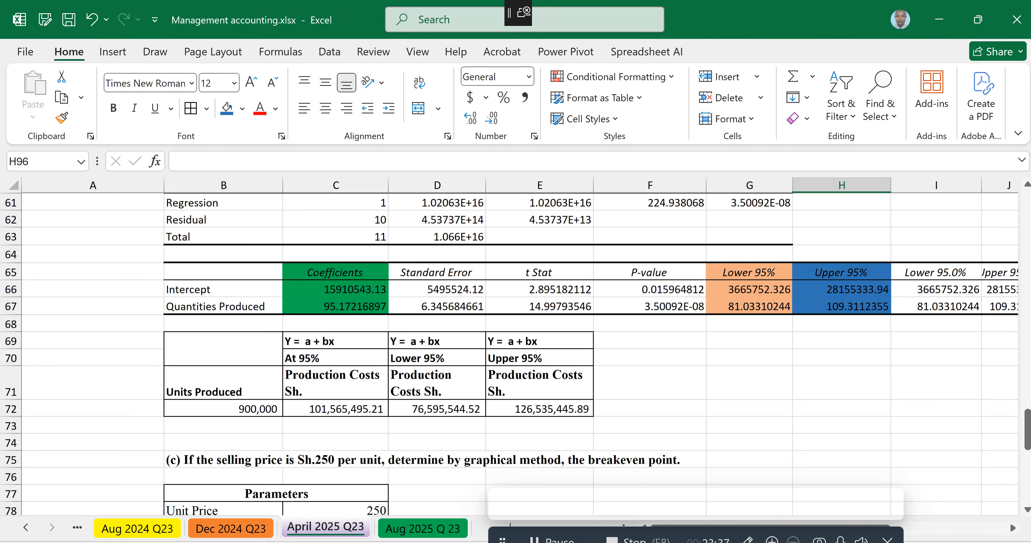
scroll(766, 210, up, 1)
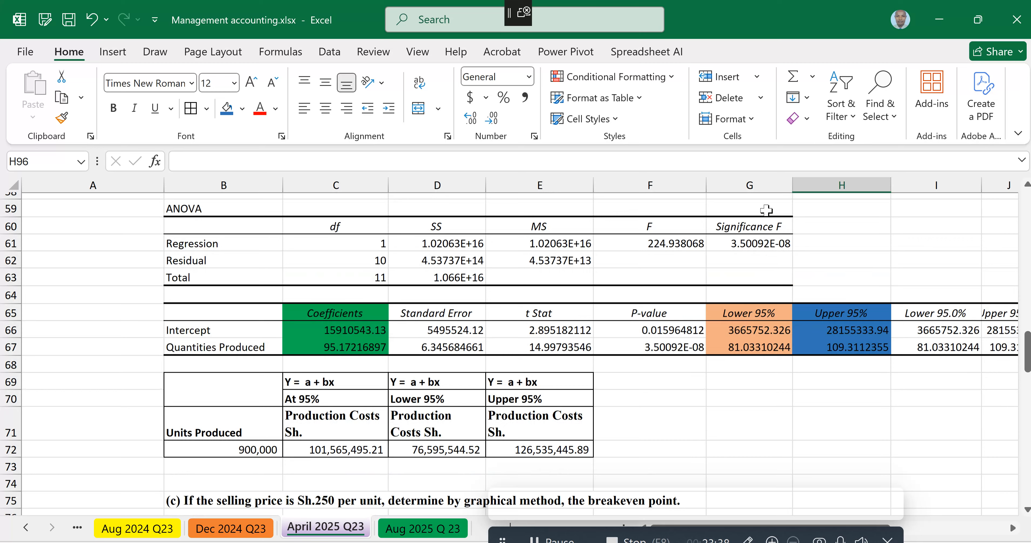
scroll(765, 210, up, 2)
scroll(795, 233, up, 6)
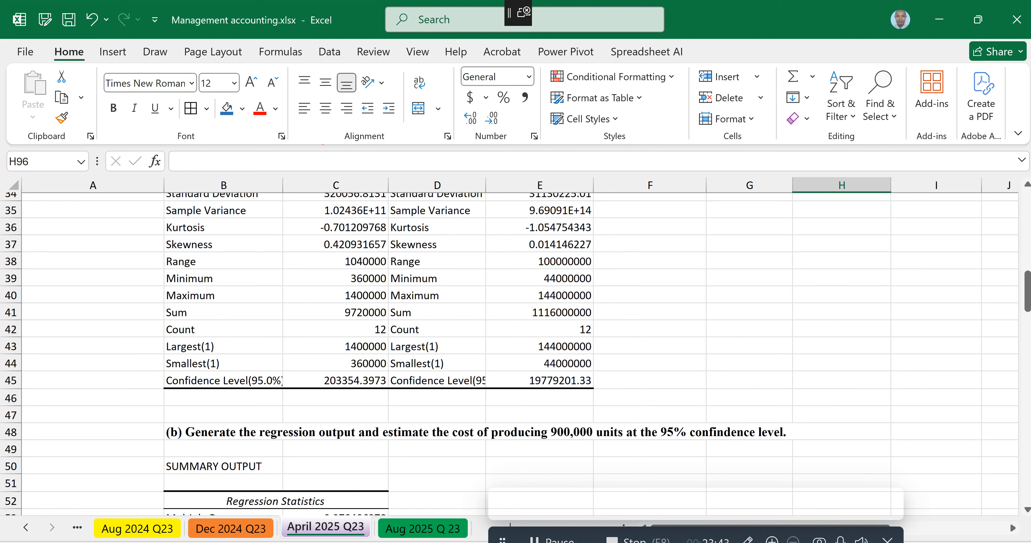
scroll(795, 239, up, 3)
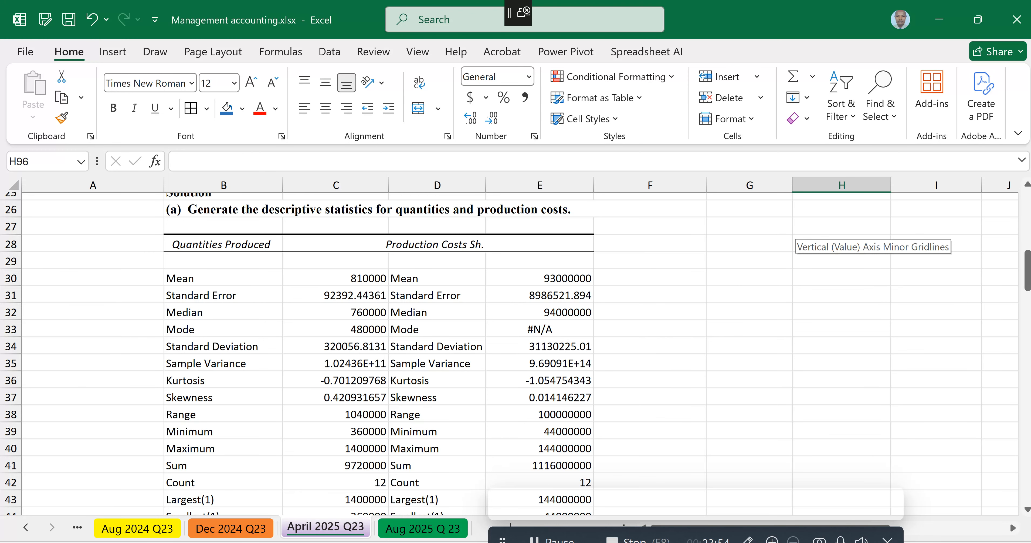
scroll(795, 238, down, 4)
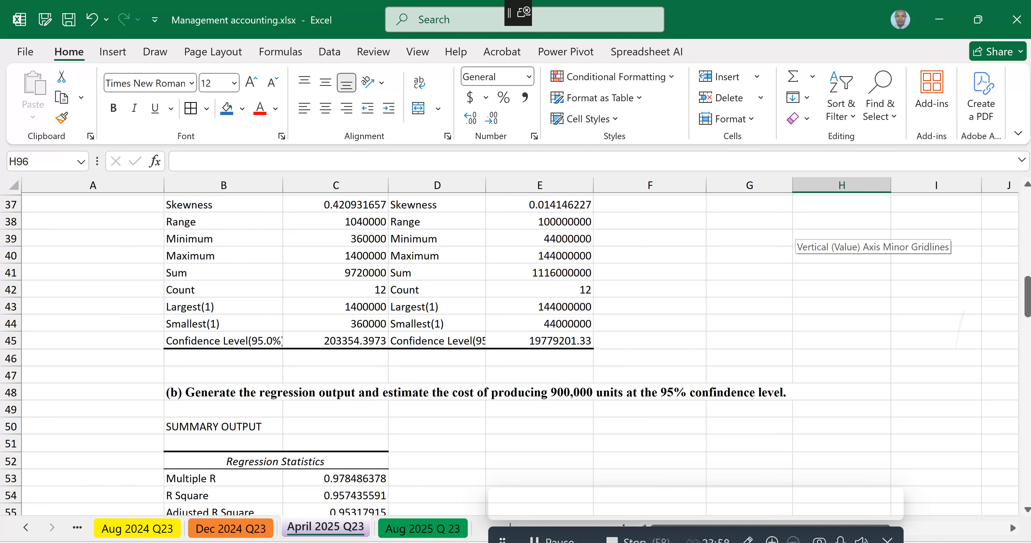
scroll(795, 238, down, 8)
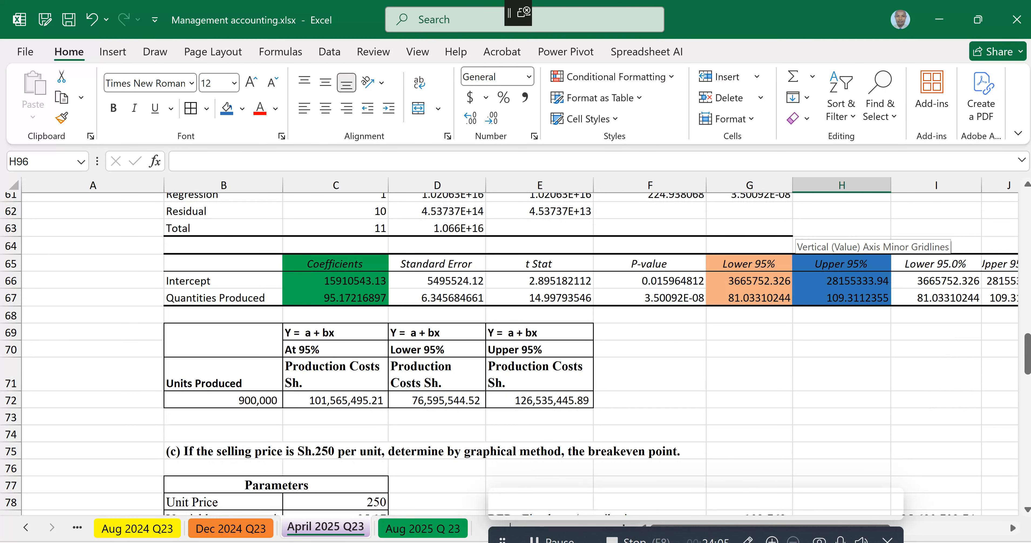
scroll(795, 238, down, 3)
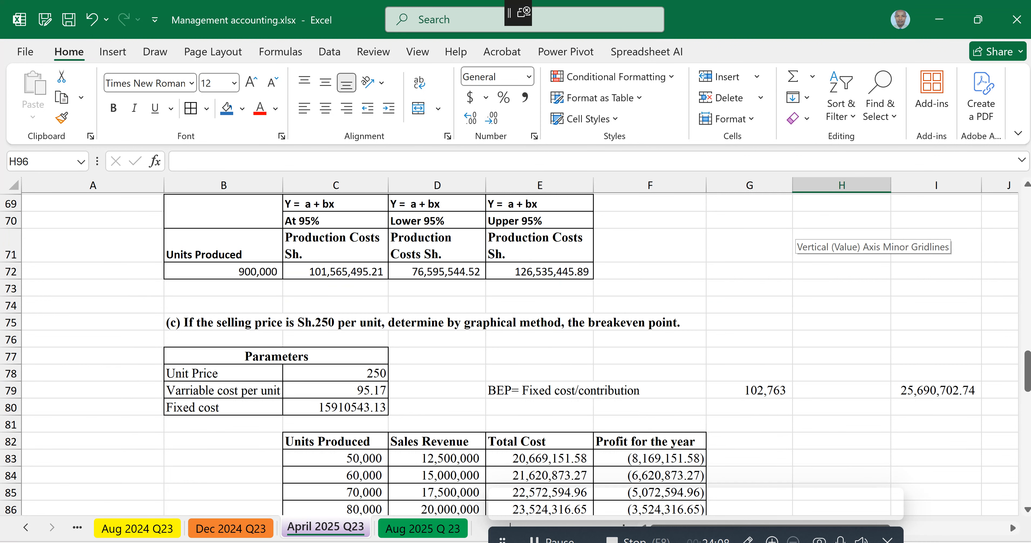
scroll(794, 238, down, 4)
scroll(795, 239, down, 3)
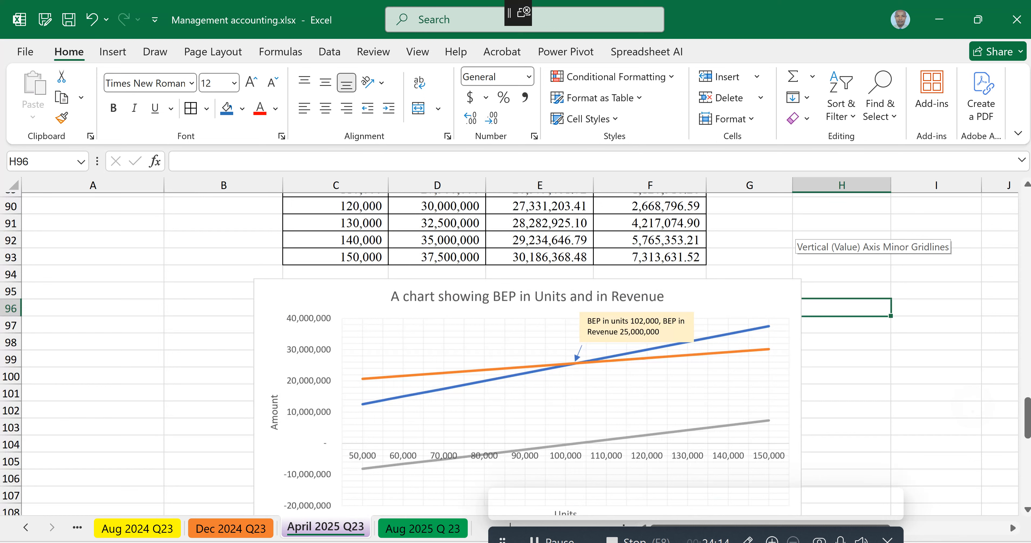